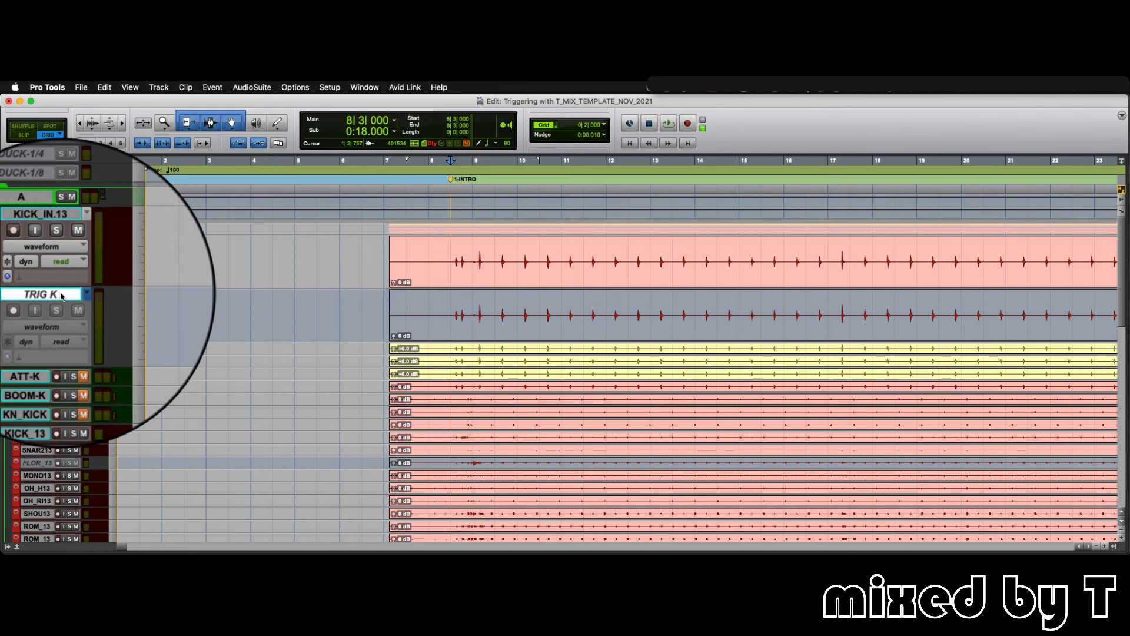
# - Make the TRIG K track active and select its entire audio clip
pyautogui.rightClick(61, 296)
pyautogui.click(112, 306)
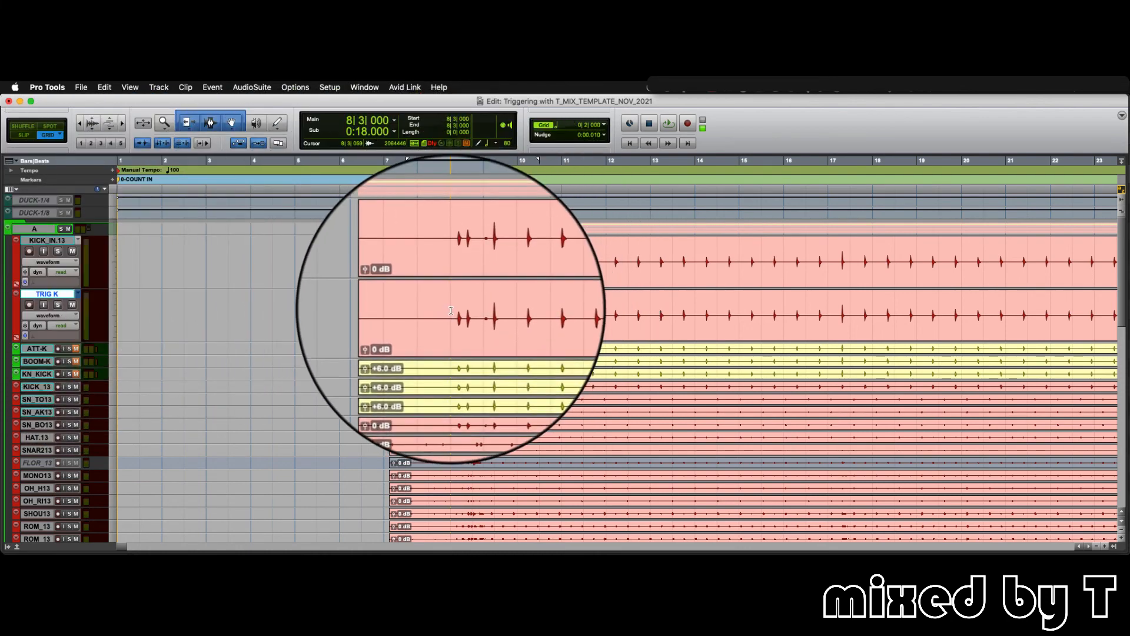
pyautogui.doubleClick(495, 297)
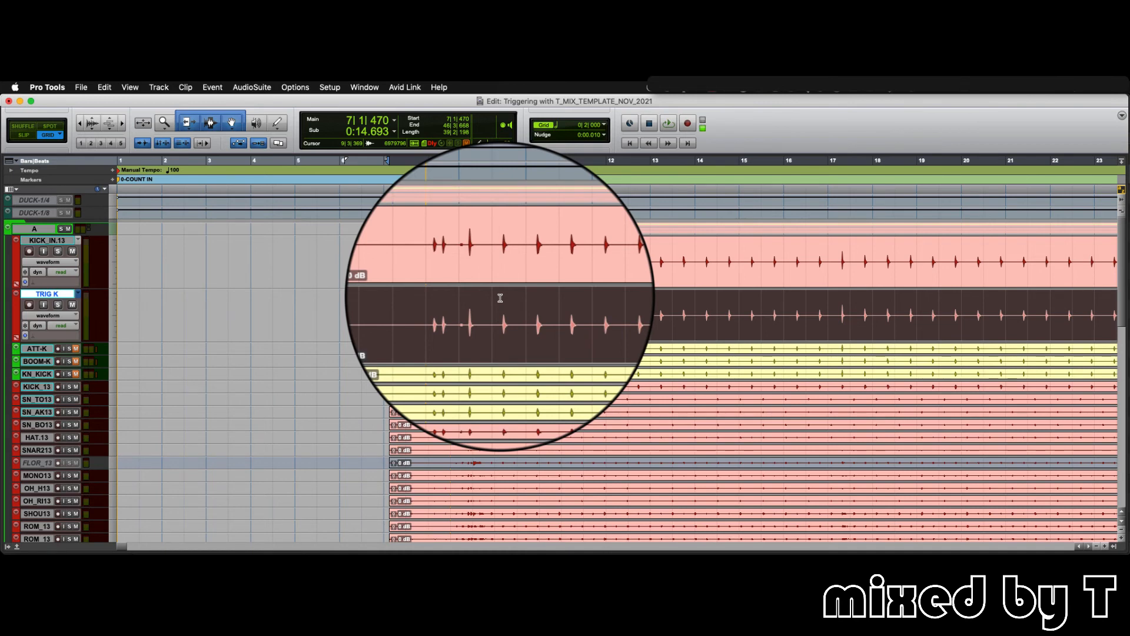
# - Solo TRIG K and strip the silence from its clip with a -25 dB threshold, 92 ms minimum duration, 17 ms start and 35 ms end pads
pyautogui.press('super+u')
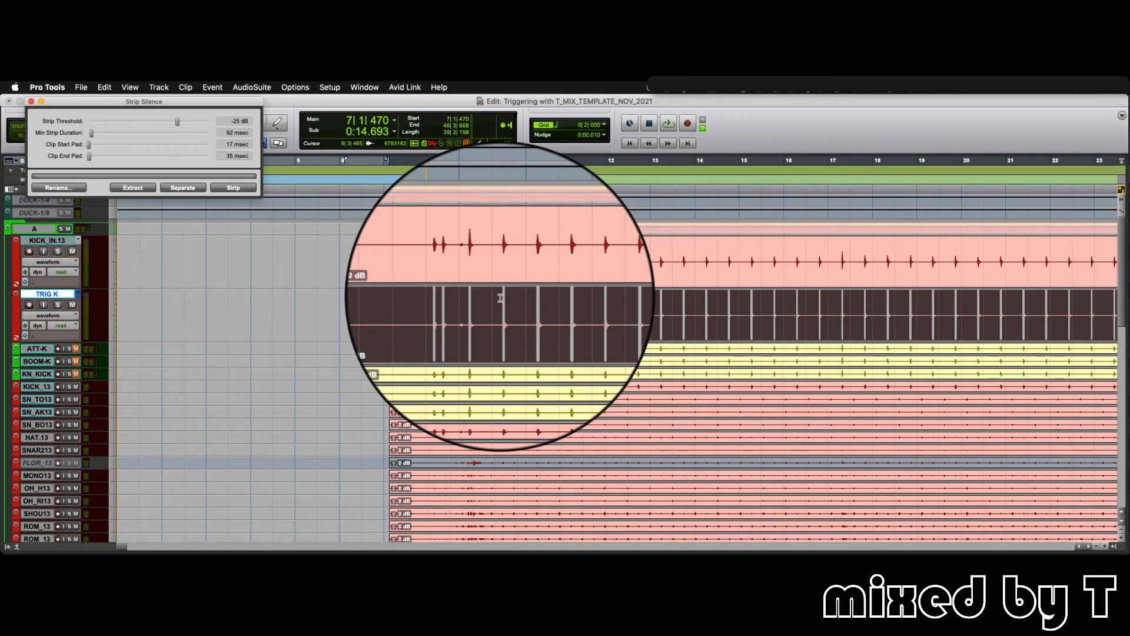
pyautogui.moveTo(241, 101); pyautogui.dragTo(773, 161)
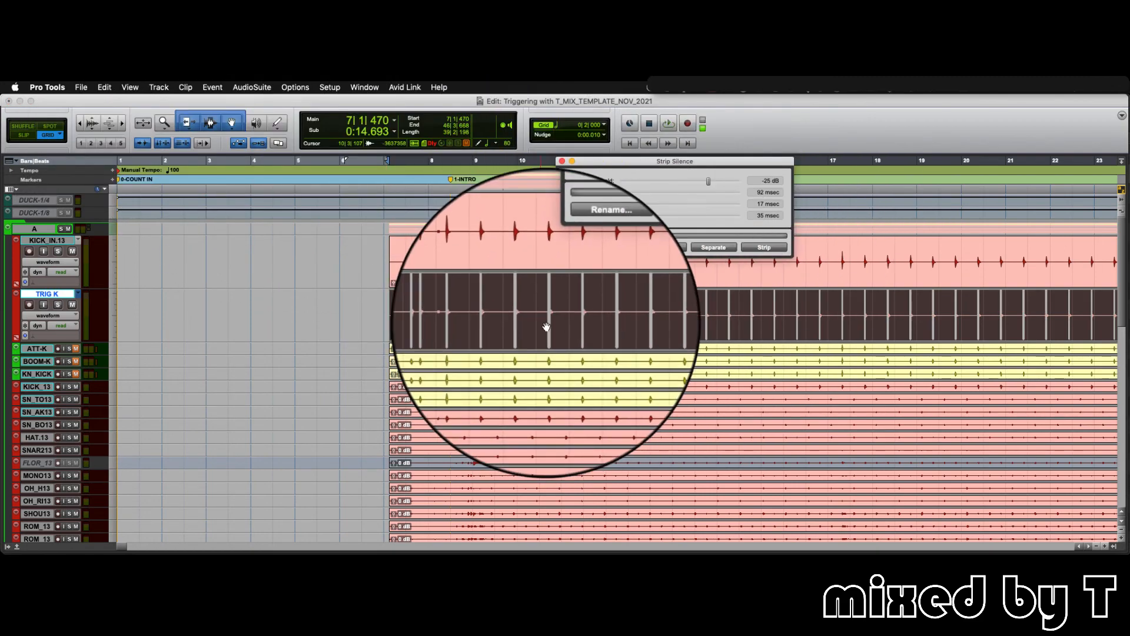
pyautogui.press('super+bracketright')
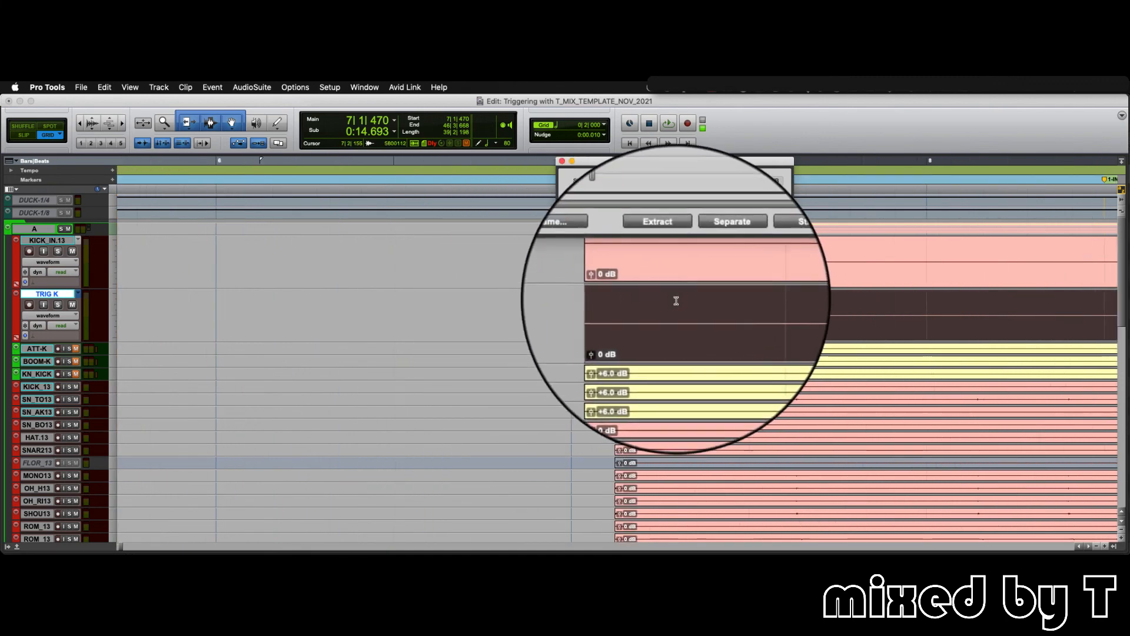
pyautogui.hscroll(10, 674, 301)
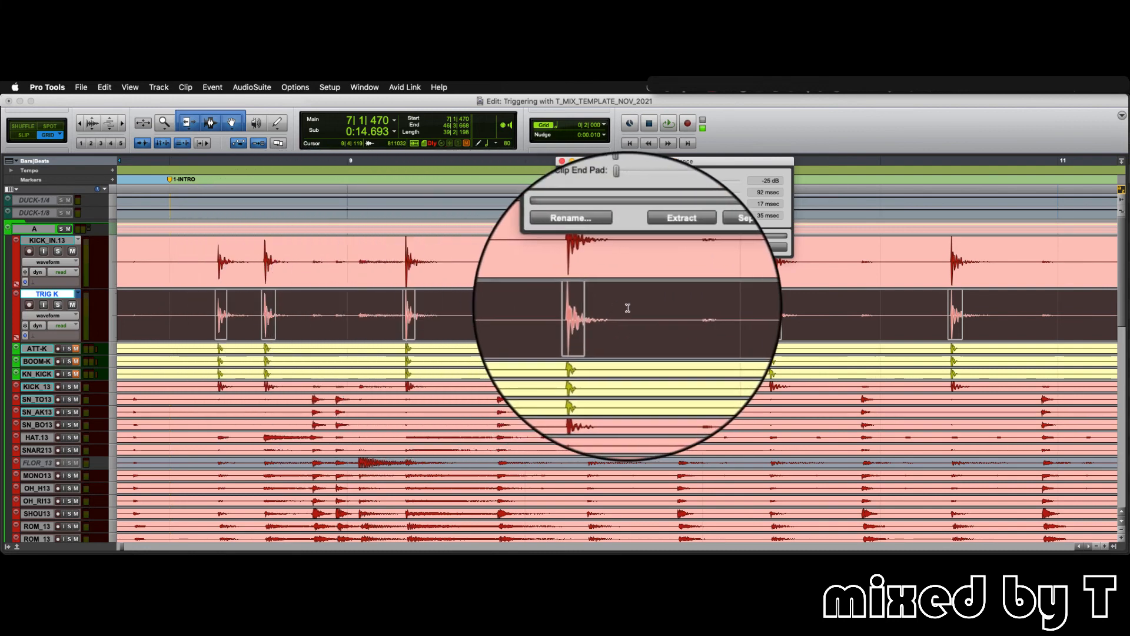
pyautogui.click(58, 304)
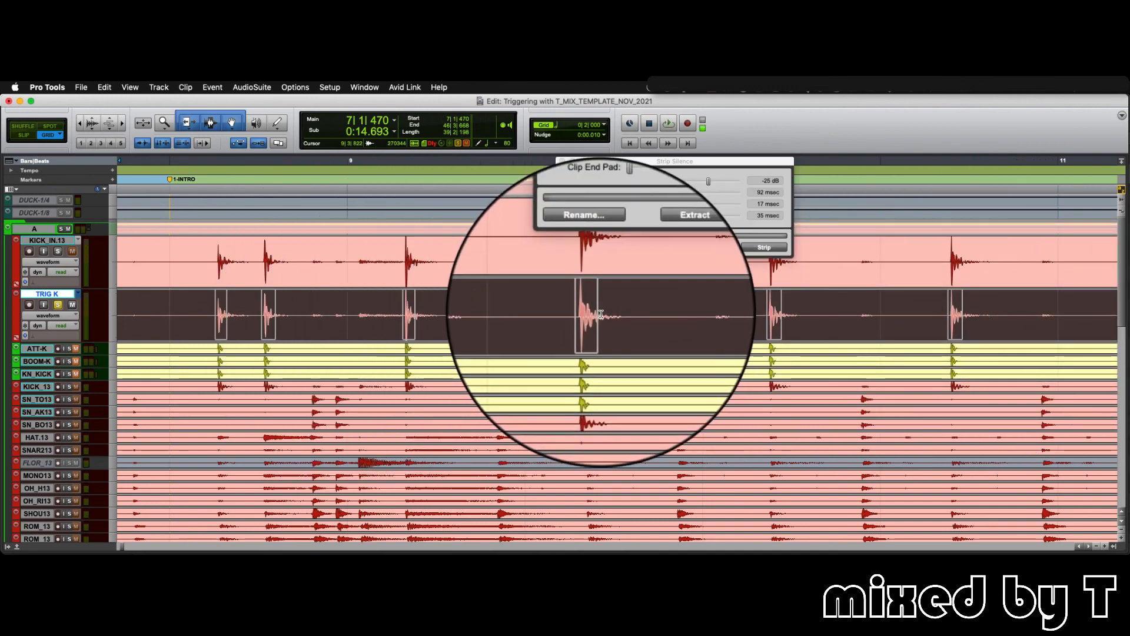
pyautogui.click(761, 248)
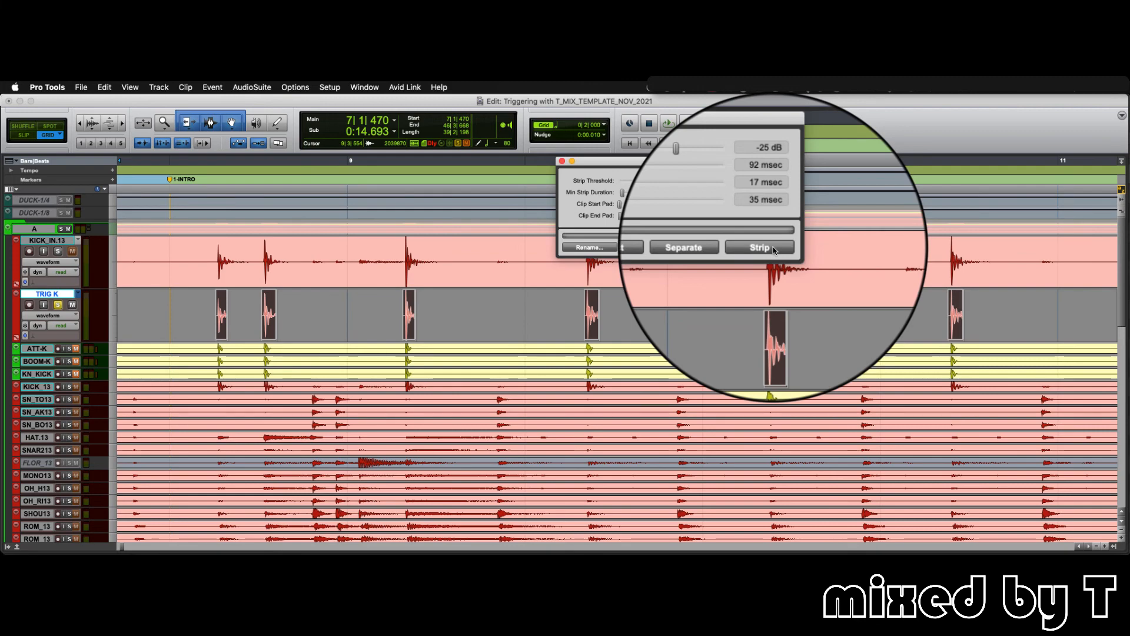
pyautogui.click(562, 161)
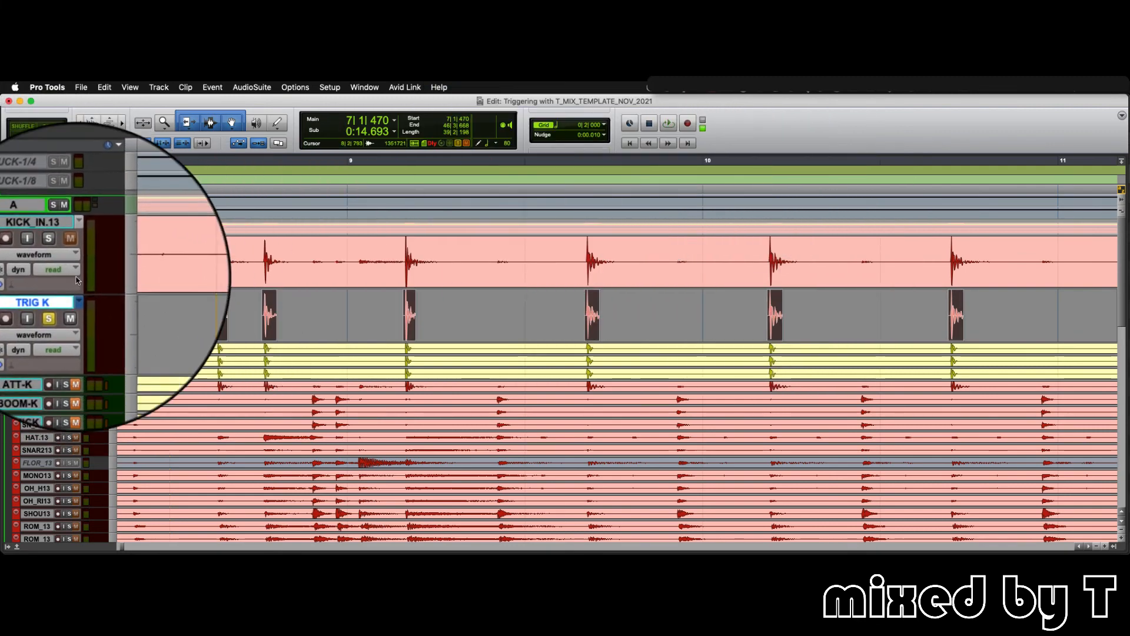
# - Play back the soloed TRIG K track and examine the stripped kick hits along the timeline
pyautogui.press('space')
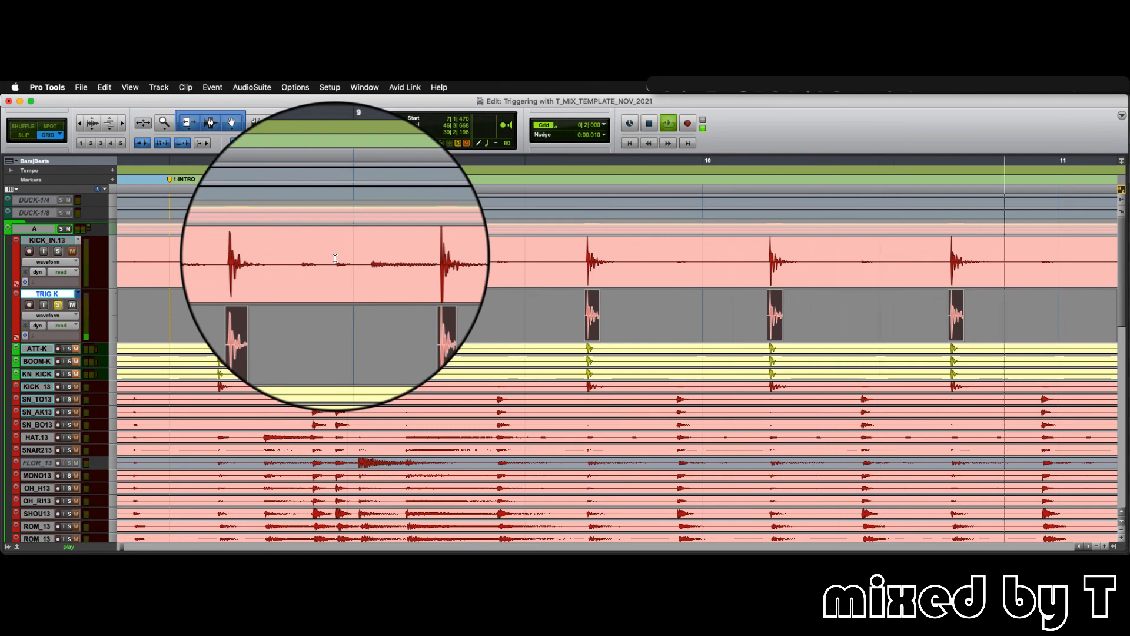
pyautogui.press('space')
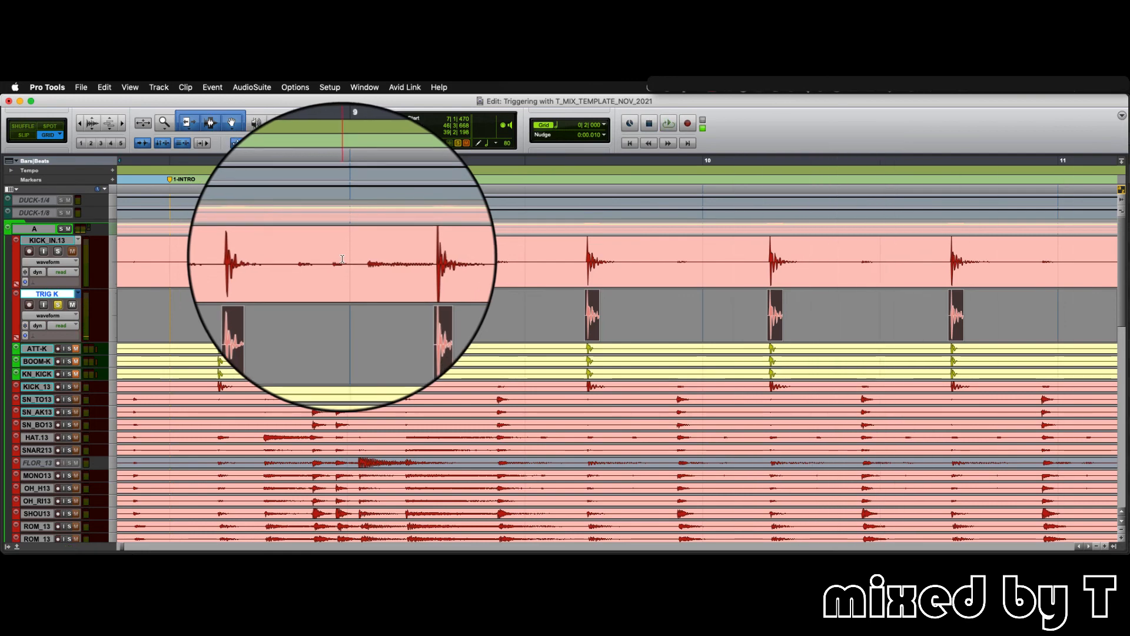
pyautogui.press('r')
pyautogui.press('r')
pyautogui.press('r')
pyautogui.press('r')
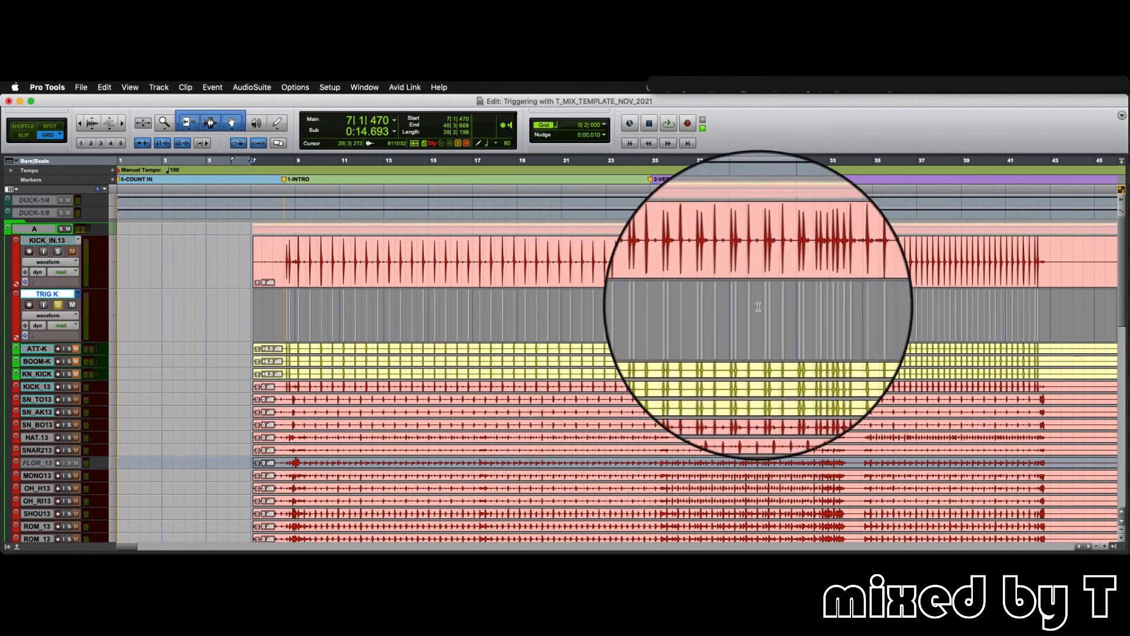
pyautogui.press('t')
pyautogui.press('t')
pyautogui.press('t')
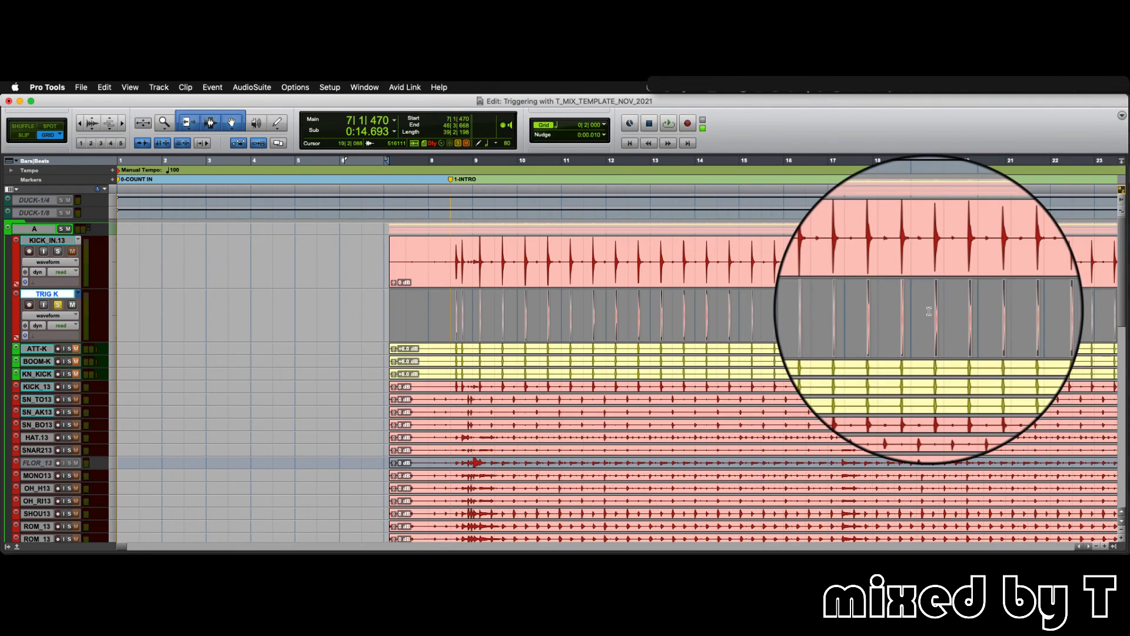
pyautogui.press('t')
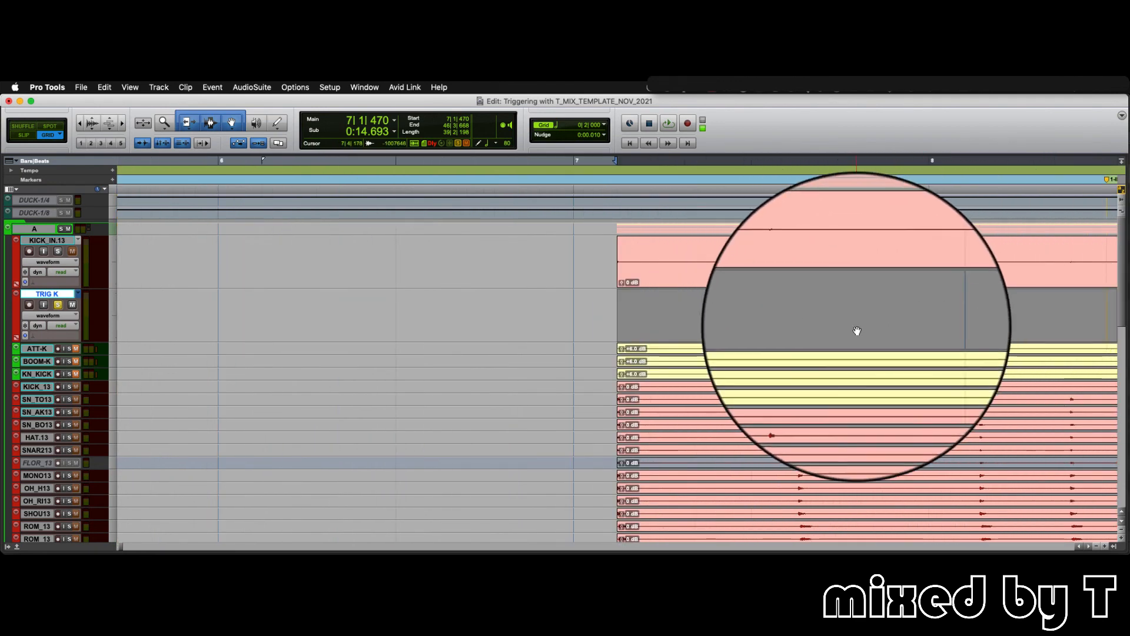
pyautogui.hscroll(8, 732, 343)
pyautogui.hscroll(4, 653, 336)
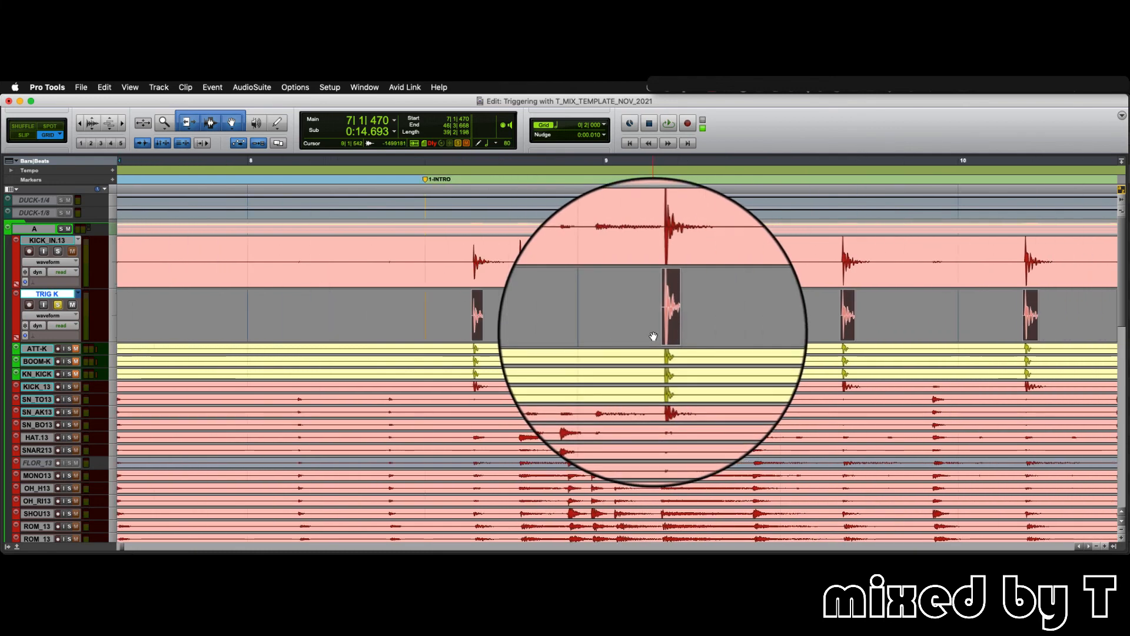
# - Batch-fade the stripped TRIG K clips with new fade-ins and 30 ms fade-outs, and play them from the 1-INTRO marker
pyautogui.press('super+f')
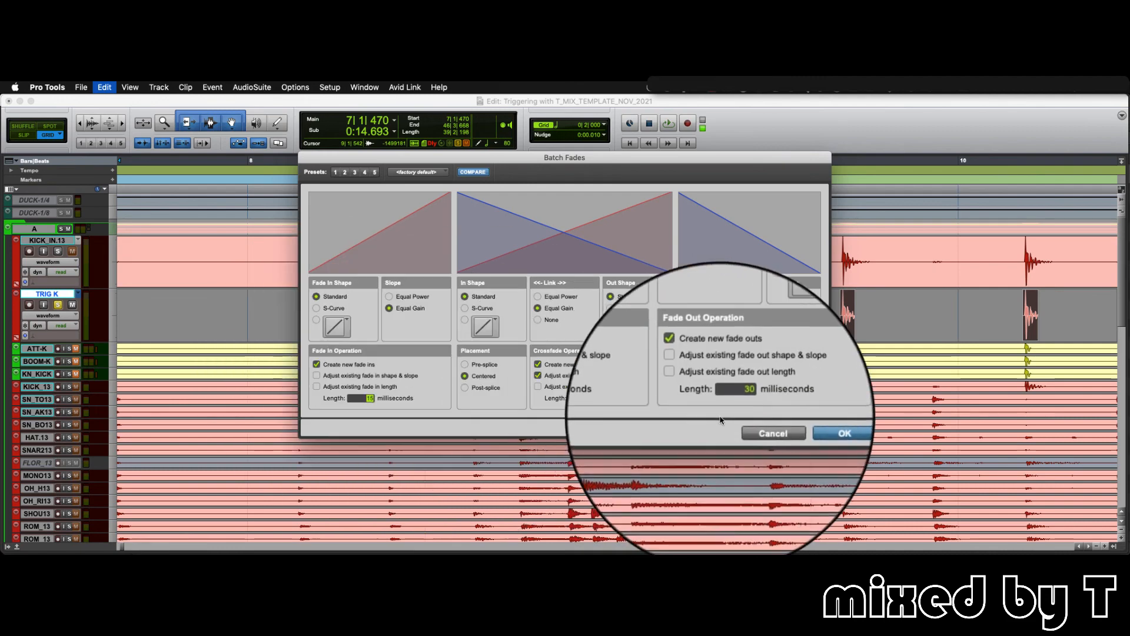
pyautogui.press('Return')
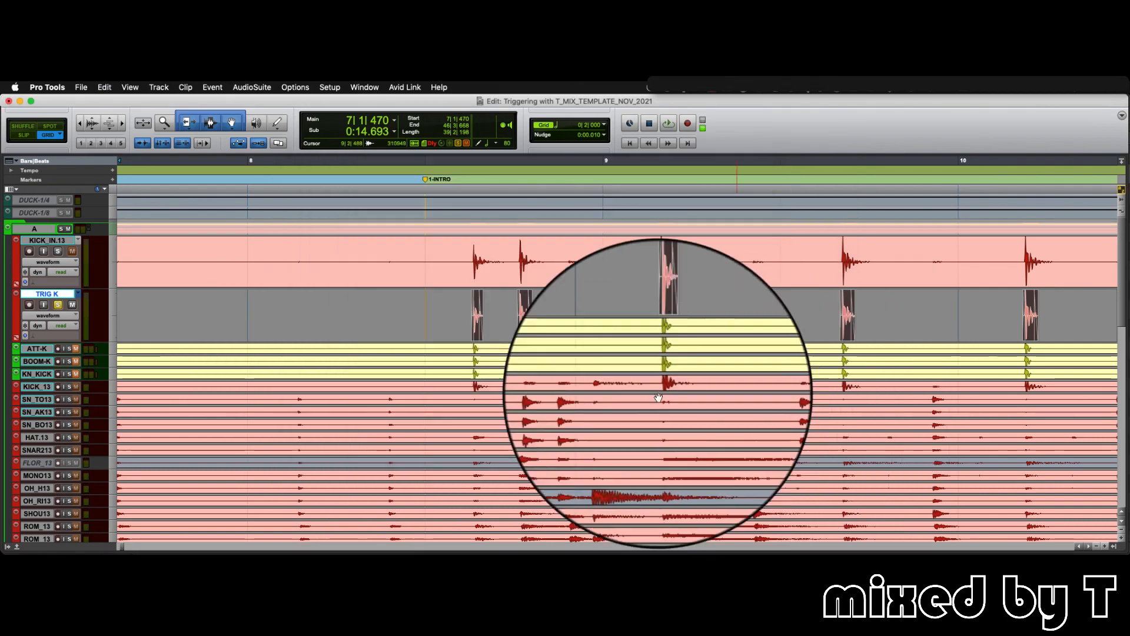
pyautogui.click(455, 299)
pyautogui.press('space')
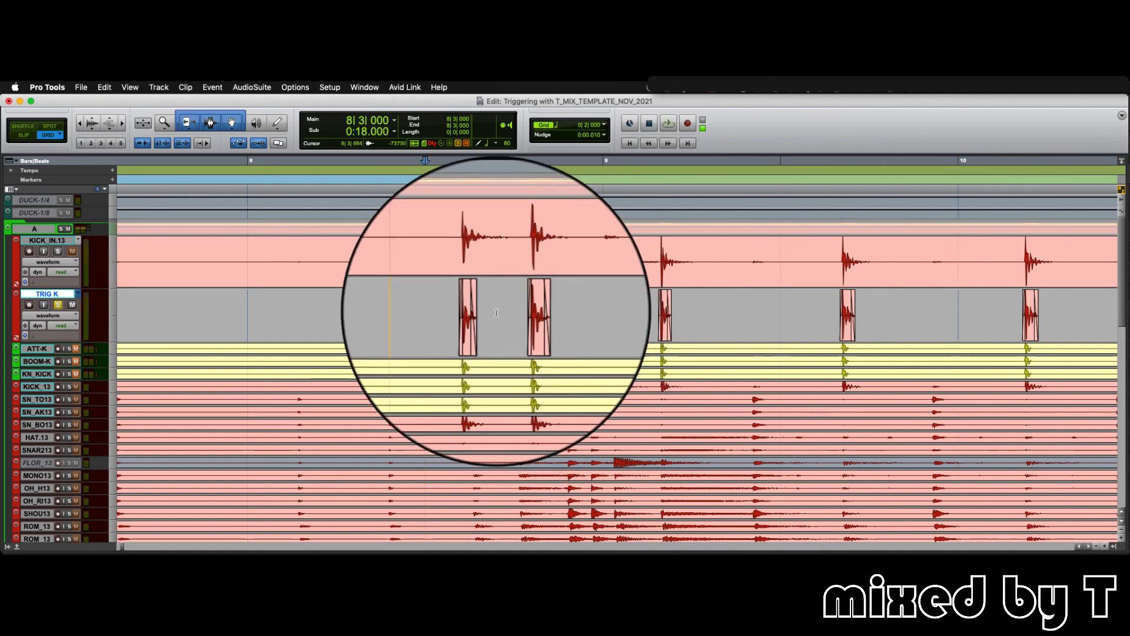
# - Switch TRIG K to the playlist TRIG K.FConsolidated (25) and audition it from the 1-INTRO marker
pyautogui.click(78, 293)
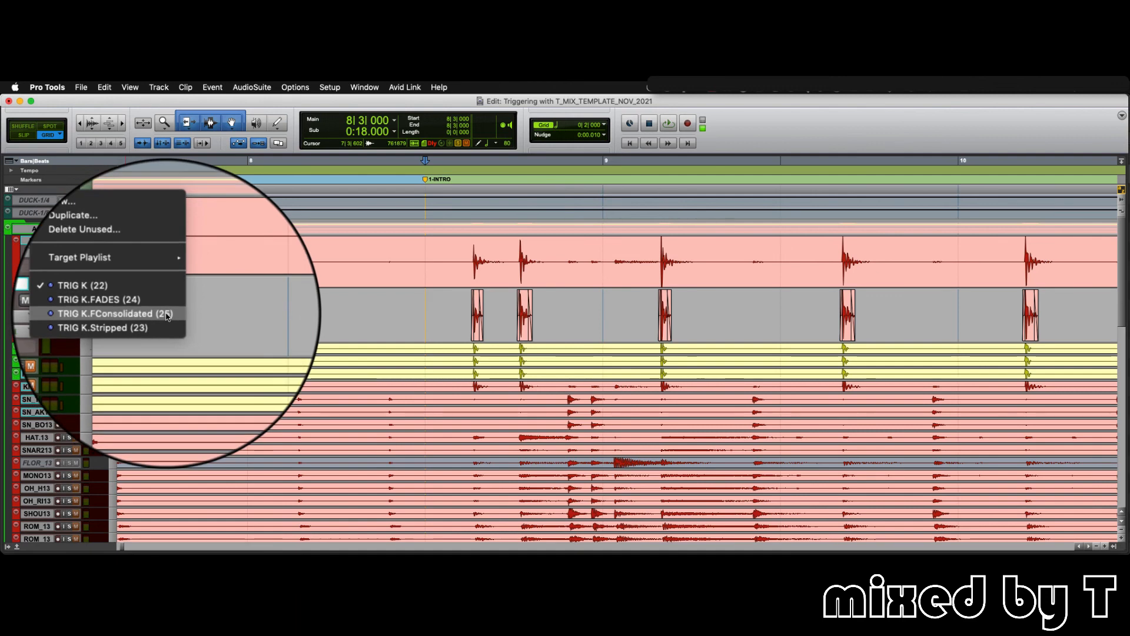
pyautogui.click(168, 316)
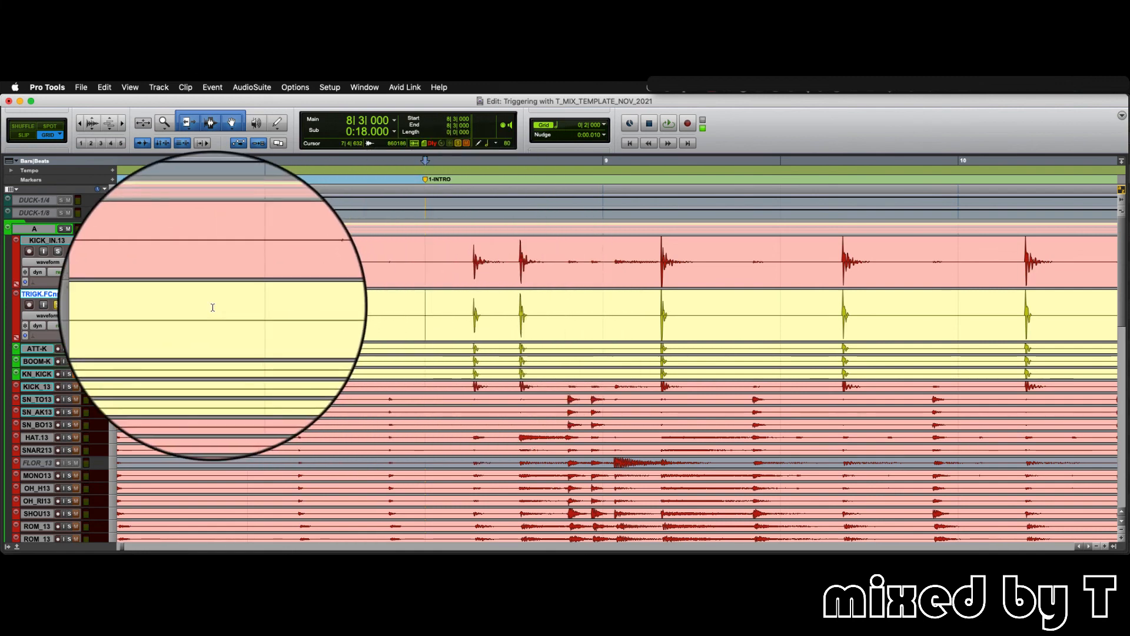
pyautogui.press('space')
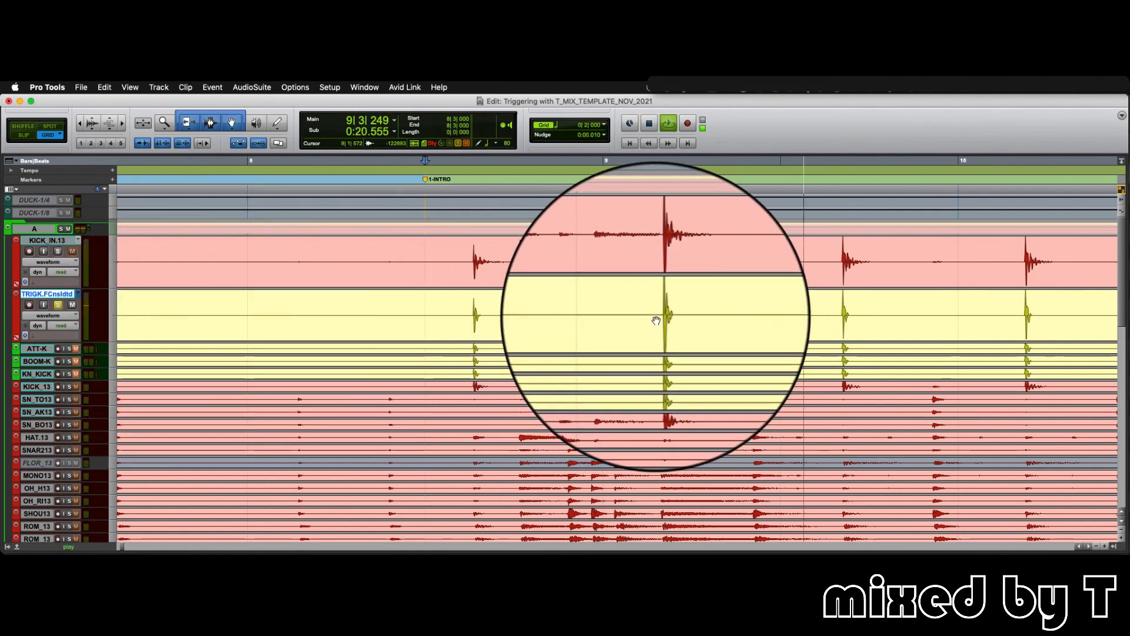
pyautogui.press('space')
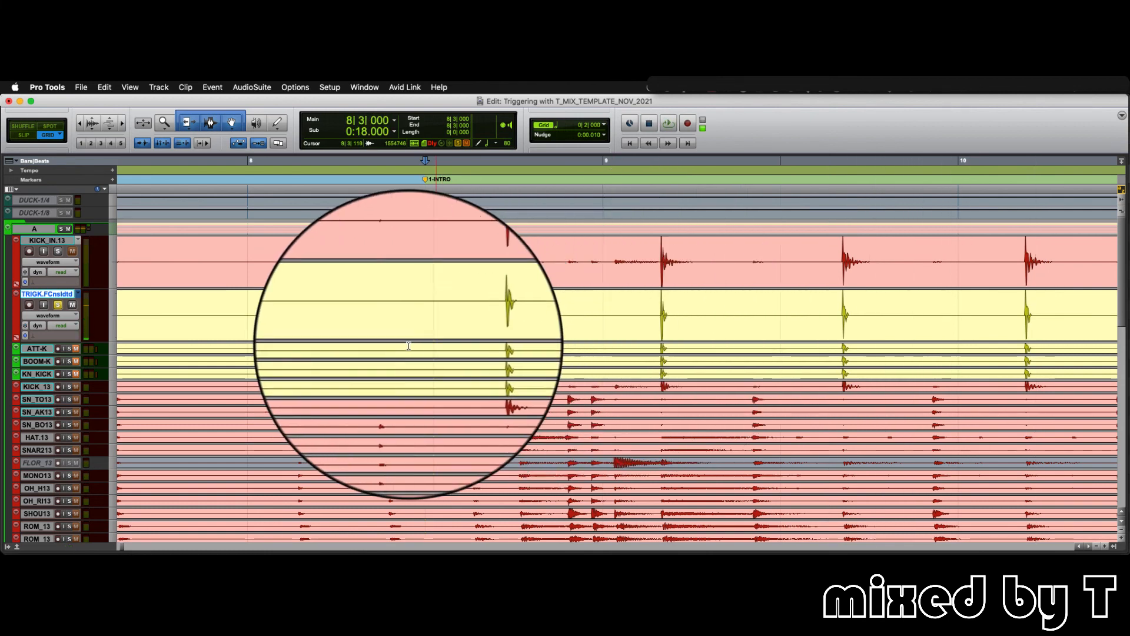
pyautogui.press('space')
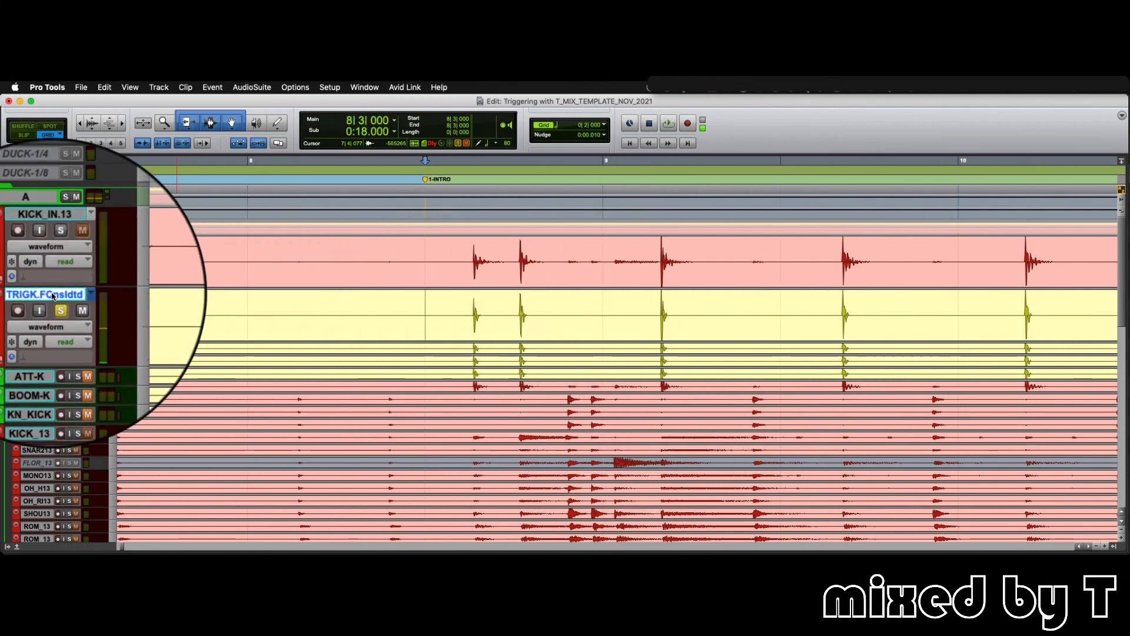
# - Hide the consolidated kick trigger track and make it inactive
pyautogui.rightClick(52, 296)
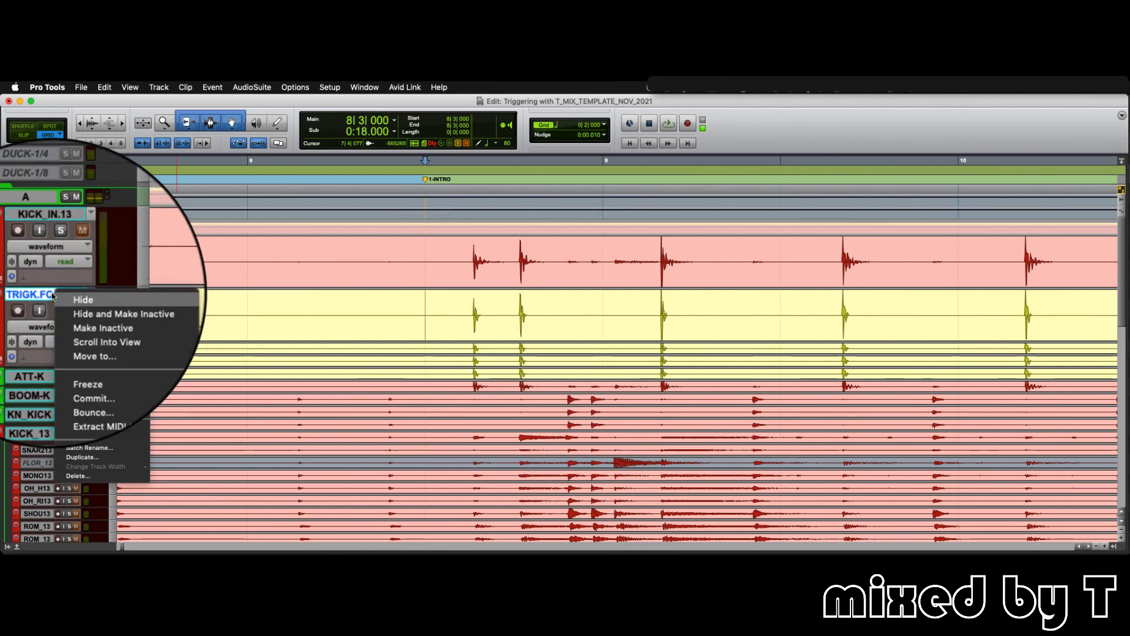
pyautogui.click(126, 309)
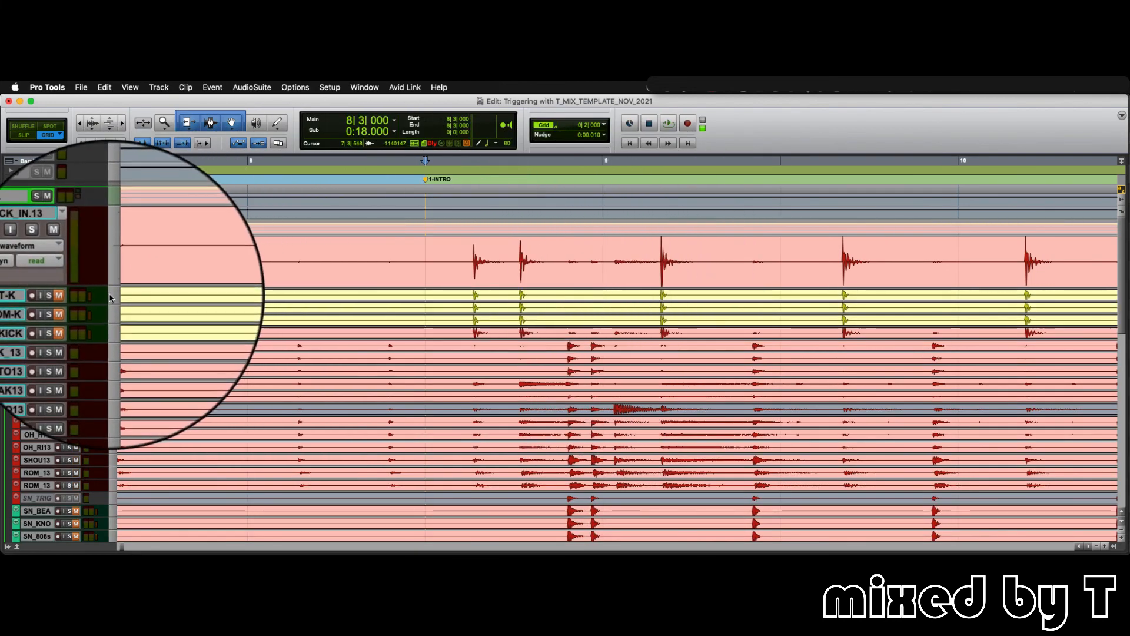
# - Enlarge the ATT-K, BOOM-K and KN_KICK tracks to the same height as KICK_IN.13 and show where their clips begin
pyautogui.click(114, 297)
pyautogui.click(116, 310)
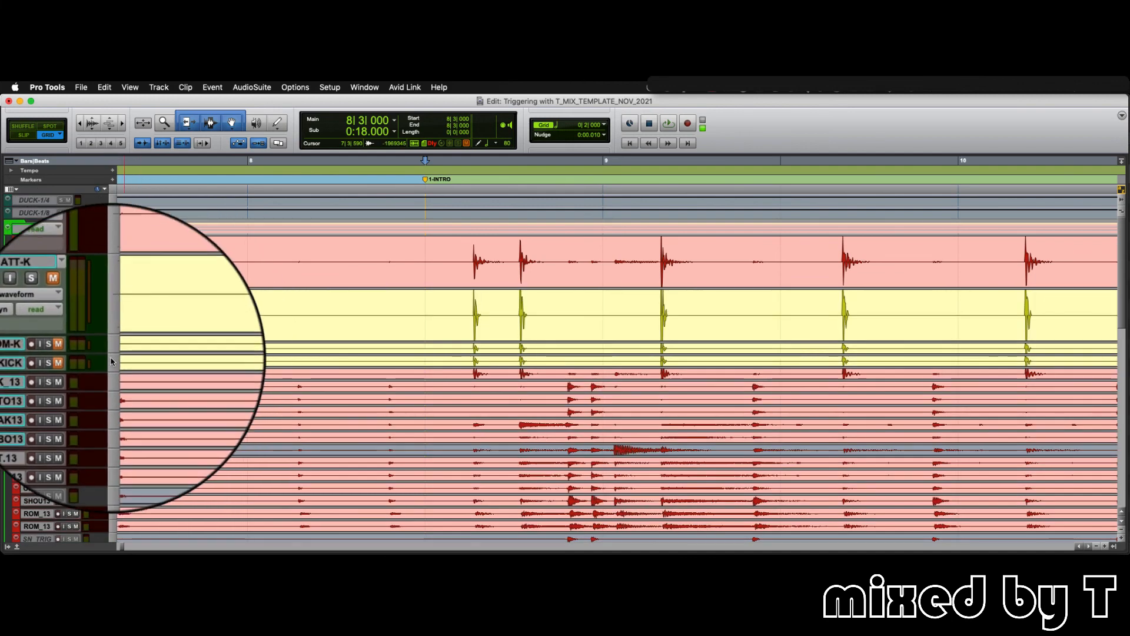
pyautogui.click(112, 350)
pyautogui.click(114, 378)
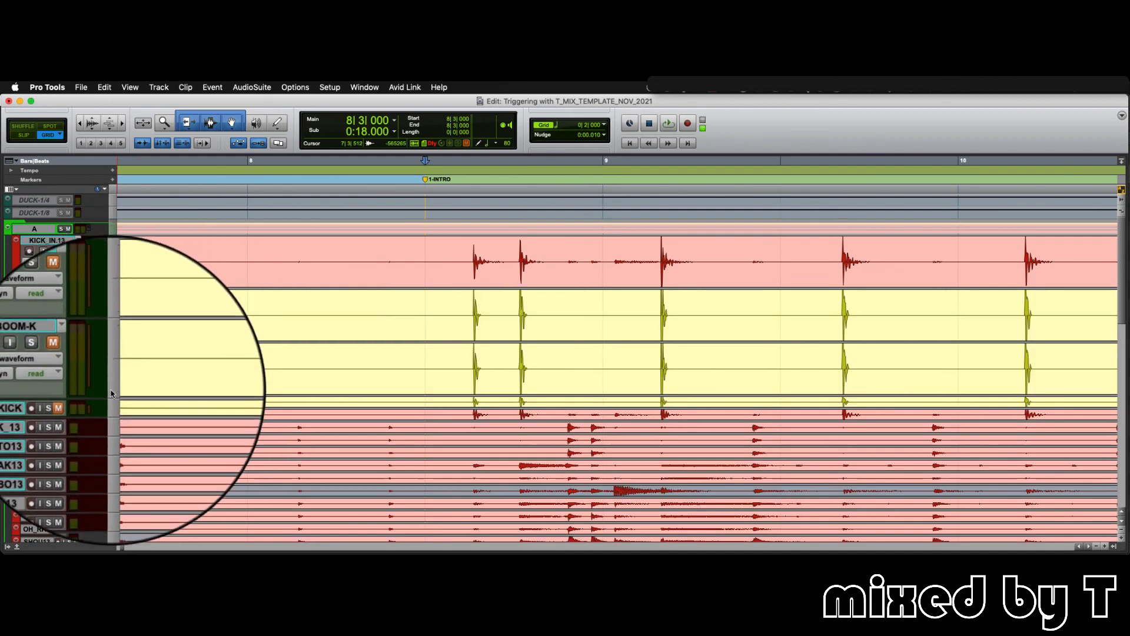
pyautogui.click(115, 406)
pyautogui.click(139, 437)
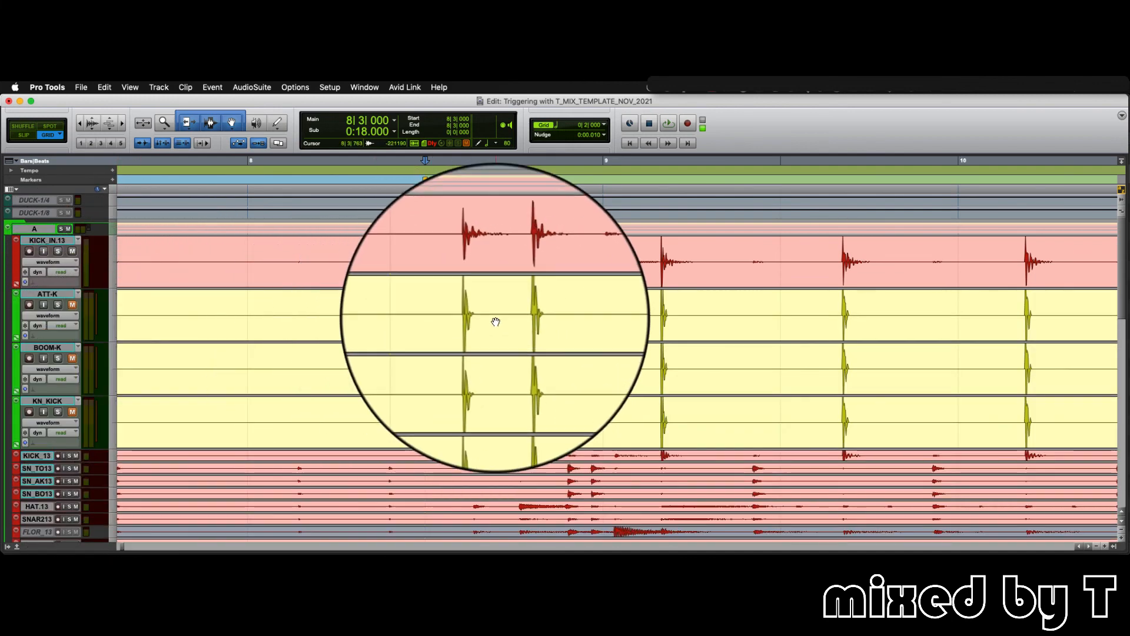
pyautogui.press('r')
pyautogui.press('r')
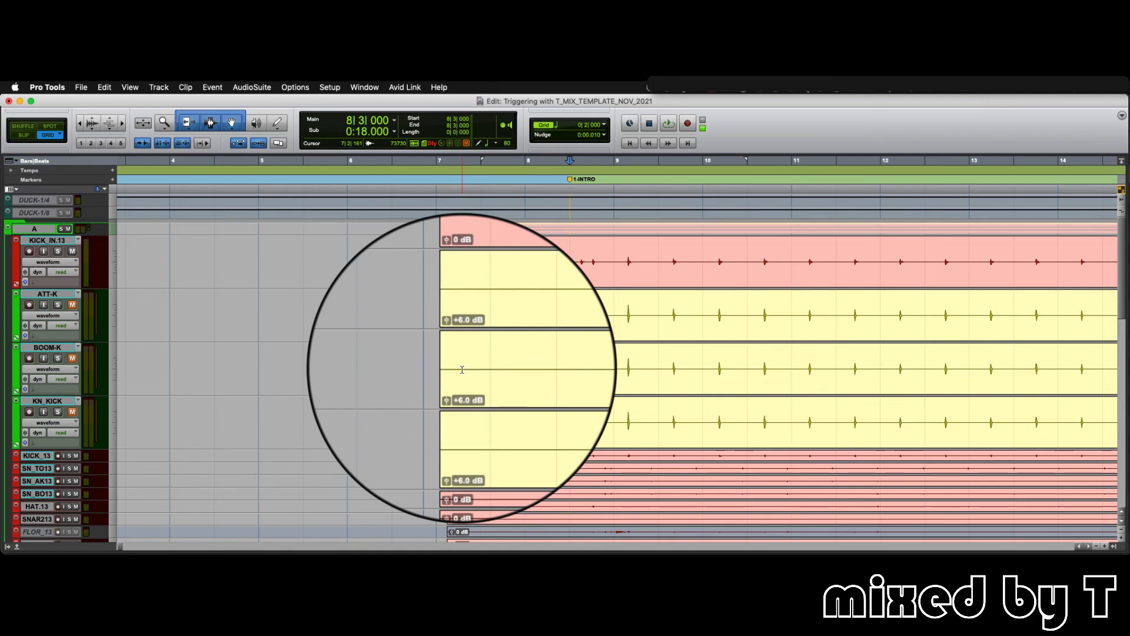
# - Open the Trigger 2 plug-in on the ATT-K channel in the mixer and move its window clear of the kick channels
pyautogui.press('super+equal')
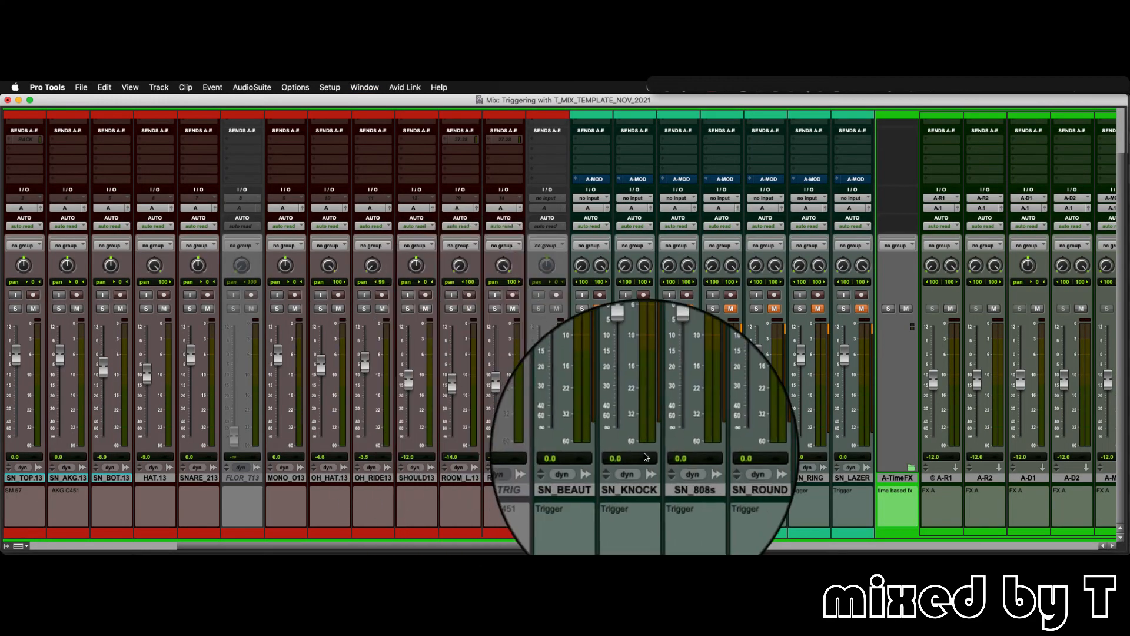
pyautogui.hscroll(-8, 607, 386)
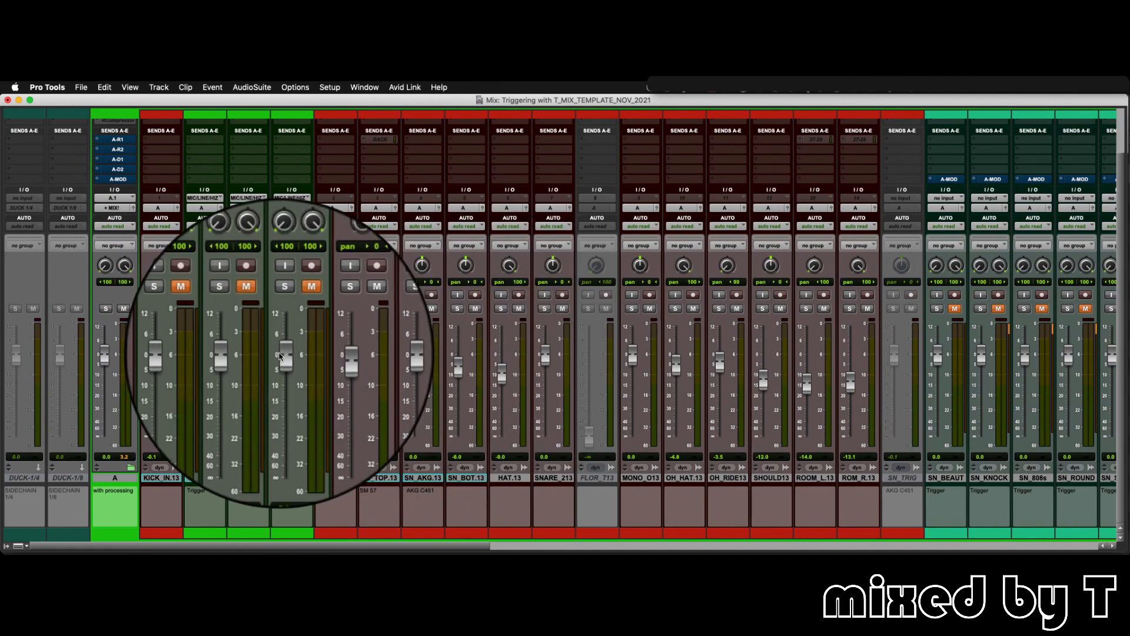
pyautogui.scroll(3, 271, 330)
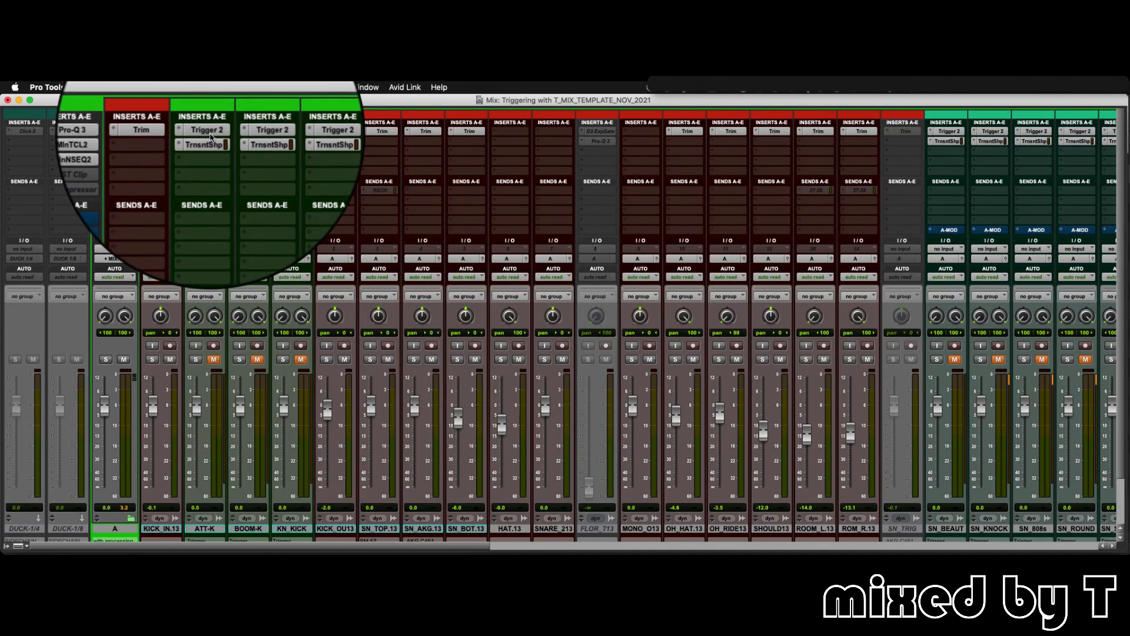
pyautogui.click(210, 137)
pyautogui.moveTo(339, 98); pyautogui.dragTo(645, 113)
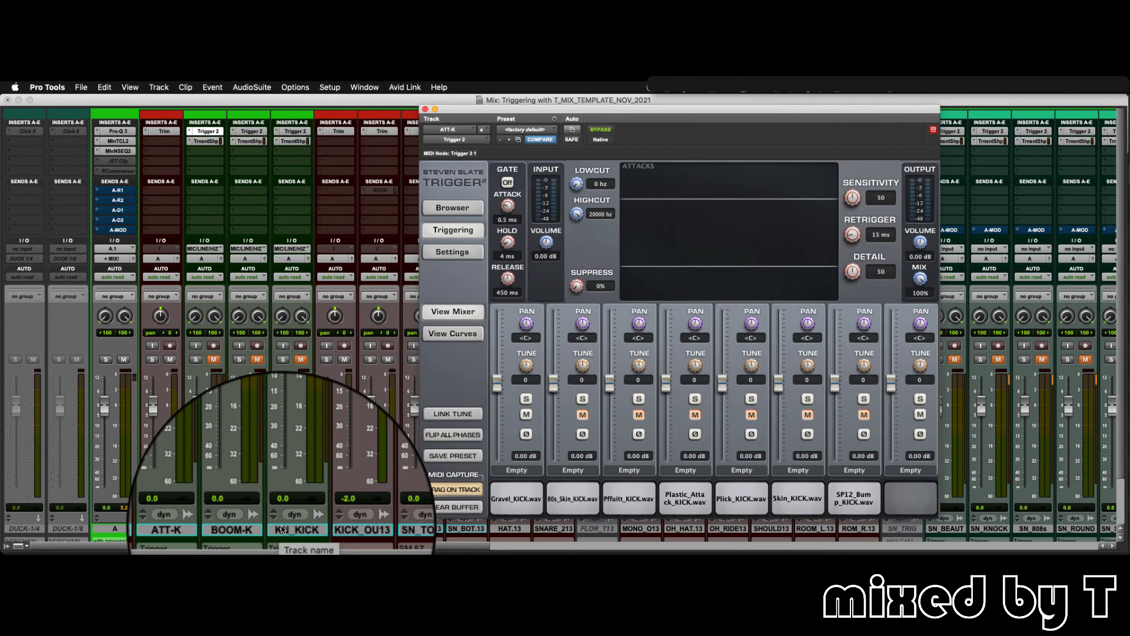
# - Unmute the ATT-K channel and bring its Trigger 2 plug-in back up
pyautogui.click(213, 359)
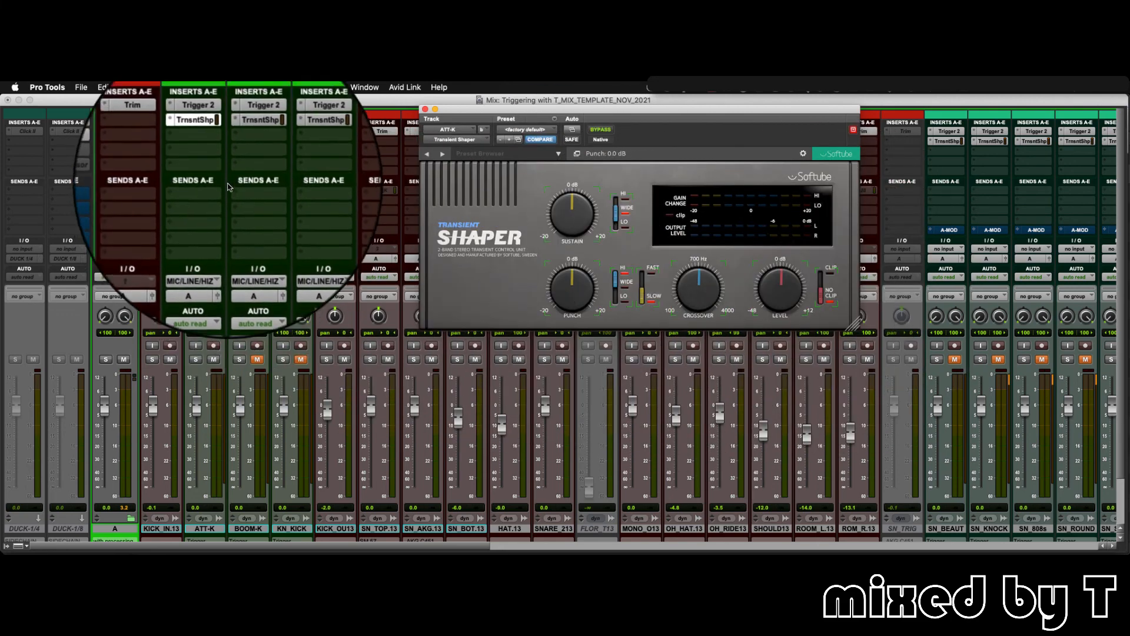
pyautogui.click(208, 131)
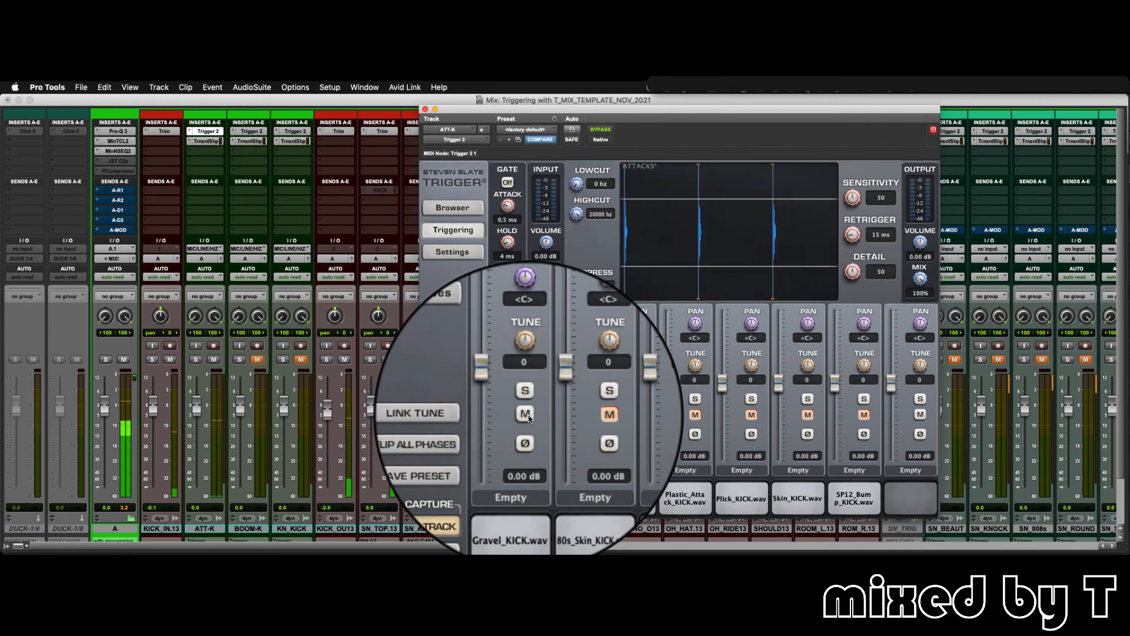
# - Audition the 80s_Skin, Pffuitt, Plastic_Attack and Plick kick samples one after another in ATT-K's Trigger 2, starting from Gravel_KICK
pyautogui.click(525, 414)
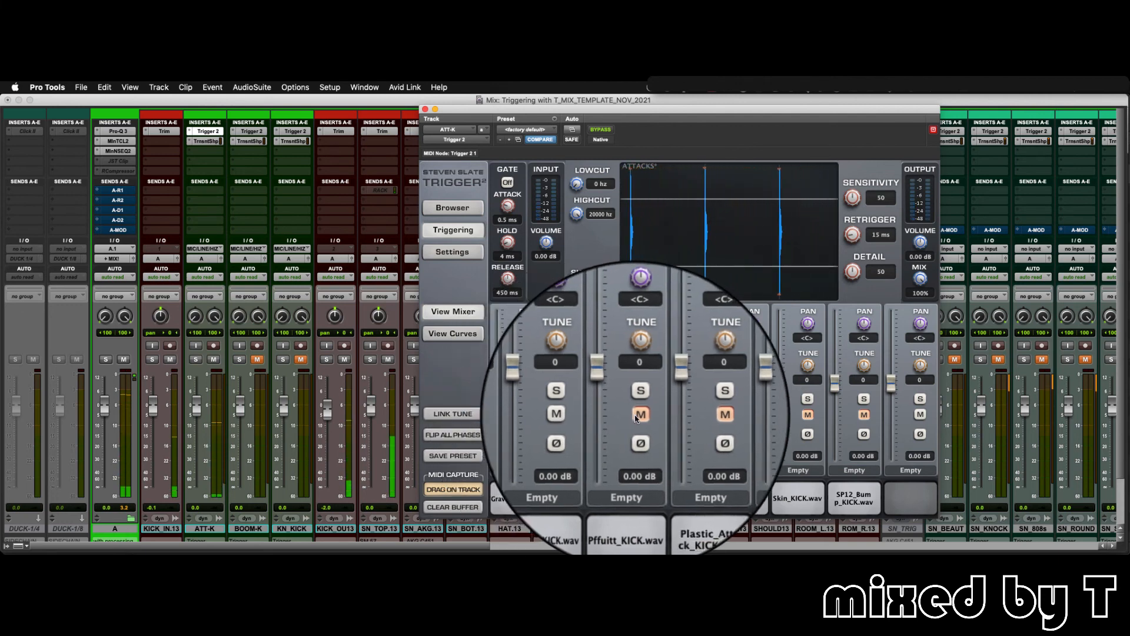
pyautogui.click(583, 415)
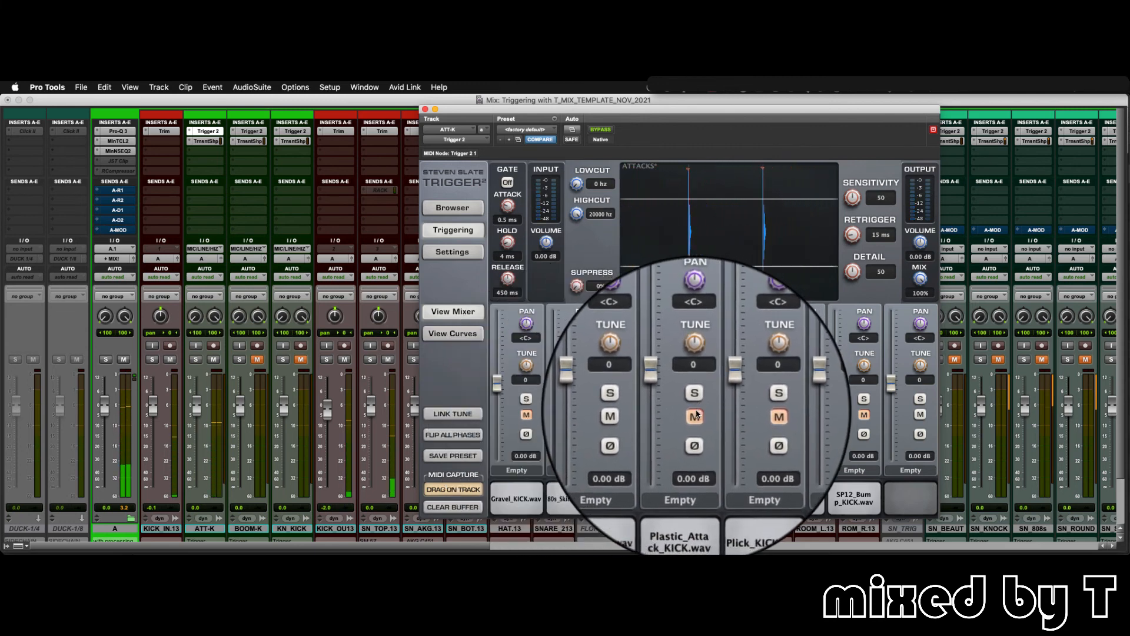
pyautogui.click(696, 416)
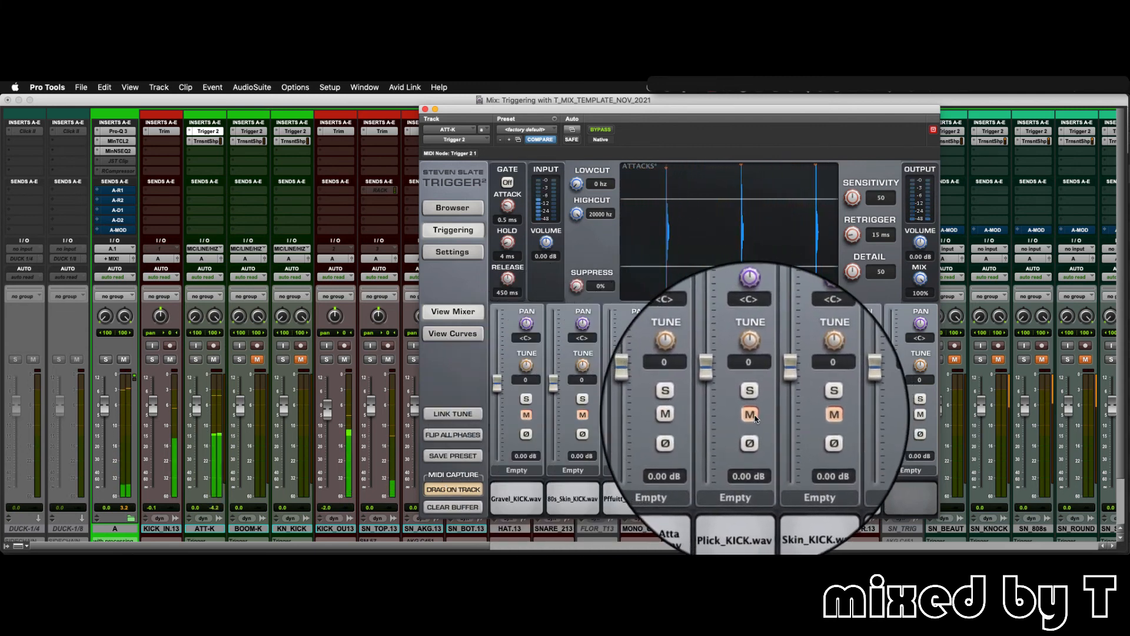
pyautogui.click(756, 416)
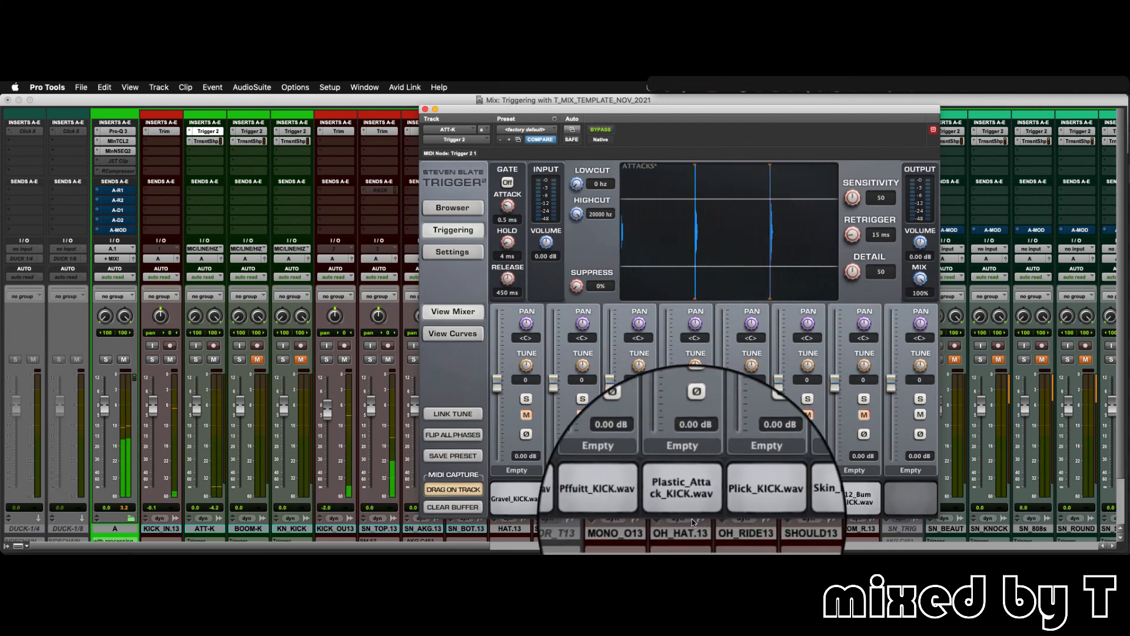
pyautogui.click(700, 416)
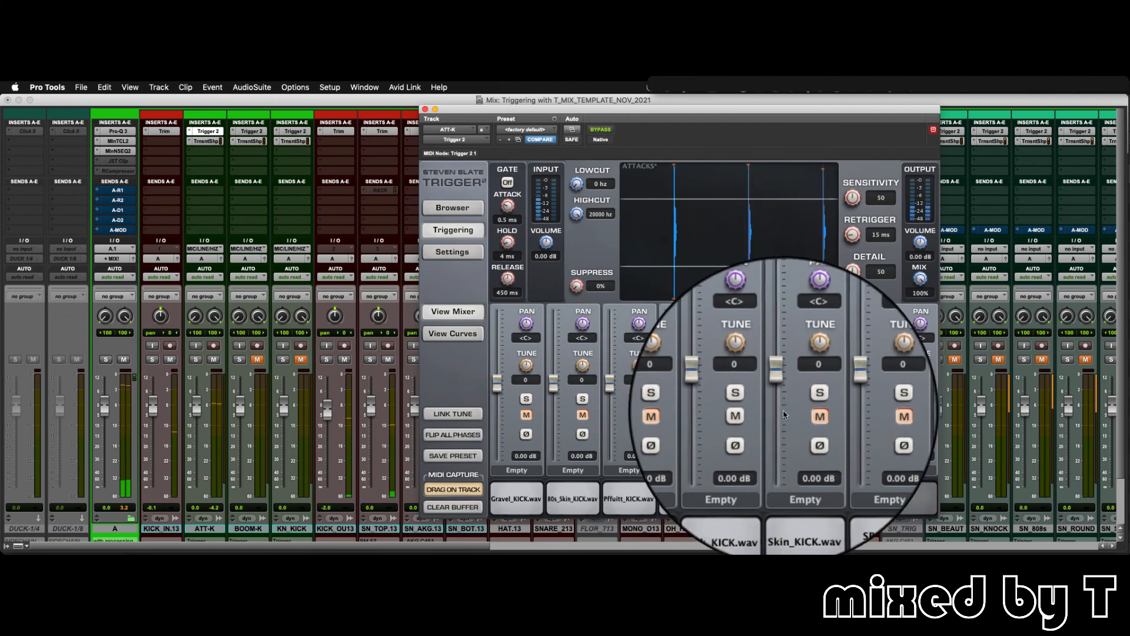
# - Audition the Skin_KICK and SP12_Bump_KICK samples in turn, muting each slot after listening
pyautogui.click(813, 417)
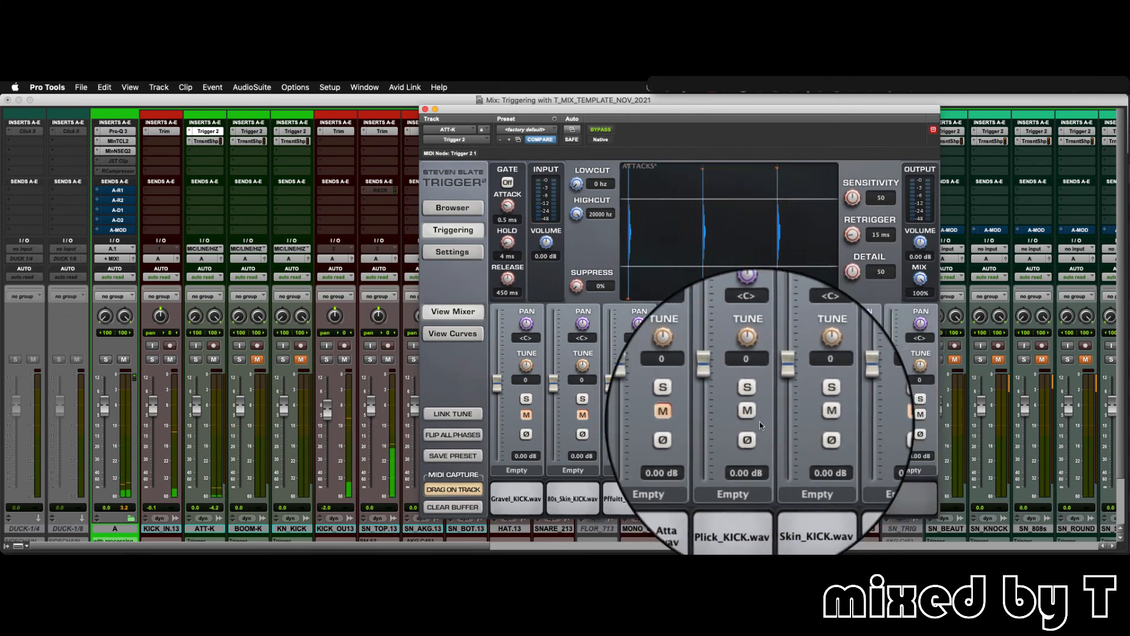
pyautogui.click(752, 416)
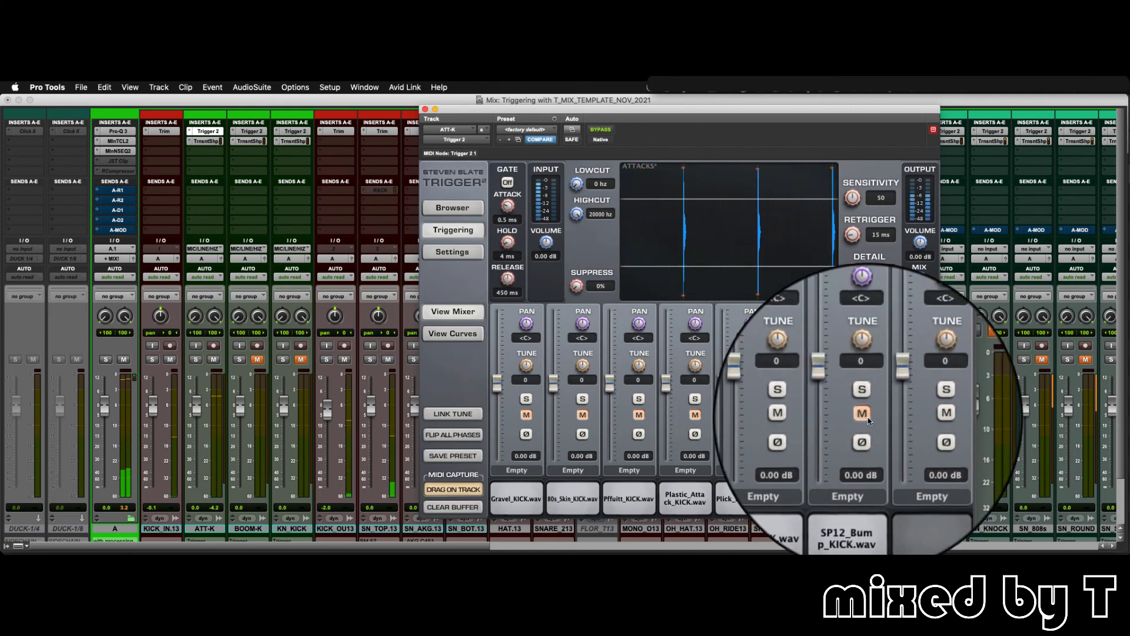
pyautogui.click(864, 416)
pyautogui.click(813, 414)
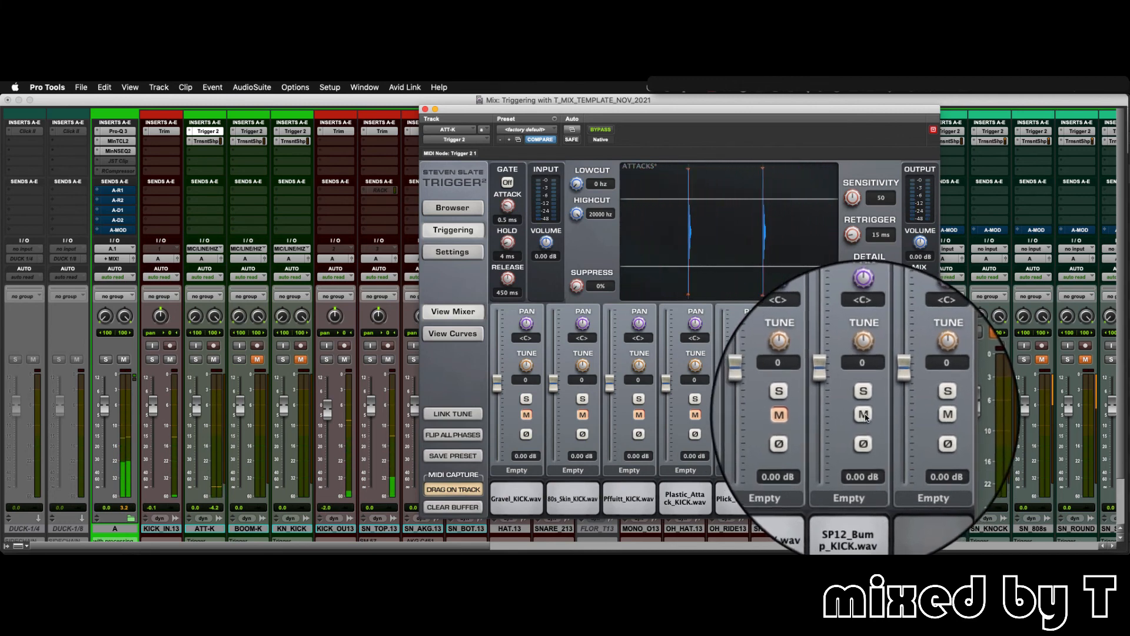
pyautogui.click(864, 415)
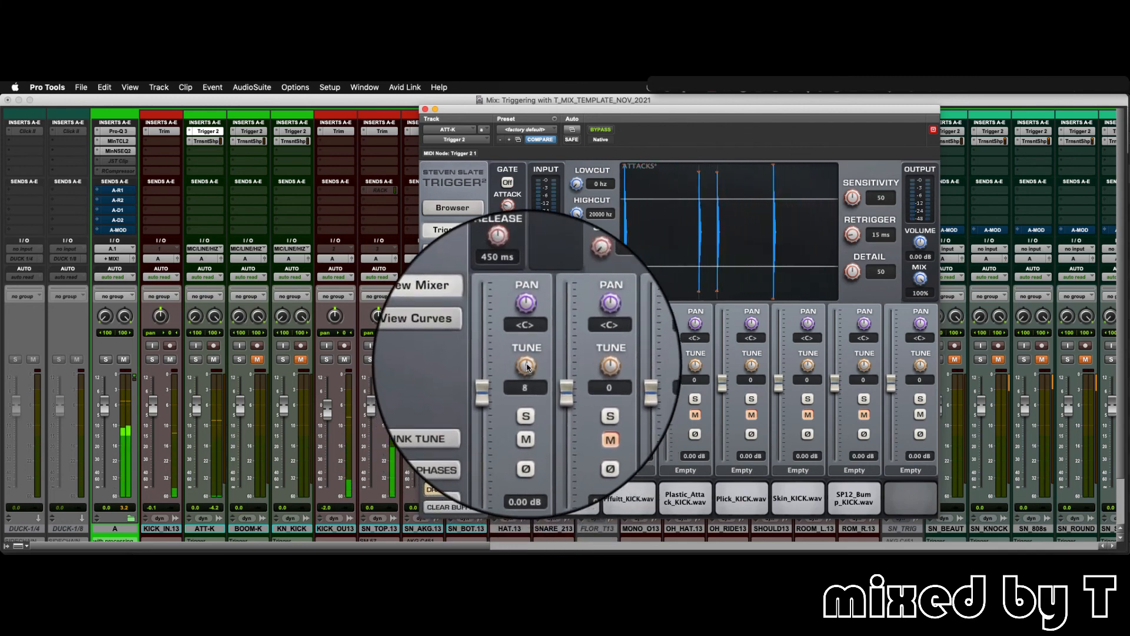
# - Try a different tuning on the Gravel_KICK sample and reset its tune to 0
pyautogui.moveTo(525, 365); pyautogui.dragTo(541, 412)
pyautogui.keyDown('alt'); pyautogui.click(529, 363); pyautogui.keyUp('alt')
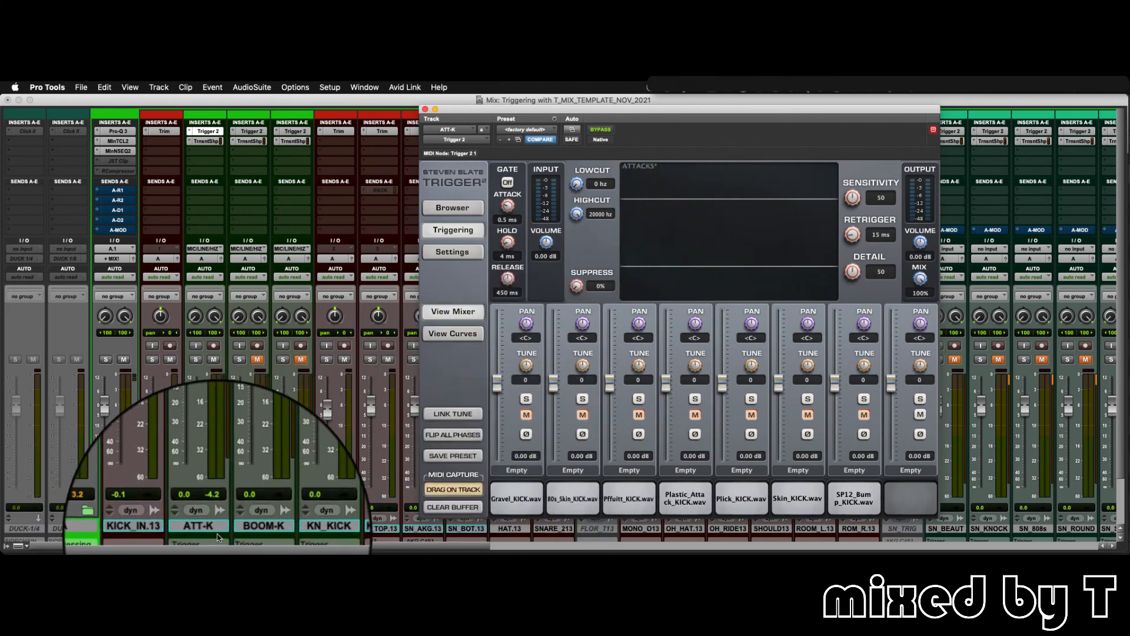
# - Mute the ATT-K channel and replace its plug-in window with the Trigger 2 plug-in of BOOM-K
pyautogui.click(213, 360)
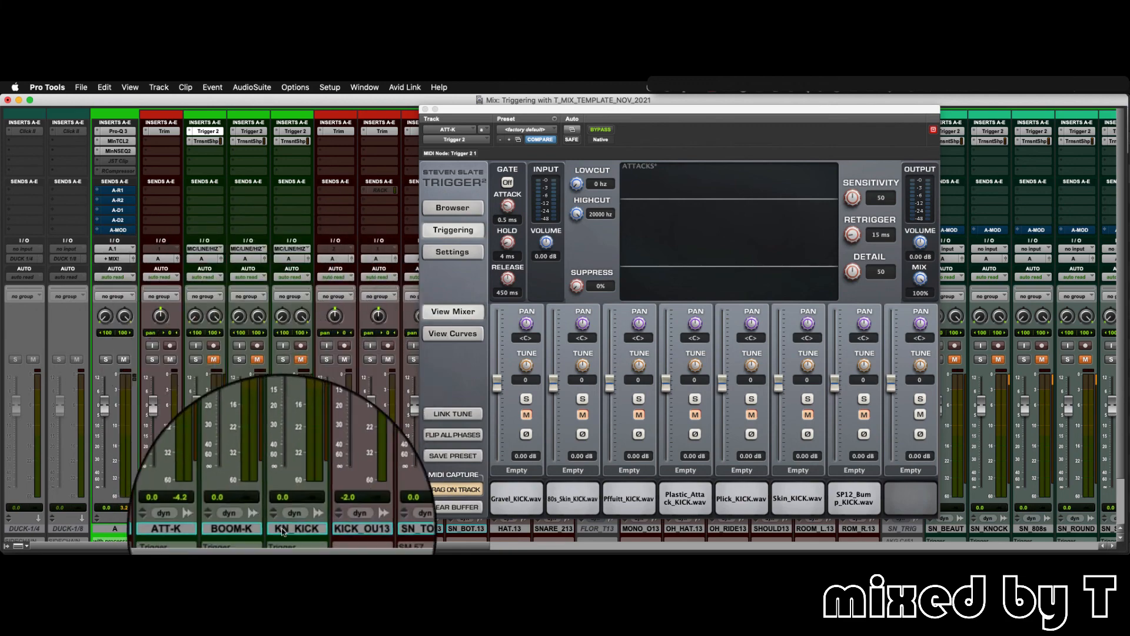
pyautogui.click(425, 108)
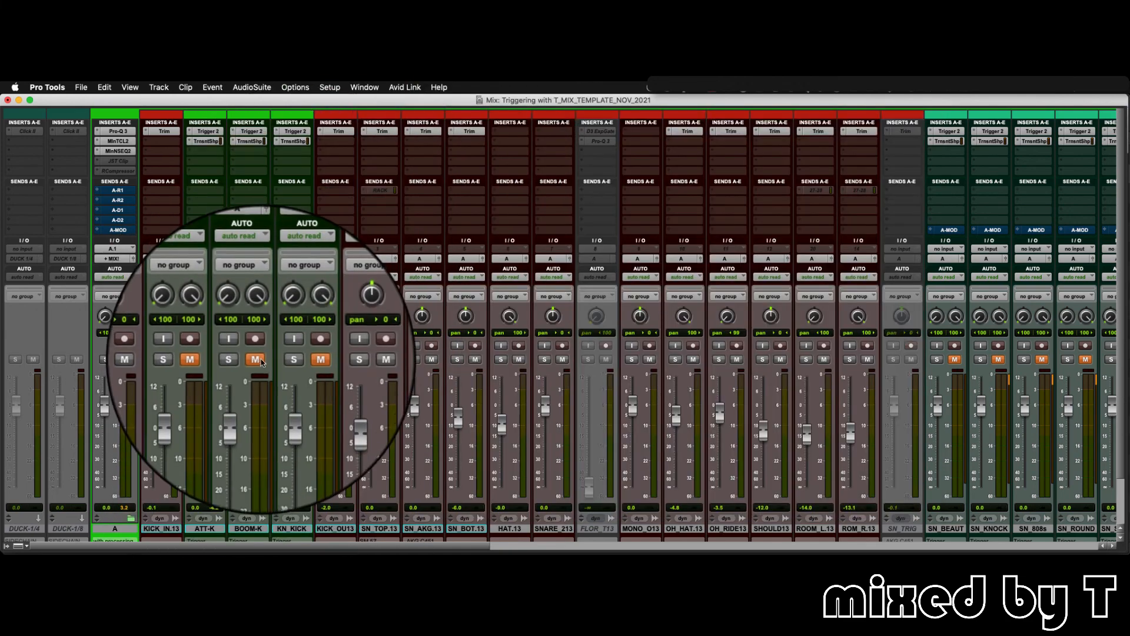
pyautogui.click(253, 133)
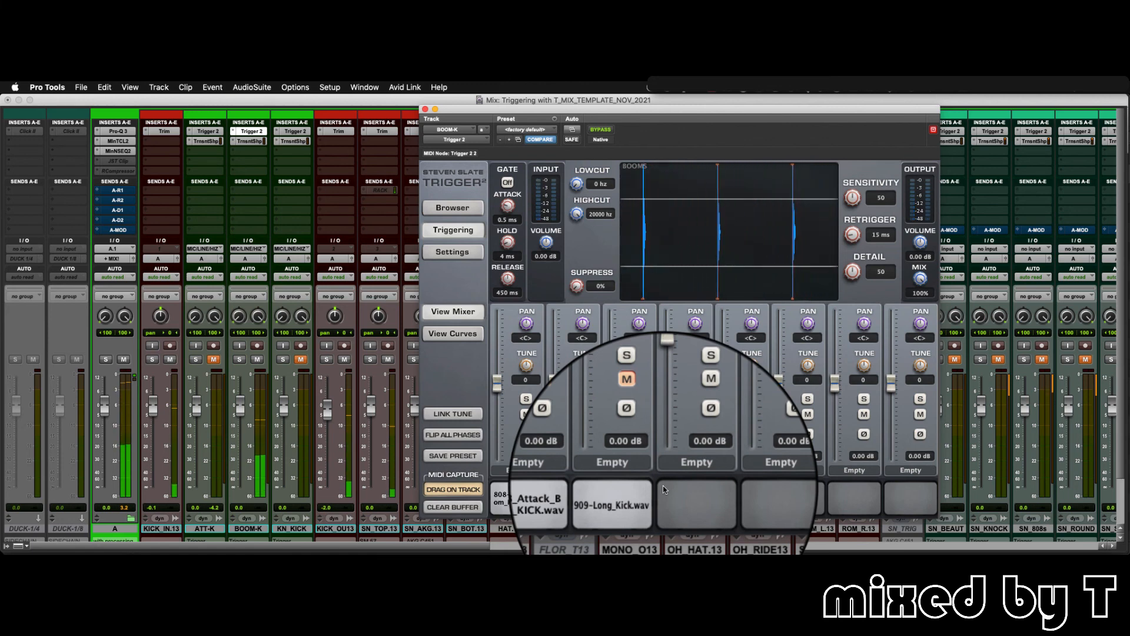
# - Audition BOOM-K's 808-Dark_Boom, 808_Attack_Boom and 909-Long kick samples one at a time, leaving all three muted
pyautogui.click(526, 415)
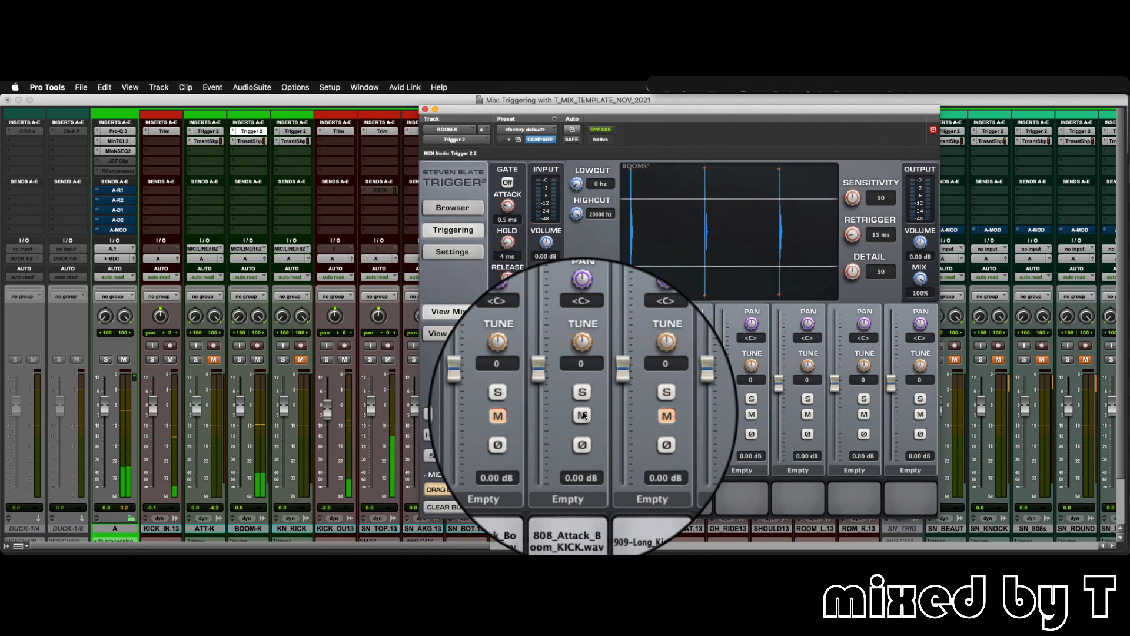
pyautogui.click(583, 415)
pyautogui.click(641, 416)
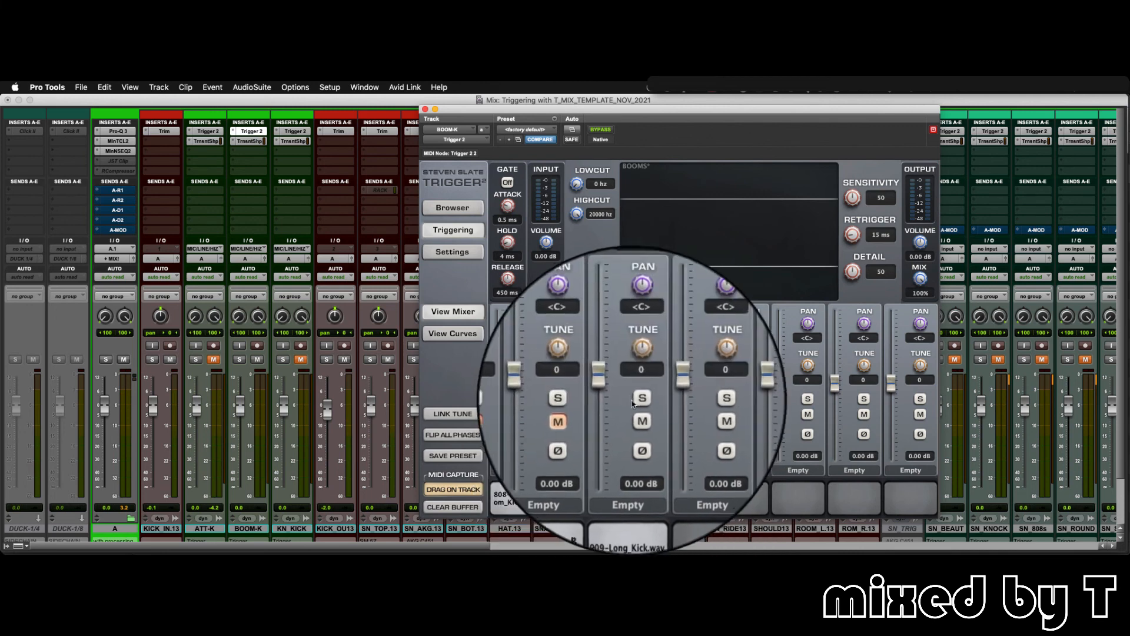
pyautogui.click(640, 419)
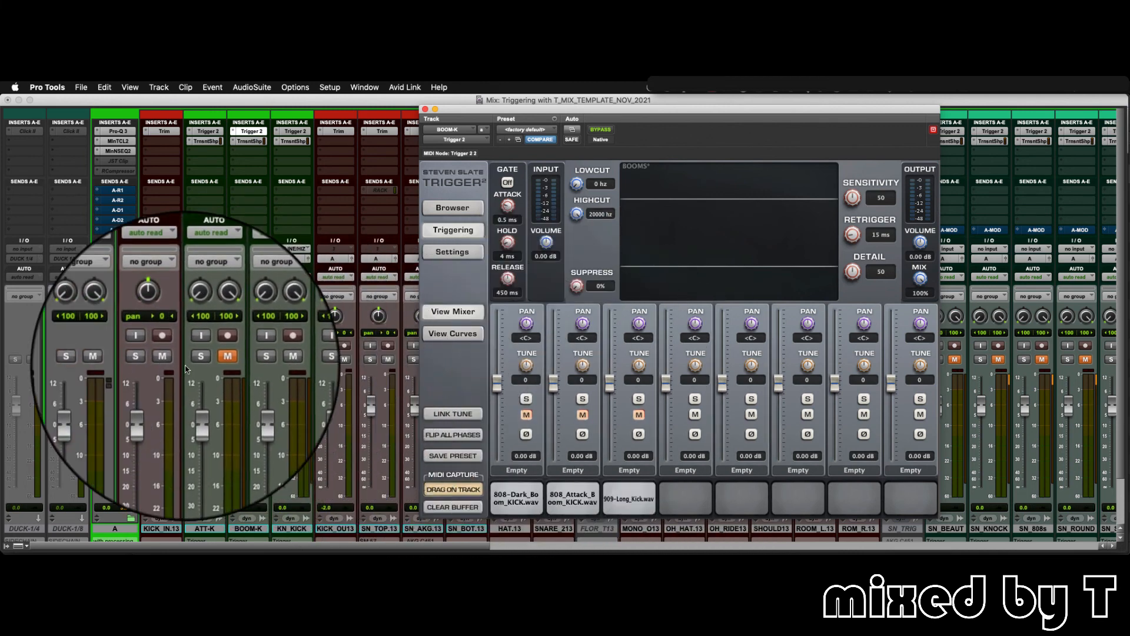
# - Mute BOOM-K and switch to the KN_KICK channel, unmuted with its Trigger 2 plug-in open
pyautogui.click(256, 358)
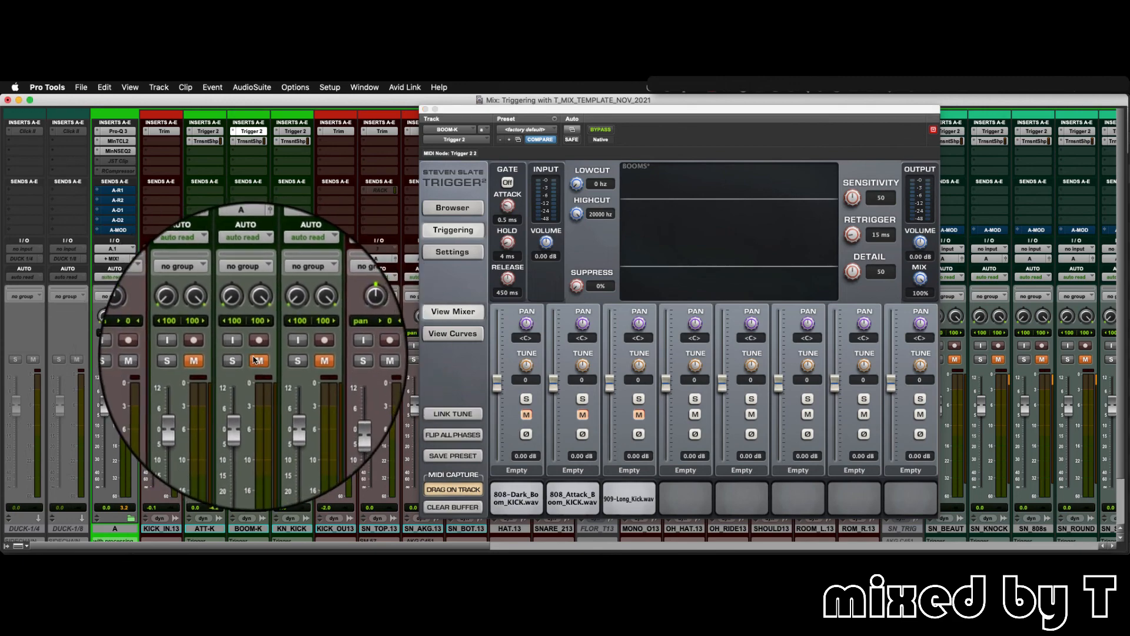
pyautogui.click(286, 528)
pyautogui.press('super+w')
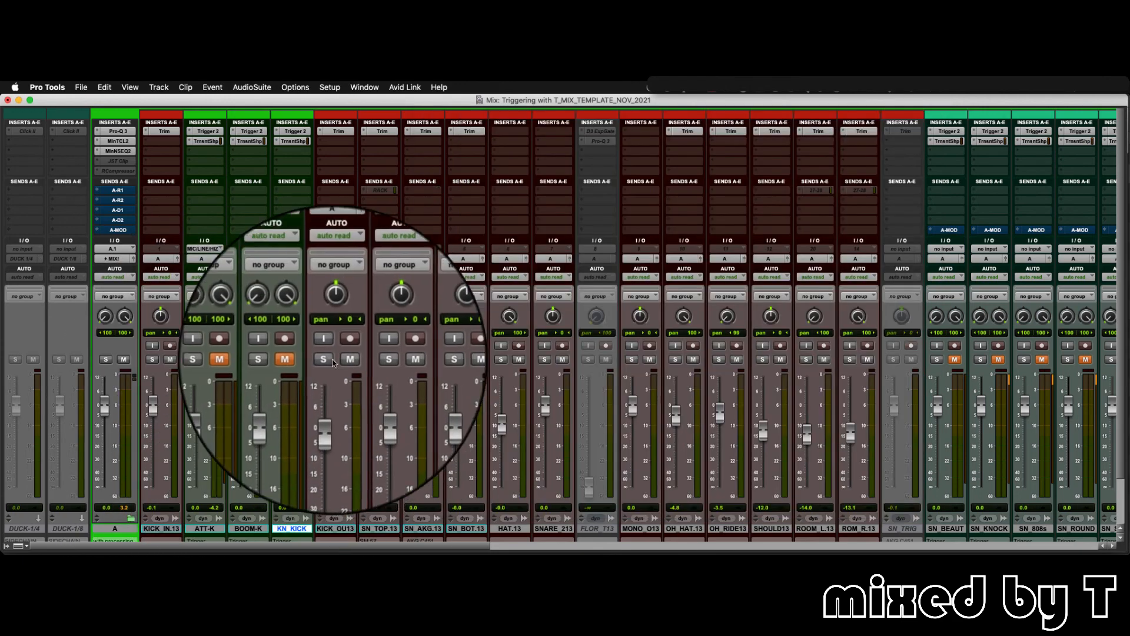
pyautogui.click(300, 359)
pyautogui.click(295, 131)
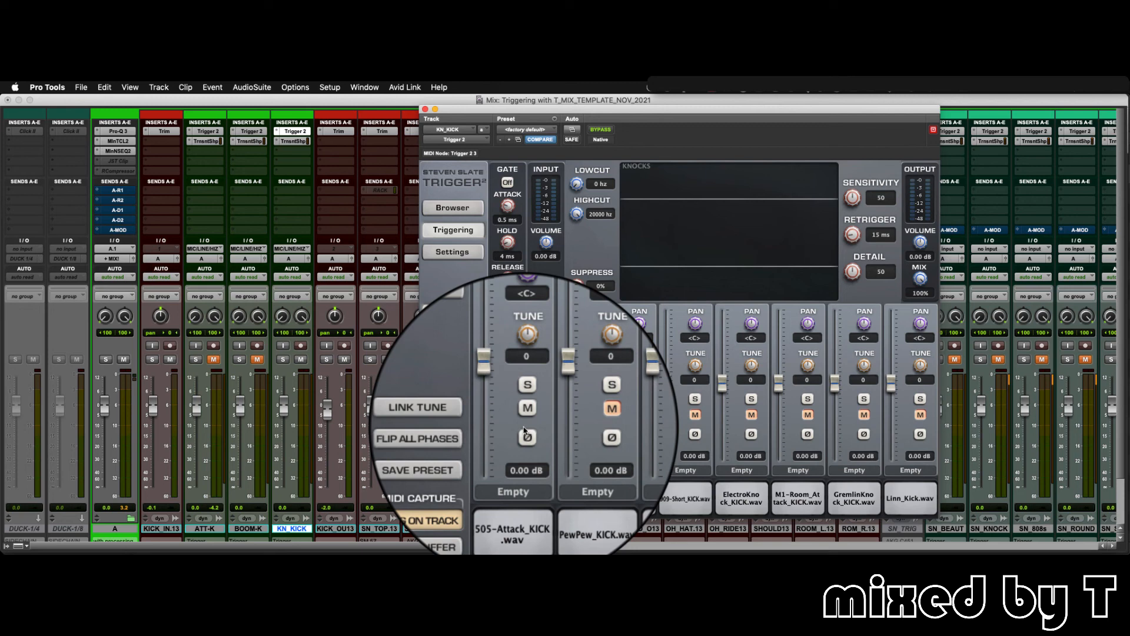
# - Play the session and audition KN_KICK's 505-Attack, PewPew, 808_Attack_Short, 909-Short and ElectroKnock samples one at a time
pyautogui.press('space')
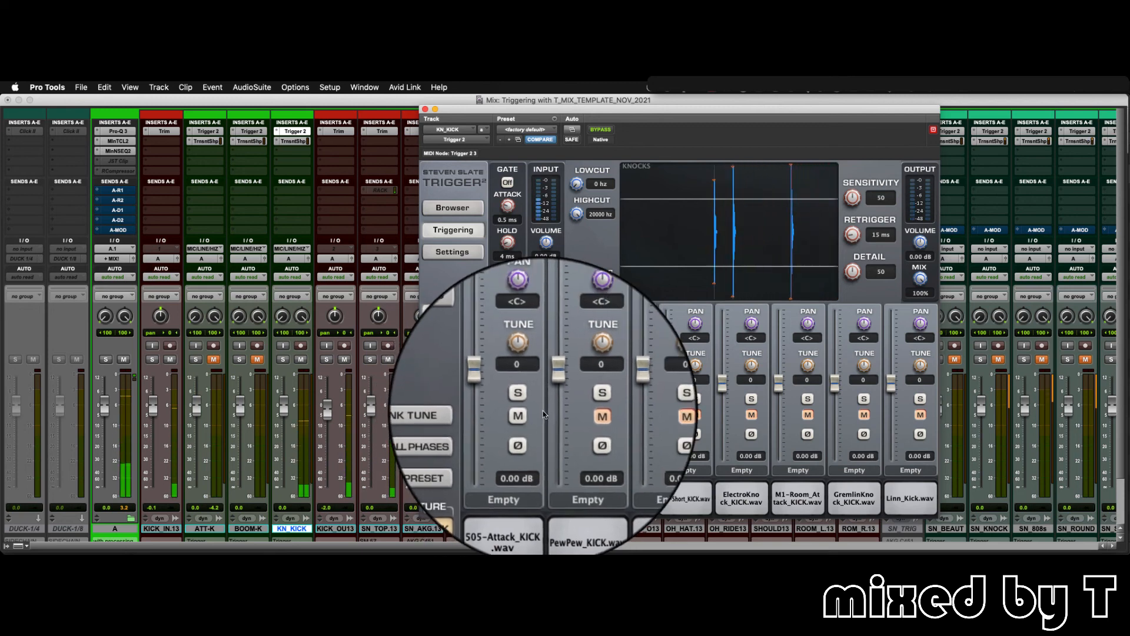
pyautogui.click(579, 416)
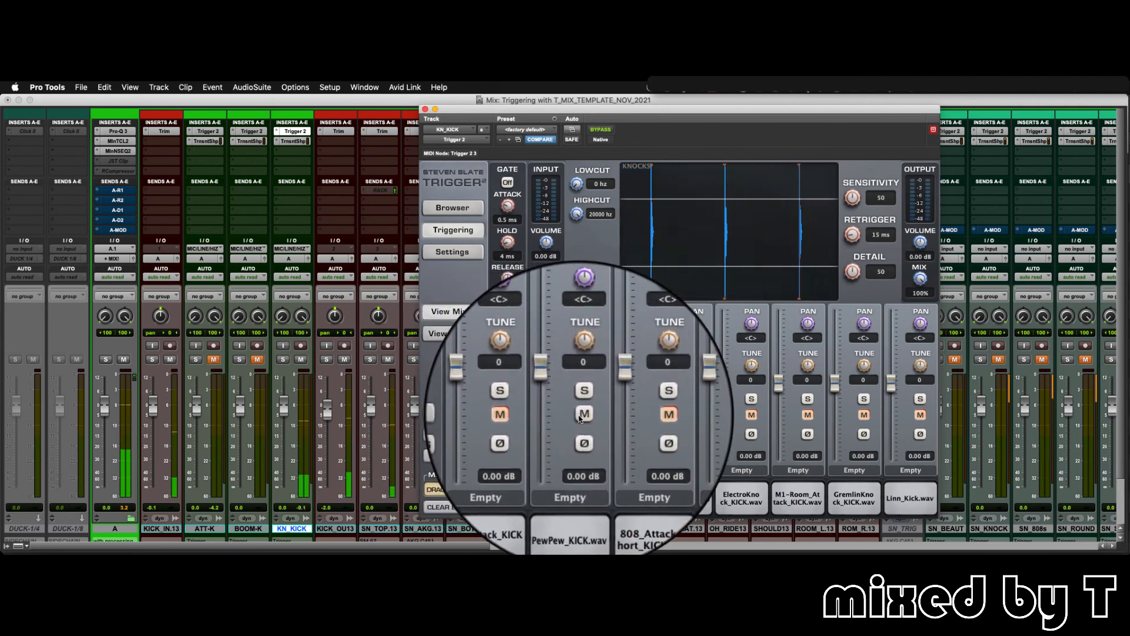
pyautogui.click(582, 417)
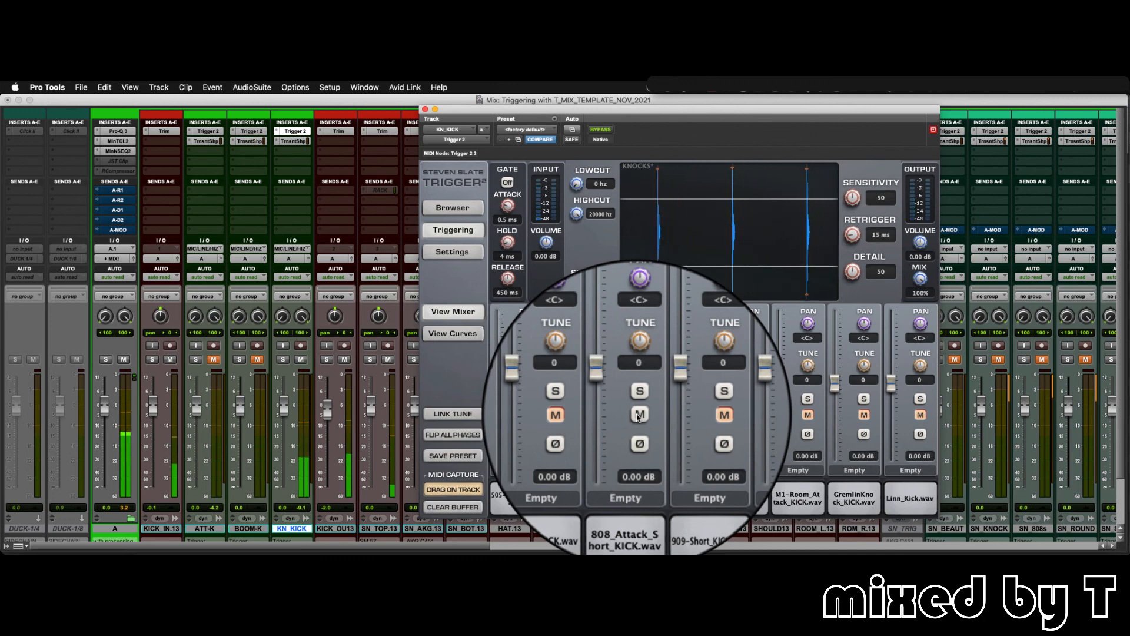
pyautogui.click(639, 416)
pyautogui.click(697, 416)
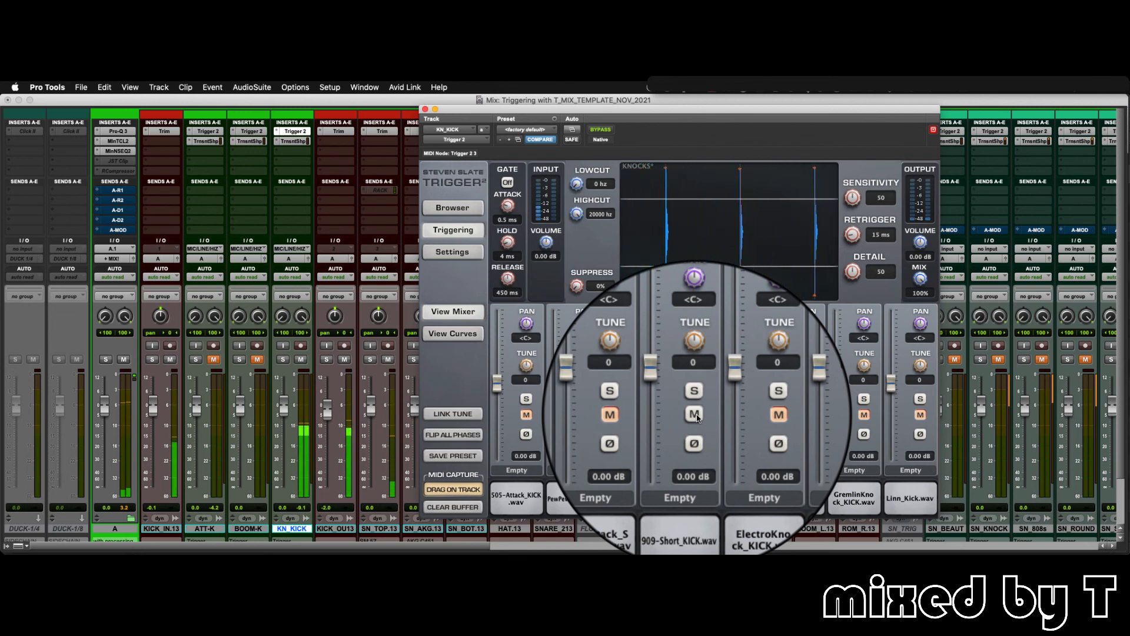
pyautogui.click(697, 416)
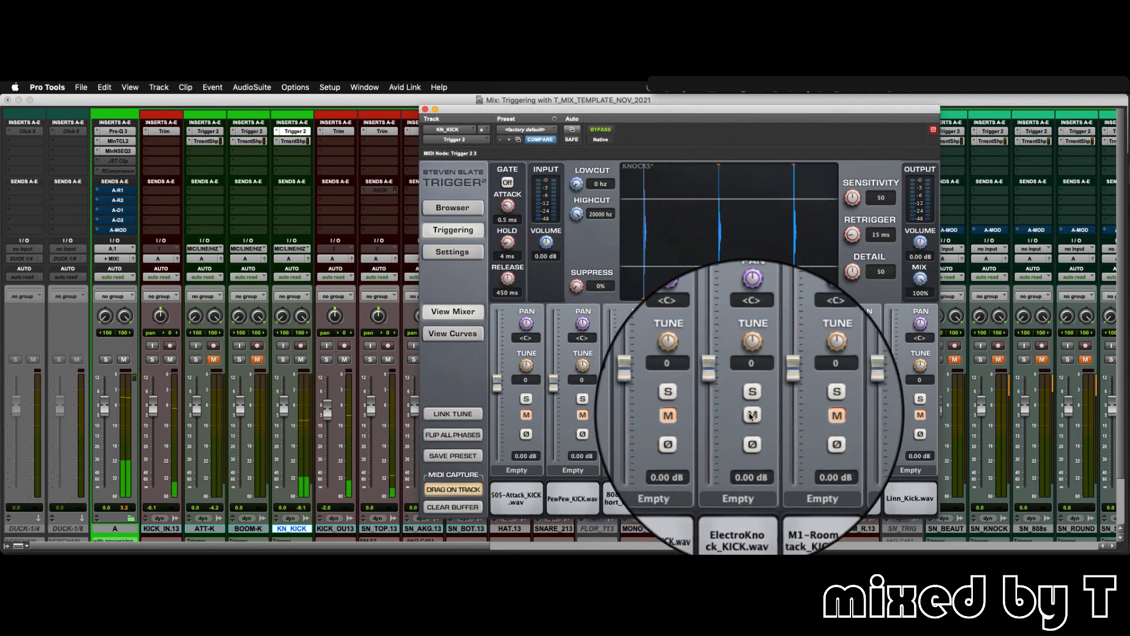
pyautogui.click(750, 416)
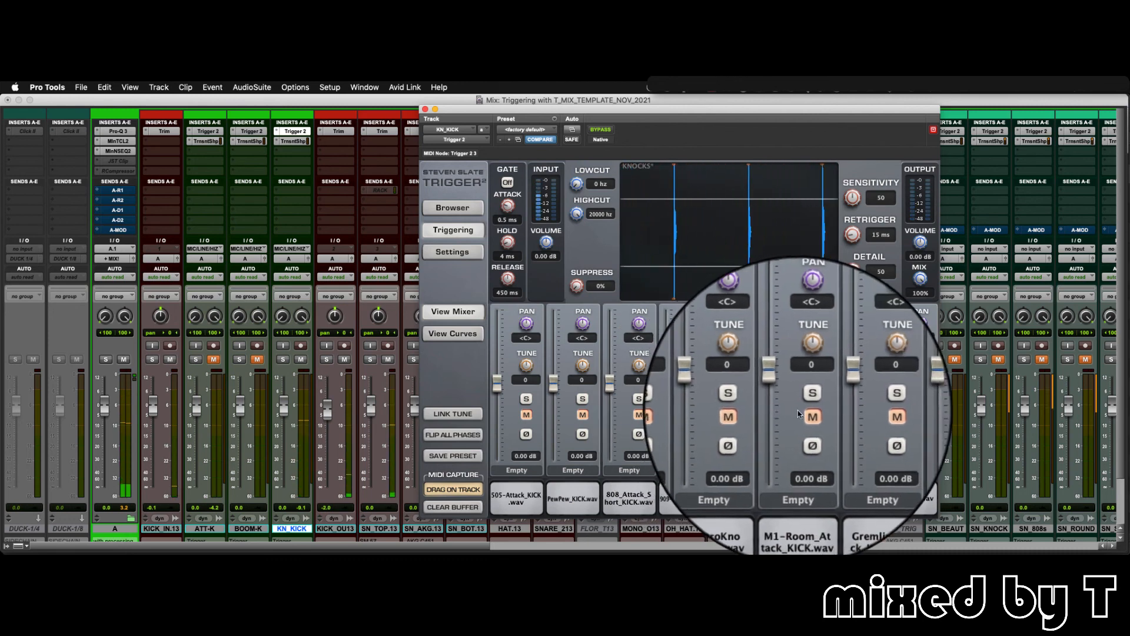
# - Audition the M1-Room_Attack, GremlinKnock and Linn kick samples in turn, and leave only 505-Attack_KICK unmuted
pyautogui.click(807, 415)
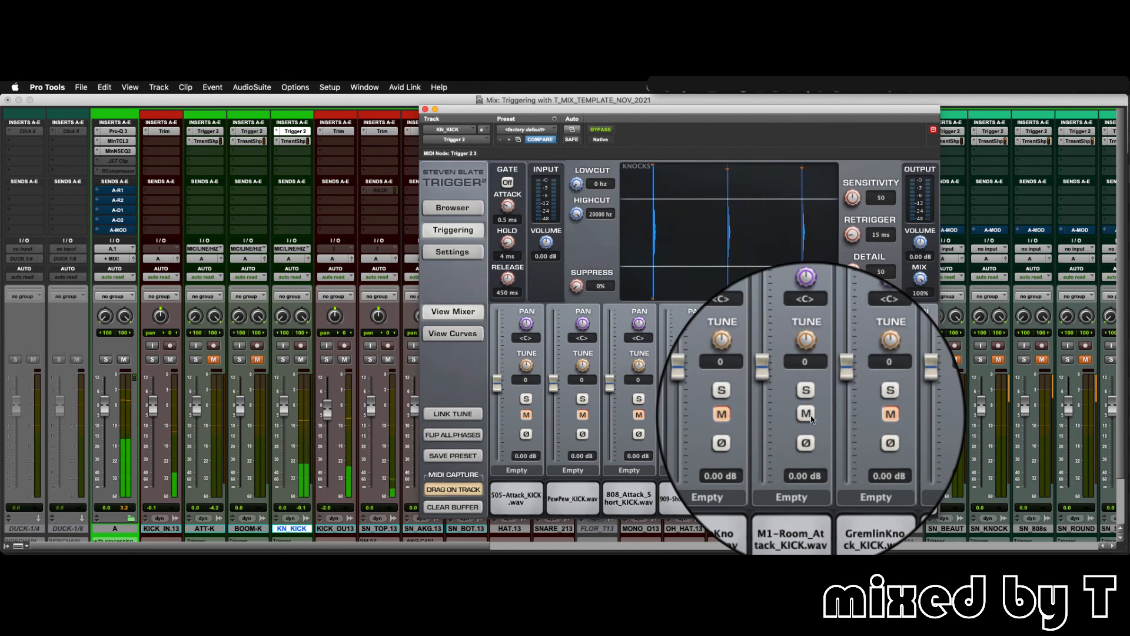
pyautogui.click(813, 416)
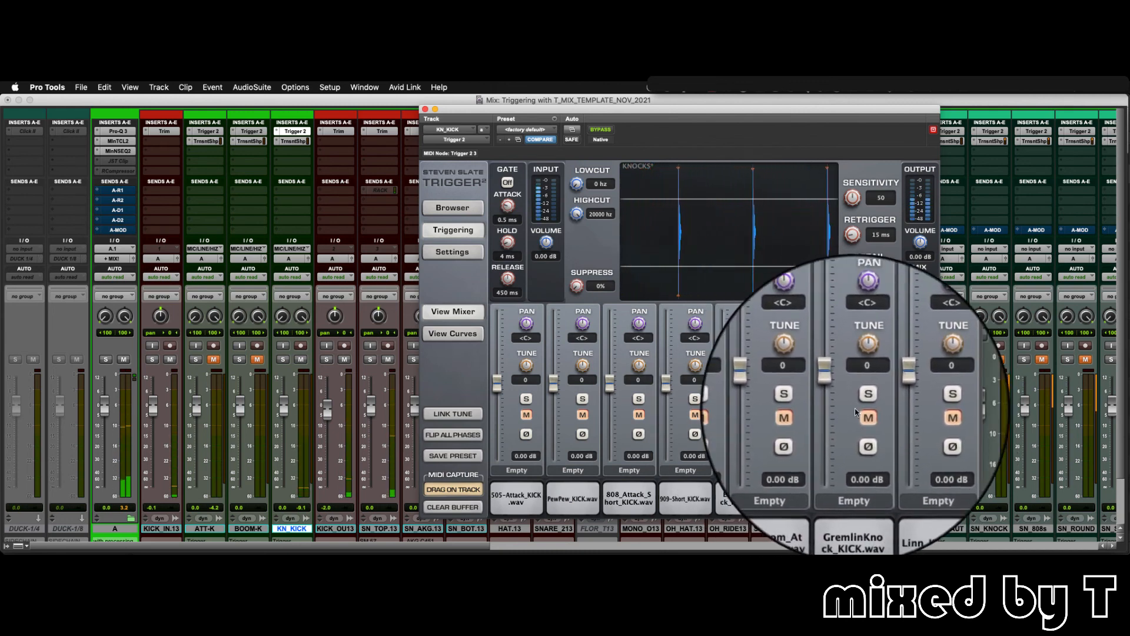
pyautogui.click(864, 415)
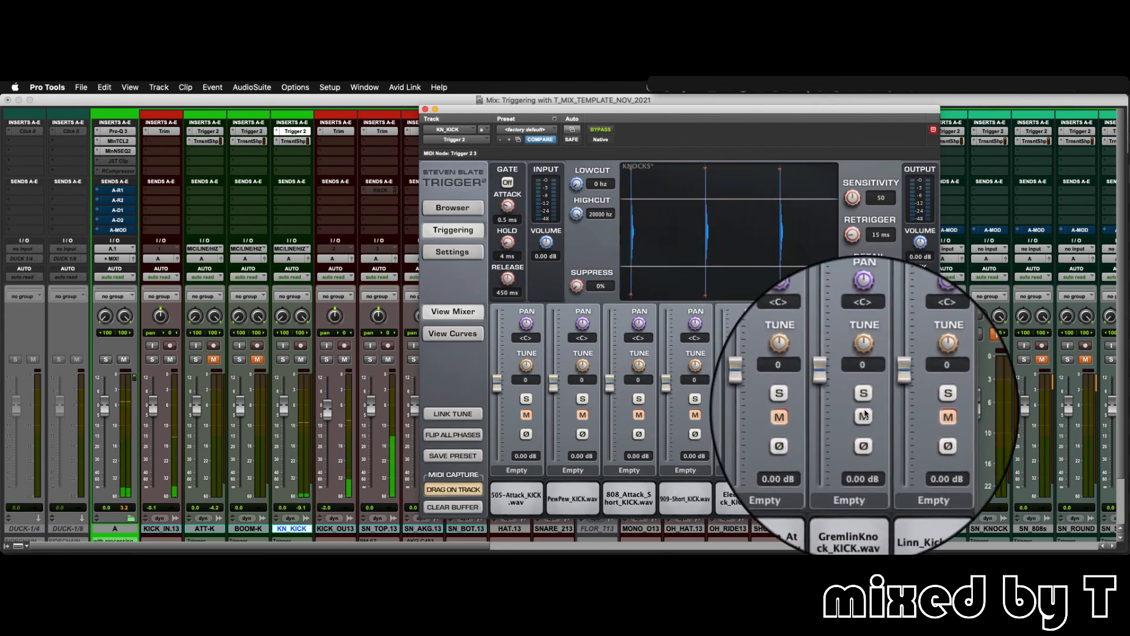
pyautogui.click(864, 415)
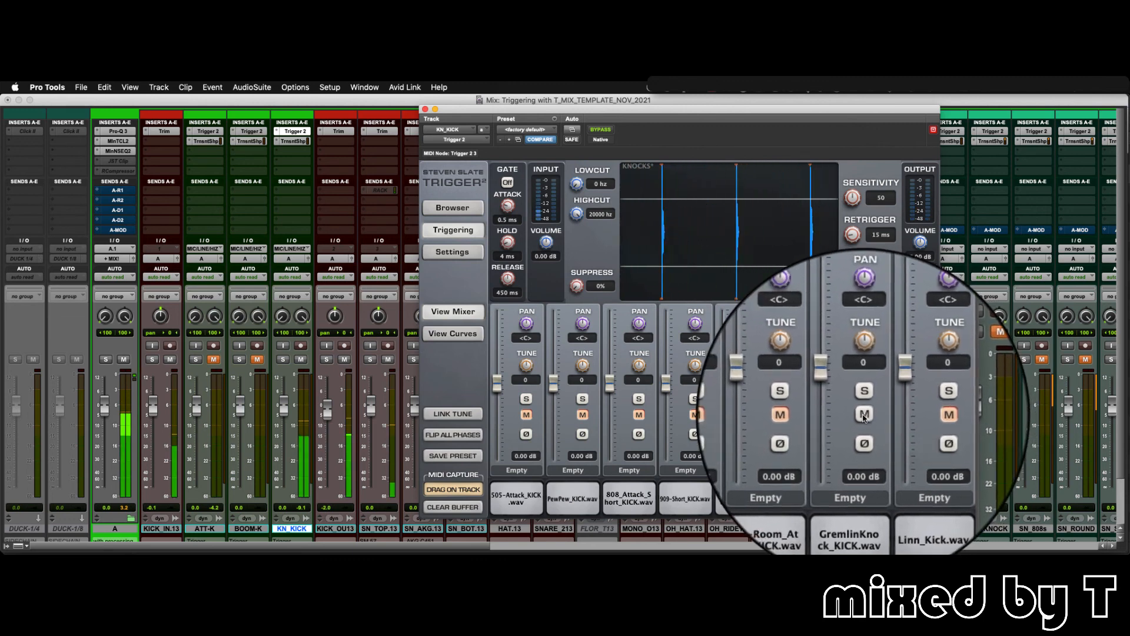
pyautogui.click(922, 417)
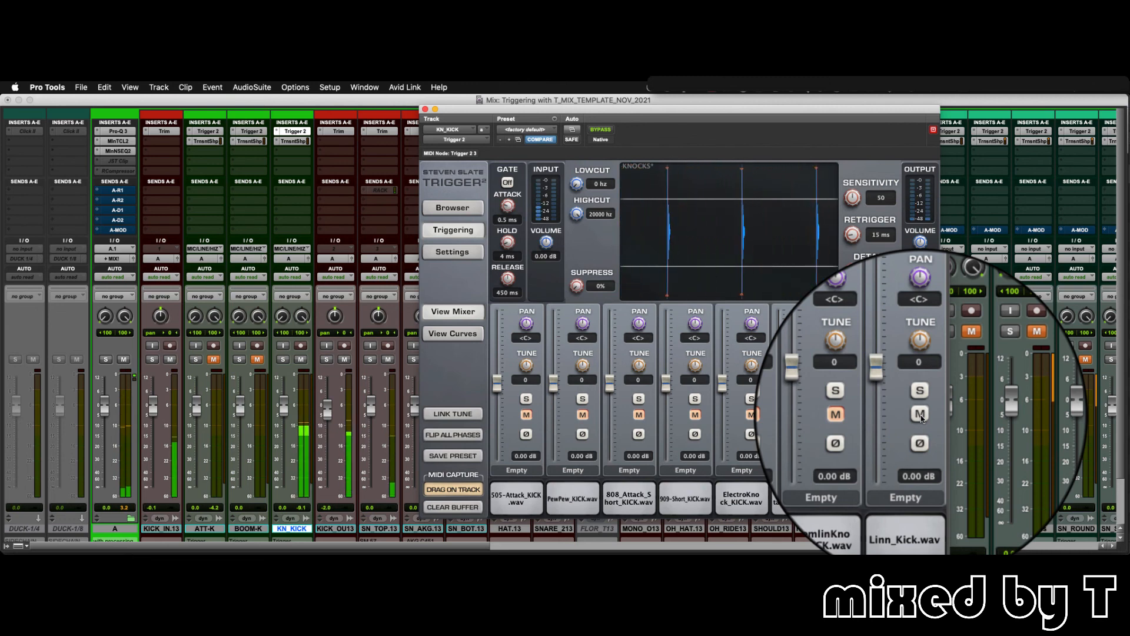
pyautogui.click(922, 417)
pyautogui.click(525, 418)
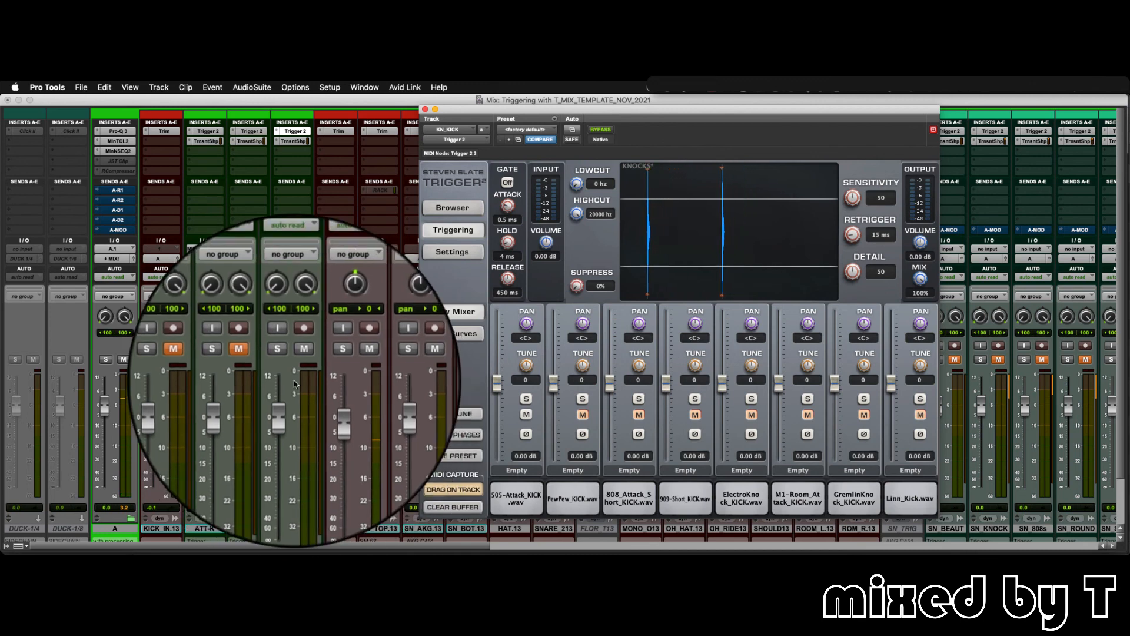
# - Mute the KN_KICK channel, close its plug-in window and unmute ATT-K in the mixer
pyautogui.click(224, 425)
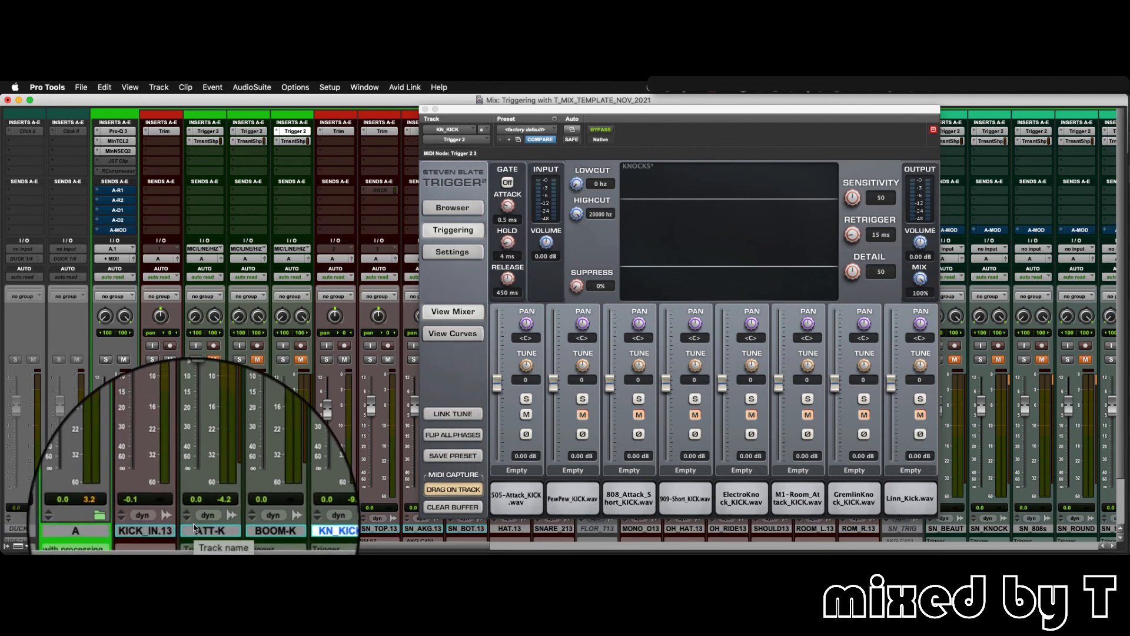
pyautogui.click(196, 533)
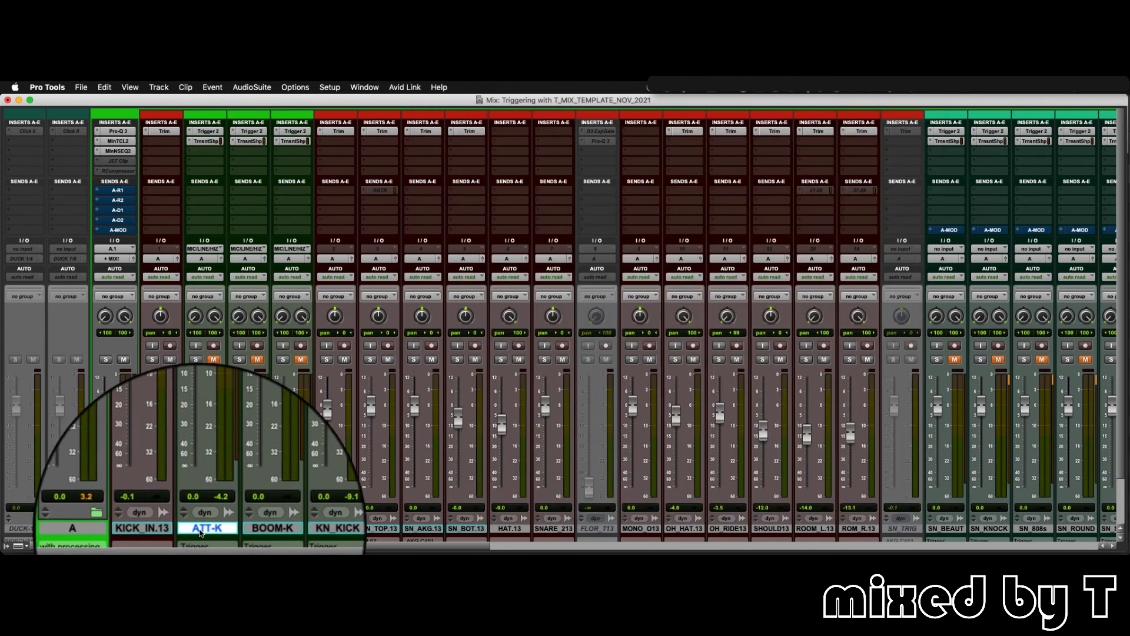
pyautogui.click(246, 532)
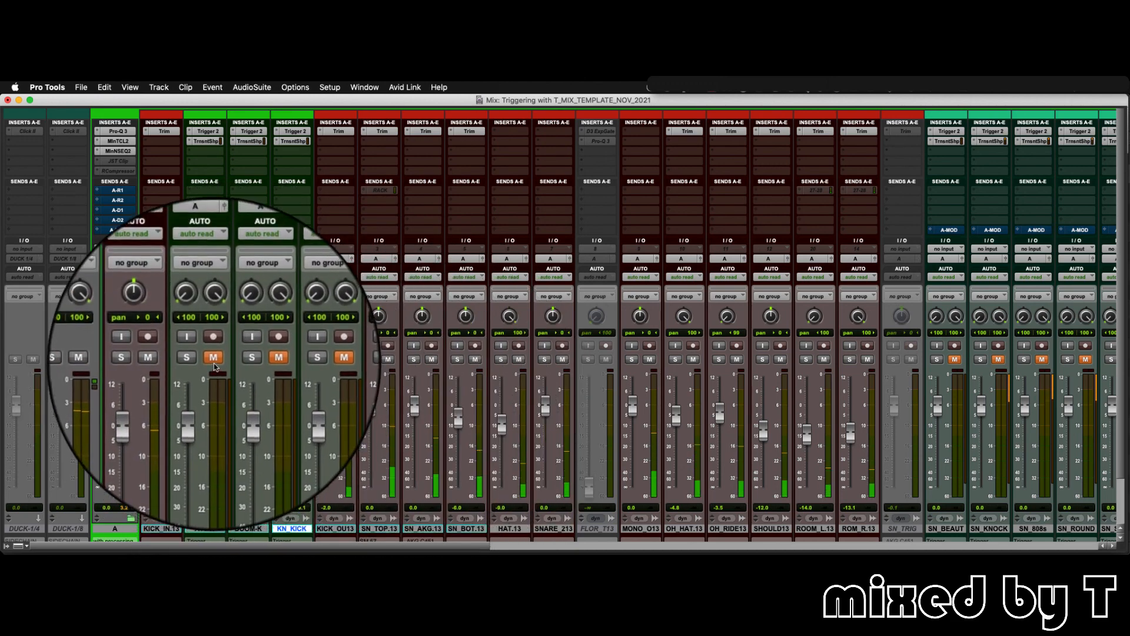
pyautogui.click(214, 359)
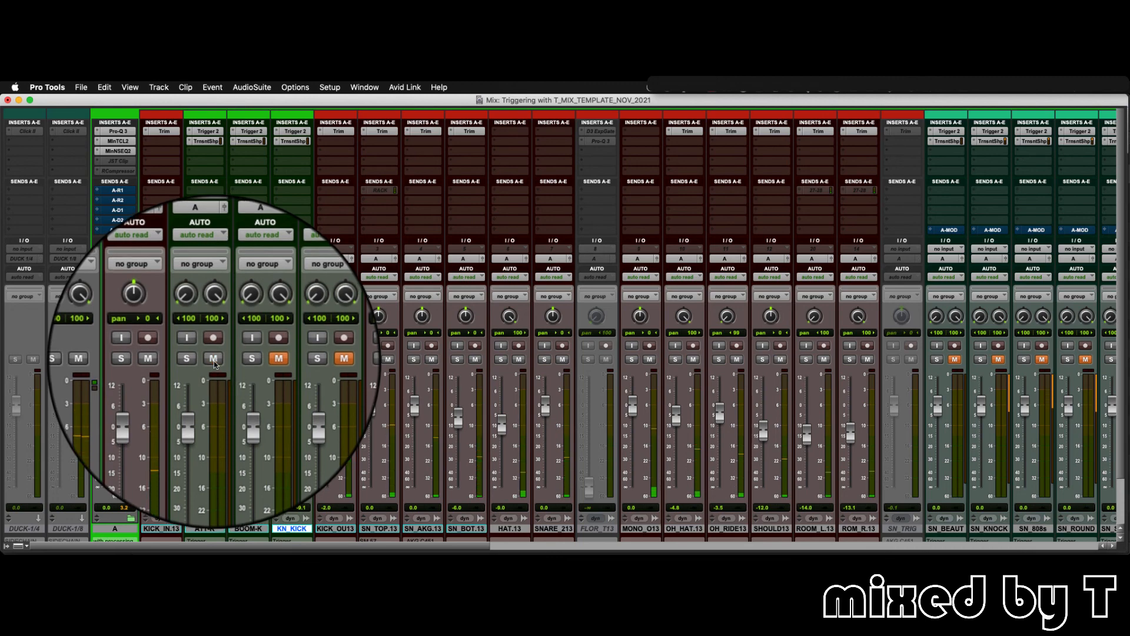
# - Unmute the Gravel_KICK sample in ATT-K's Trigger 2 plug-in and close the plug-in window
pyautogui.click(205, 132)
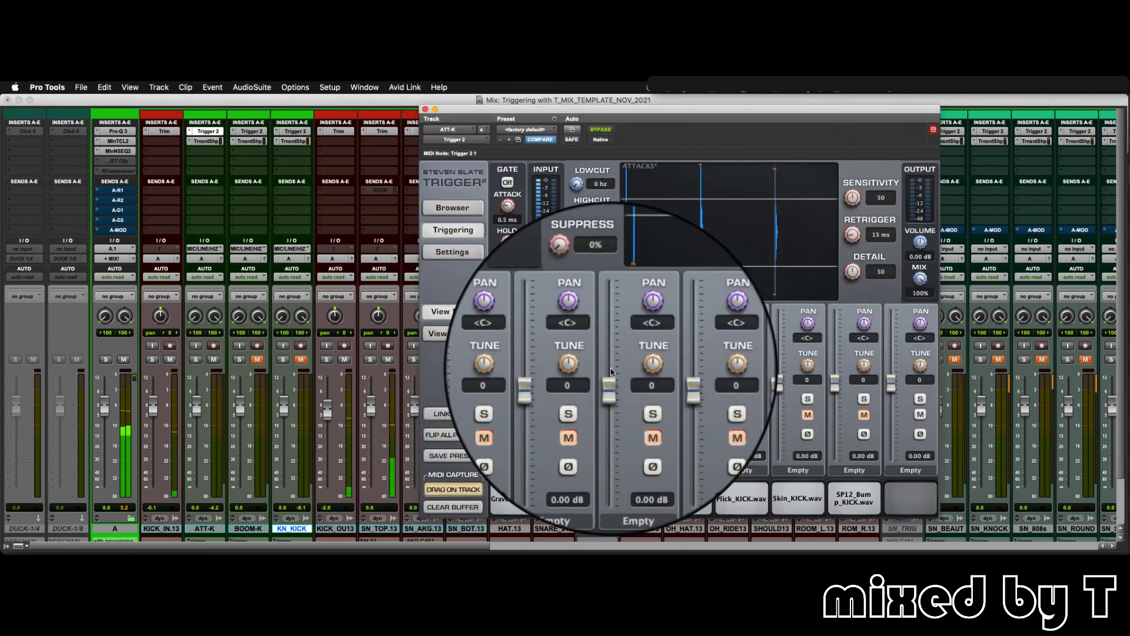
pyautogui.click(527, 416)
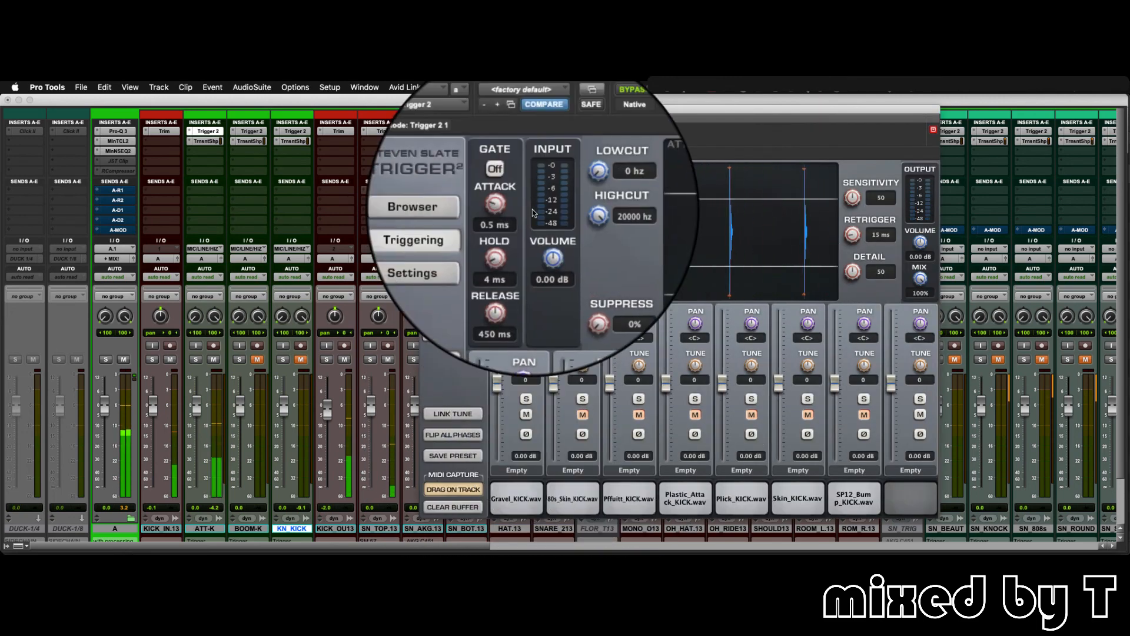
pyautogui.click(426, 110)
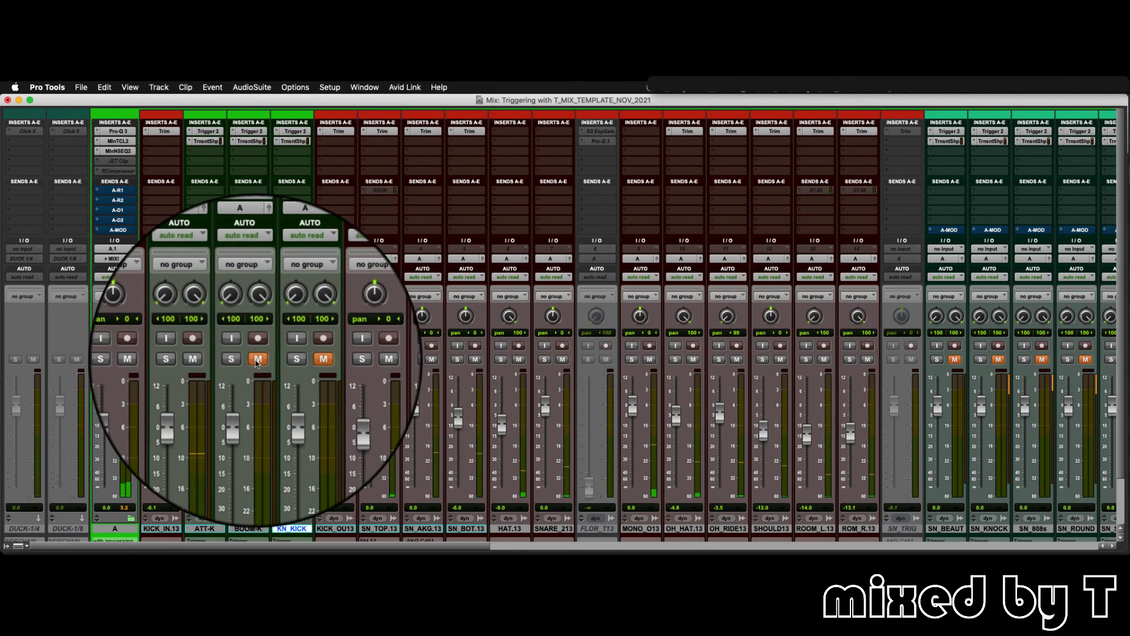
# - Unmute BOOM-K and its 808-Dark_Boom_KICK sample in Trigger 2, and unmute the KN_KICK channel
pyautogui.click(252, 131)
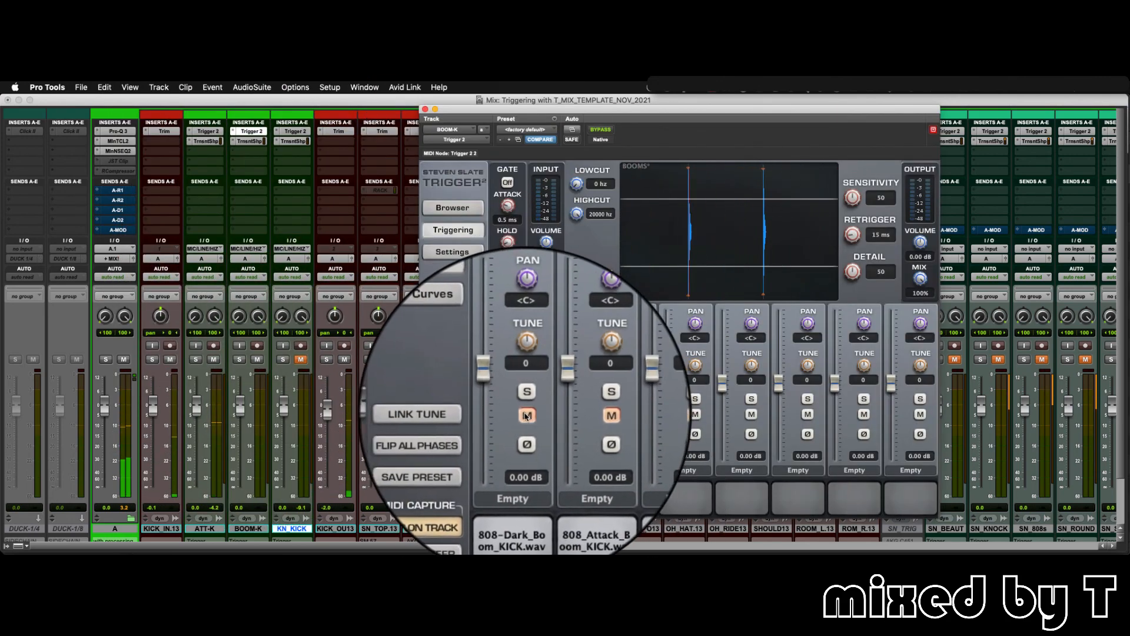
pyautogui.click(525, 416)
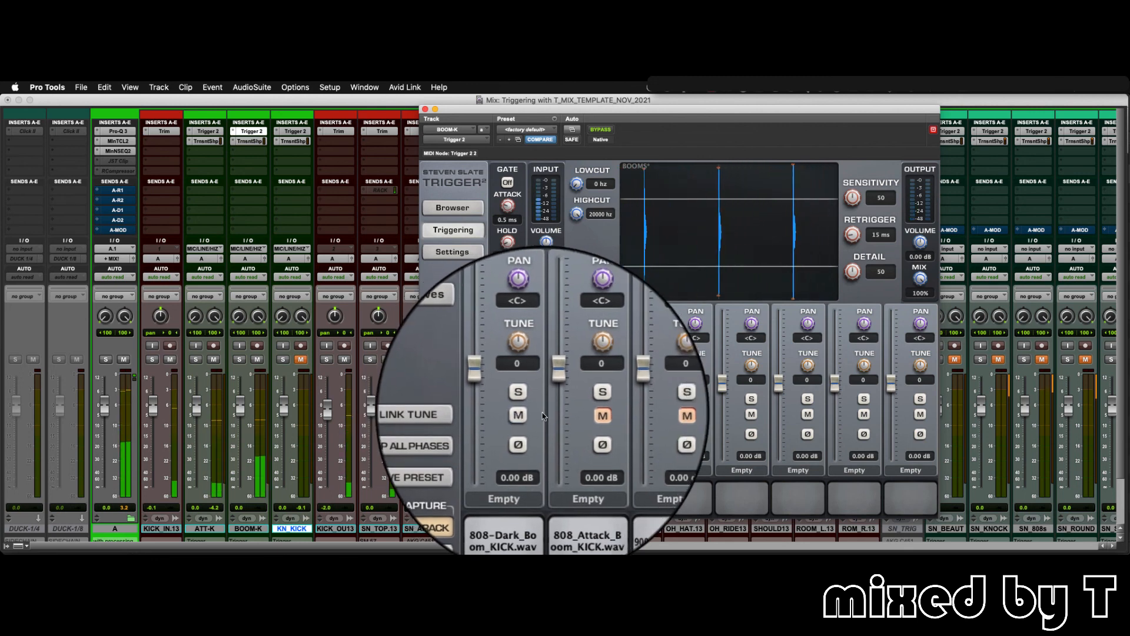
pyautogui.click(299, 361)
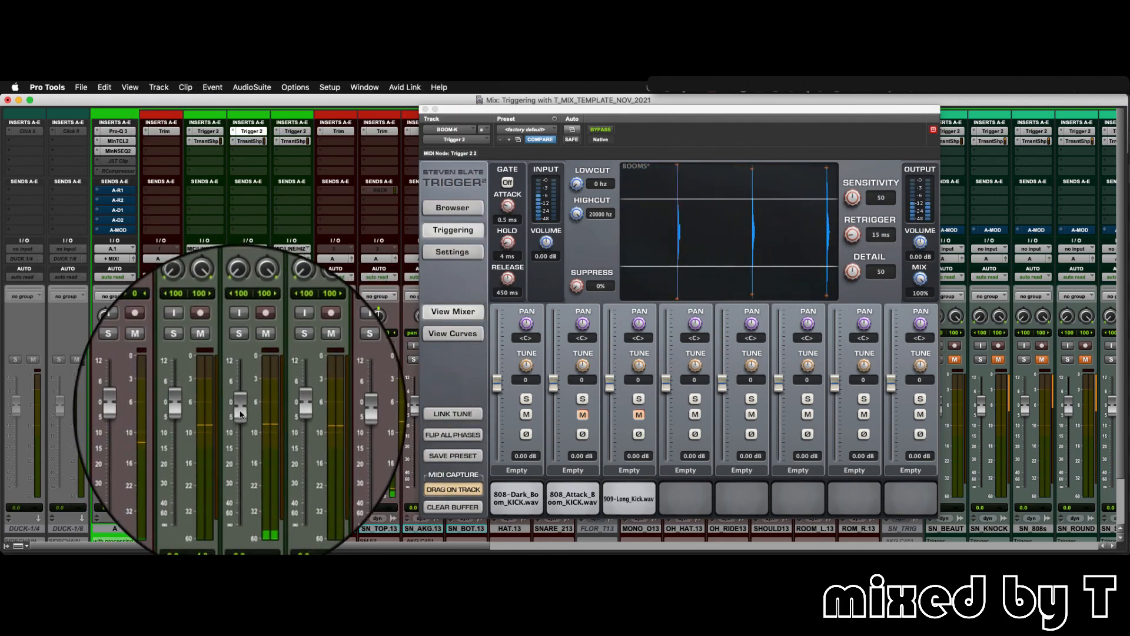
# - Blend the kick triggers by lowering BOOM-K to -14.7 dB, KN_KICK to -18.5 dB and ATT-K to -35.6 dB with the plug-in window closed
pyautogui.moveTo(241, 414); pyautogui.dragTo(243, 434)
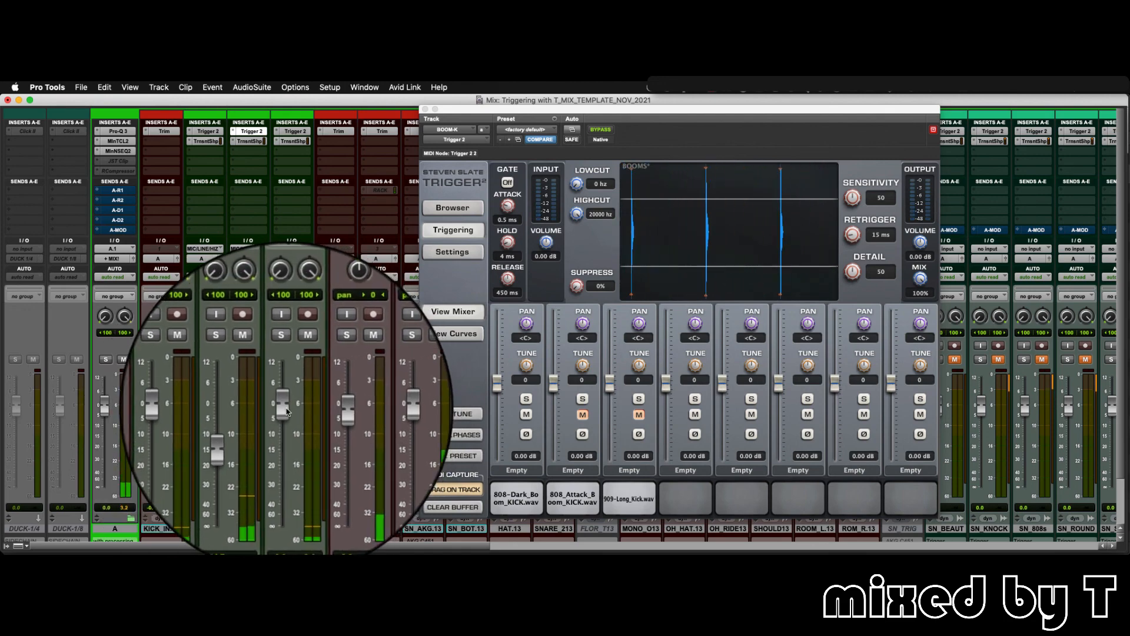
pyautogui.press('super+w')
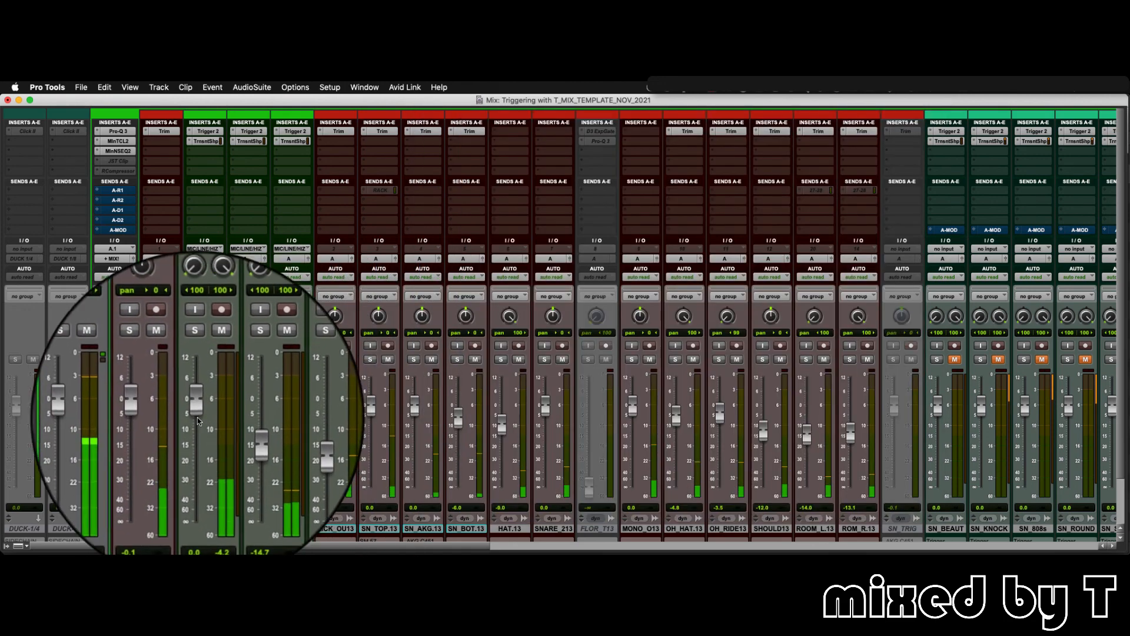
pyautogui.moveTo(197, 409); pyautogui.dragTo(195, 463)
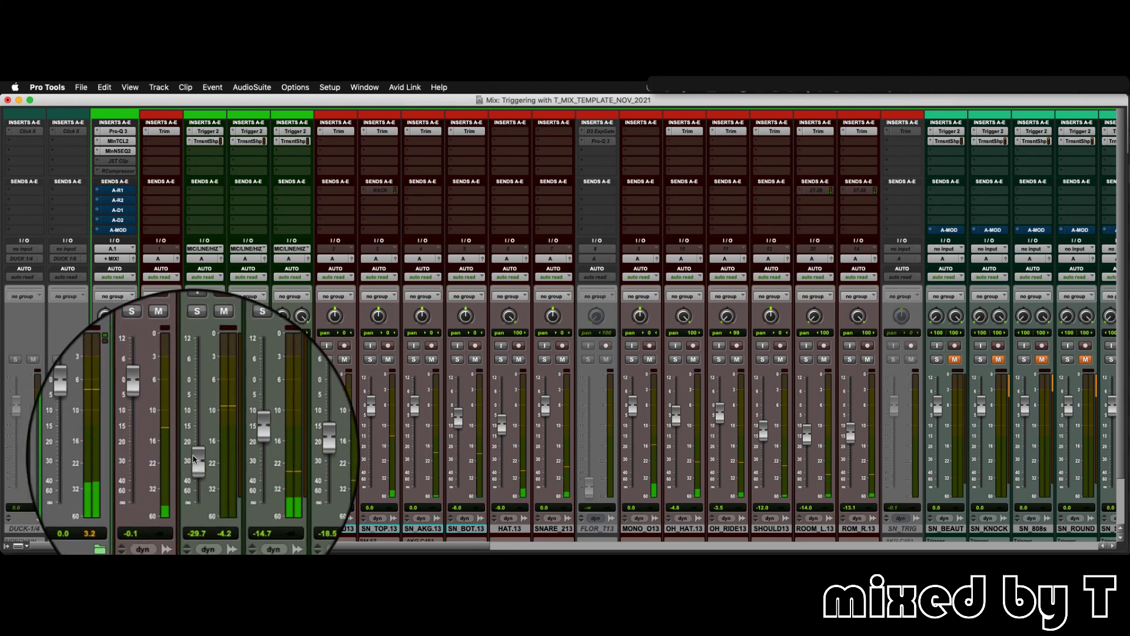
pyautogui.moveTo(195, 459)
pyautogui.mouseDown()
pyautogui.moveTo(201, 409)
pyautogui.moveTo(199, 469)
pyautogui.mouseUp()
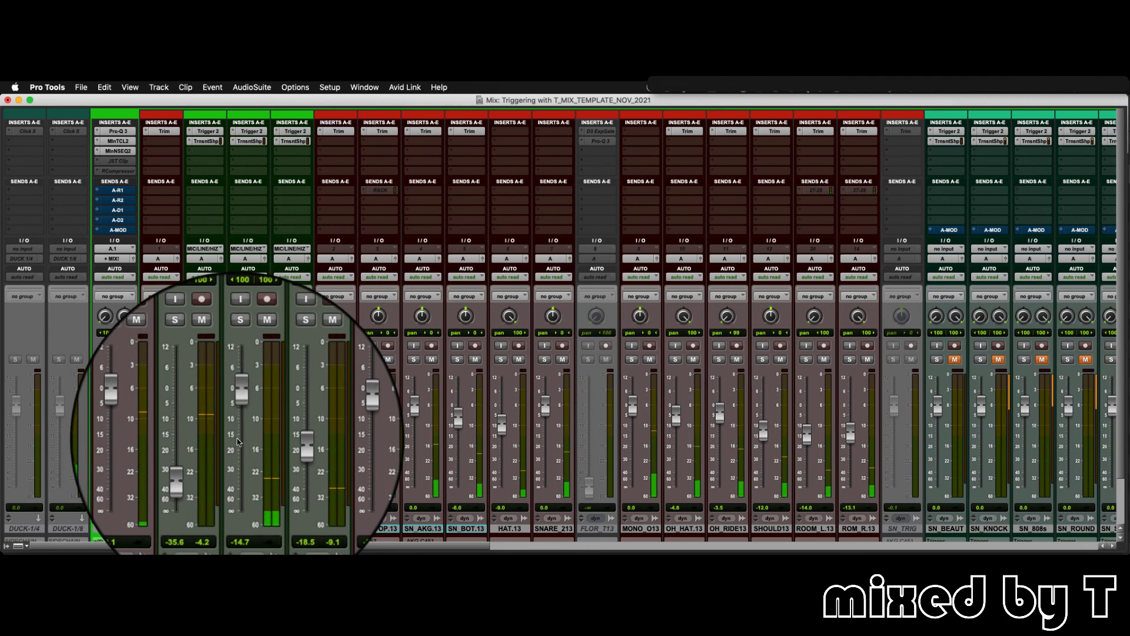
# - Reset the ATT-K, BOOM-K and KN_KICK faders to 0.0 dB and mute all three kick trigger channels
pyautogui.keyDown('alt'); pyautogui.click(237, 442); pyautogui.keyUp('alt')
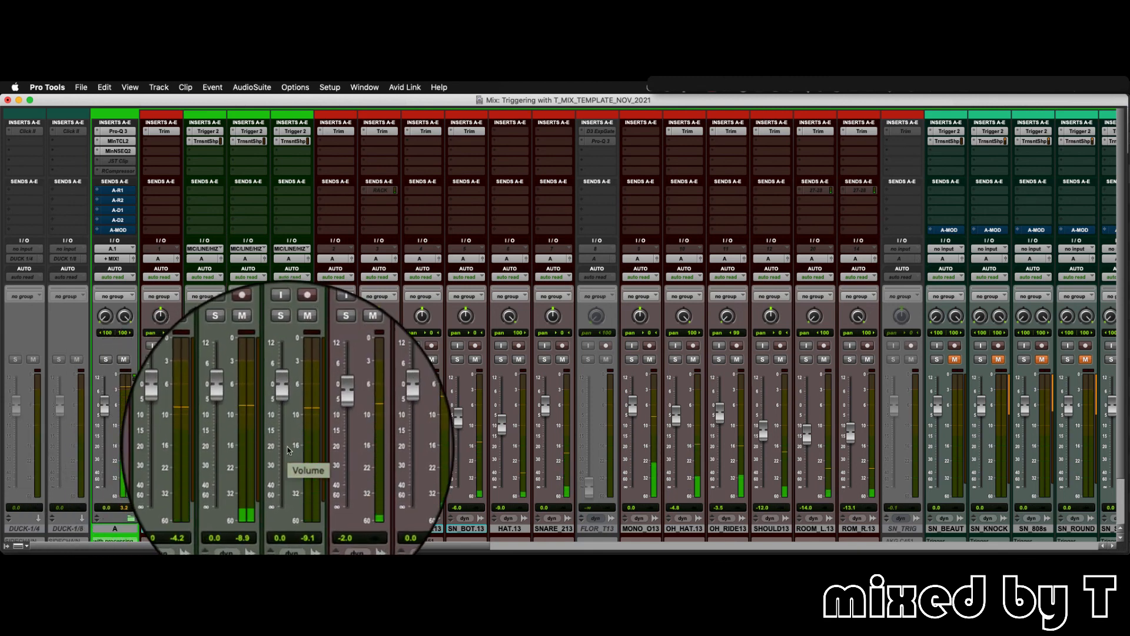
pyautogui.click(300, 360)
pyautogui.click(257, 361)
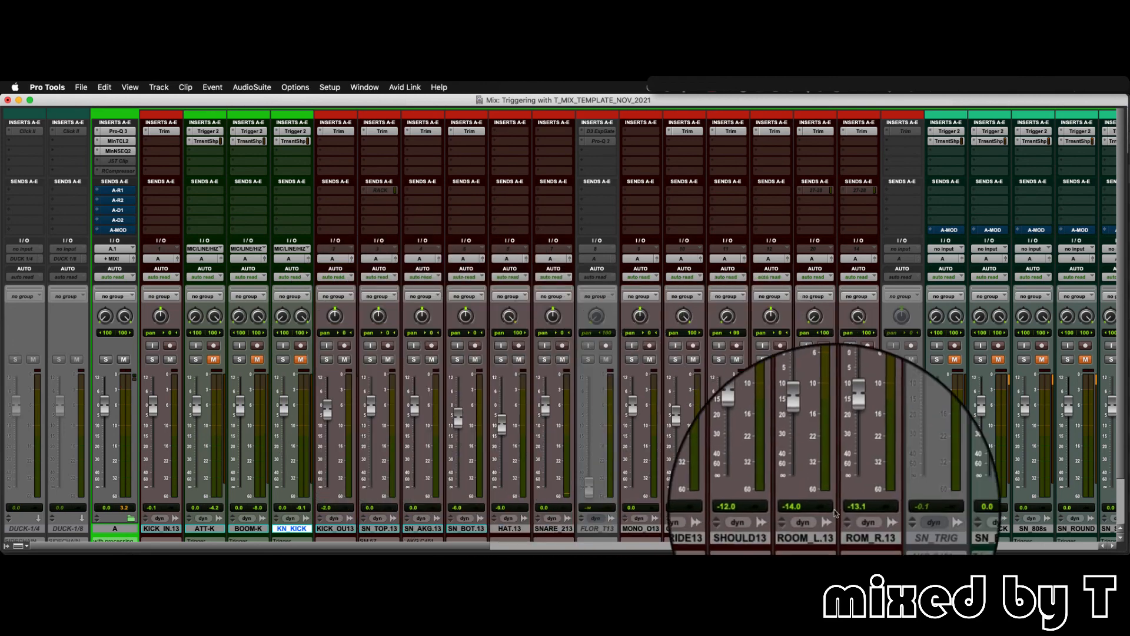
# - Select the SN_TRIG track, enlarge its track height in the Edit window and zoom the waveforms vertically to examine the snare hits
pyautogui.click(899, 532)
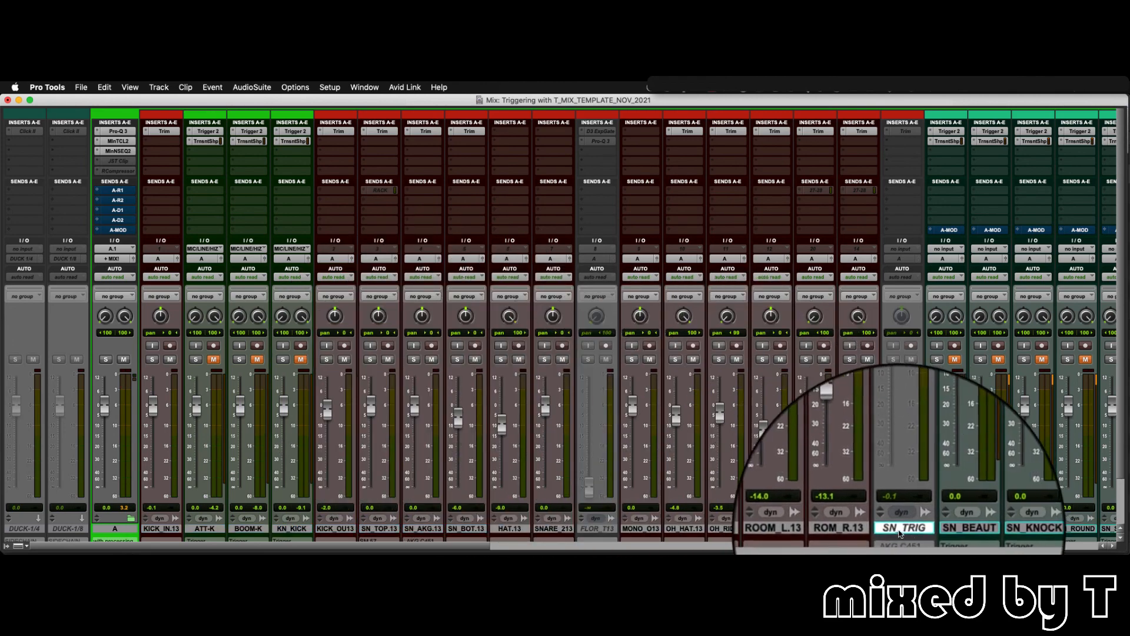
pyautogui.press('super+equal')
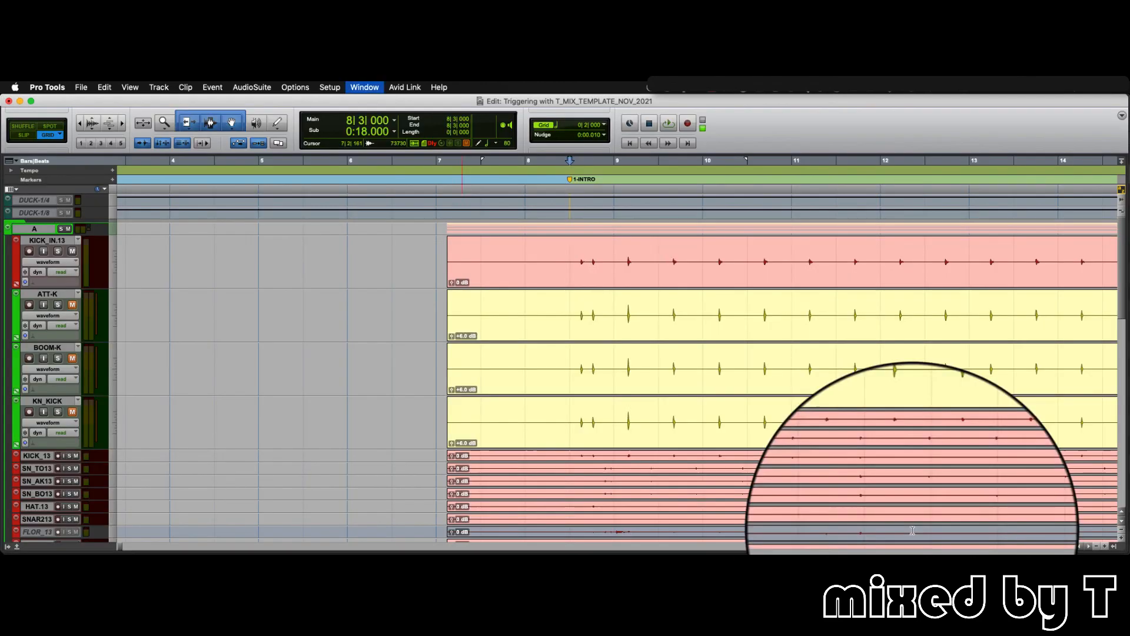
pyautogui.scroll(-2, 564, 351)
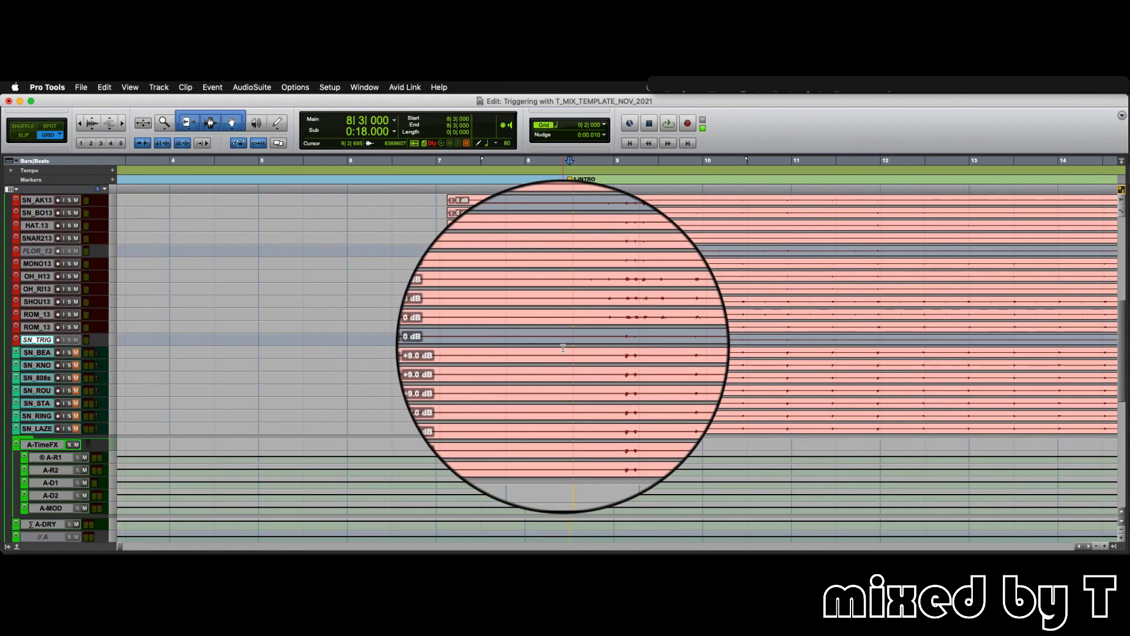
pyautogui.click(118, 334)
pyautogui.click(120, 363)
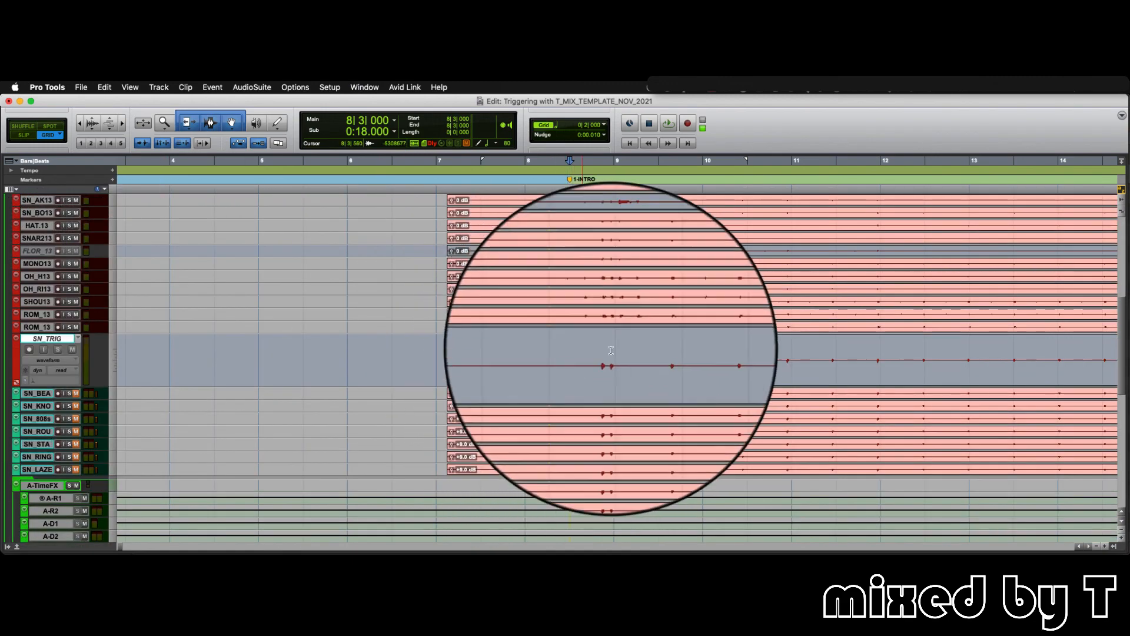
pyautogui.click(612, 347)
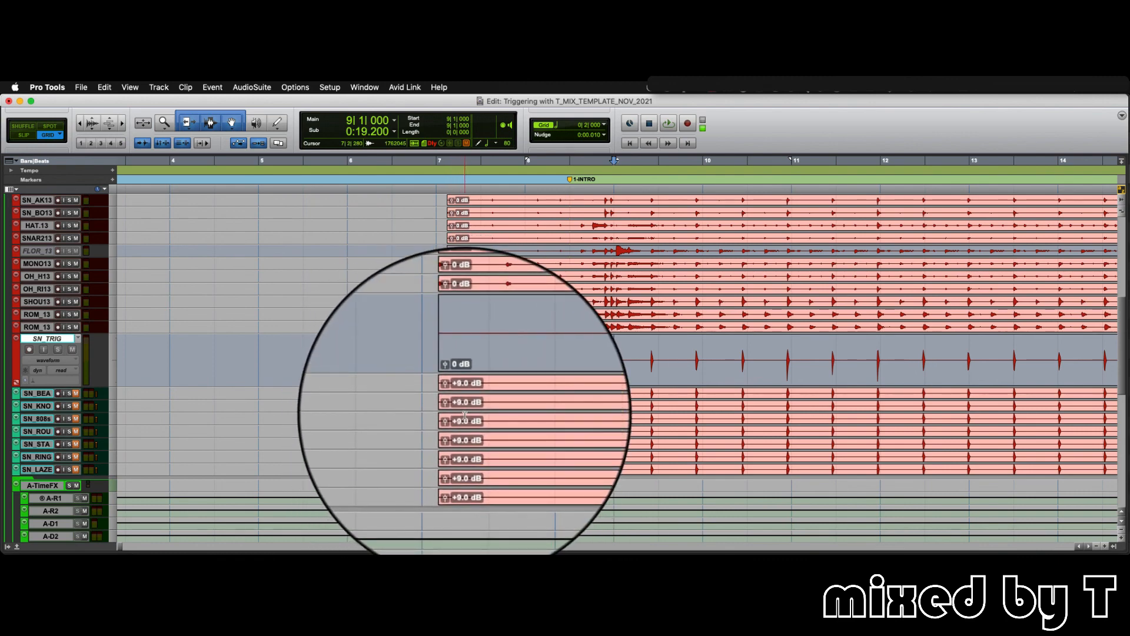
# - Return to the mixer with narrow channel strips and unmute the SN_BE snare trigger channel during playback
pyautogui.press('super+equal')
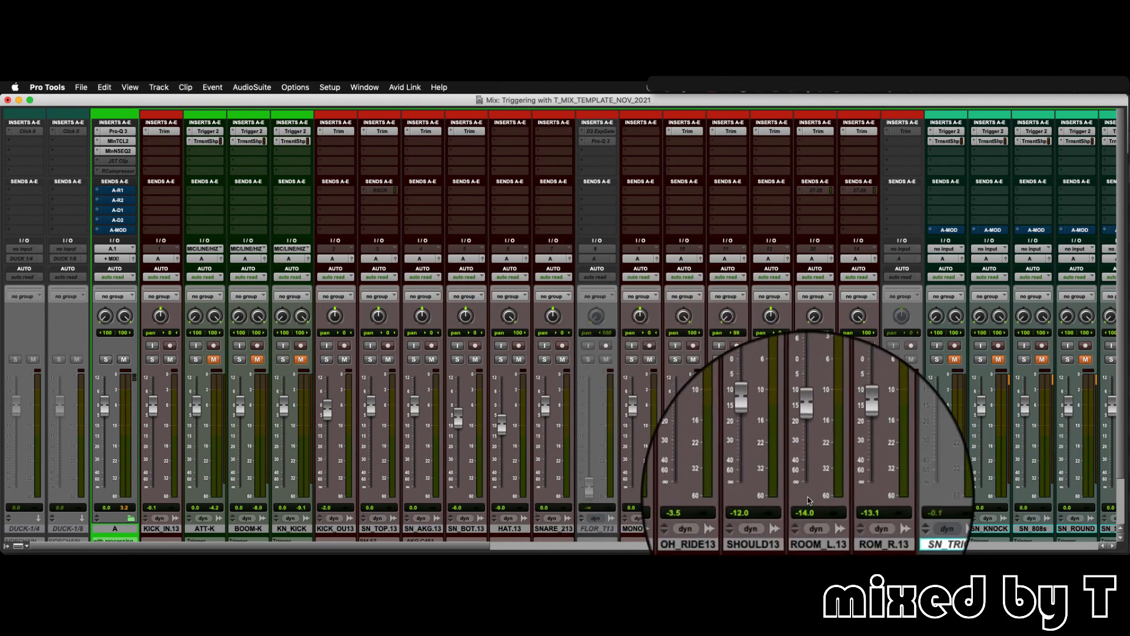
pyautogui.press('super+alt+m')
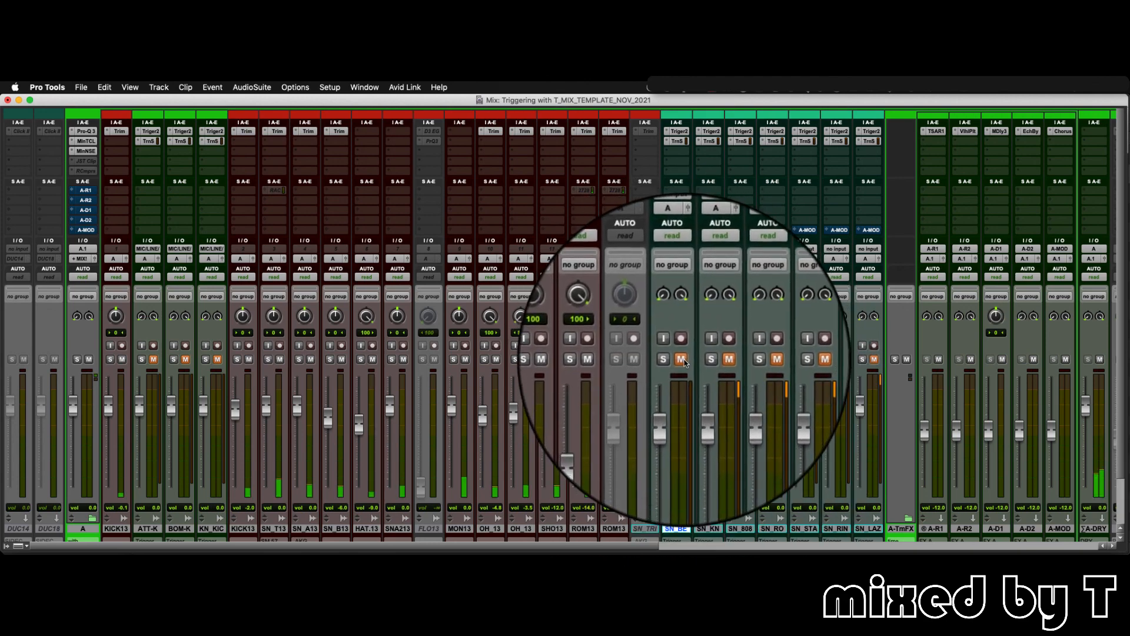
pyautogui.click(683, 360)
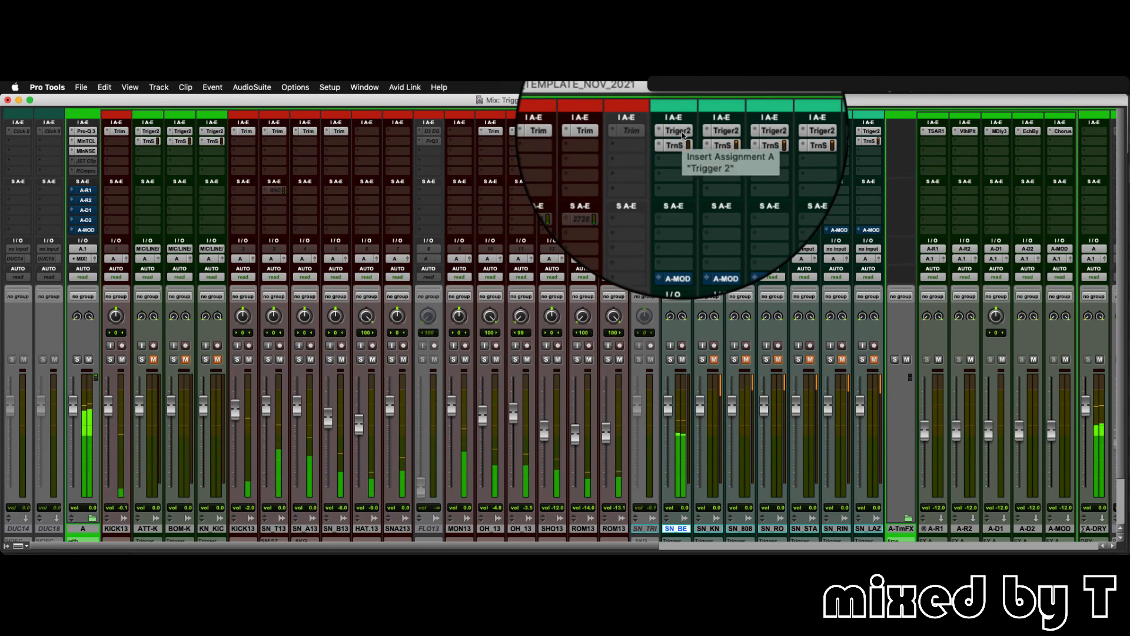
# - Audition SN_BEAUTY's ROUND_AND_PAPER, HONEST_NICE and BEAUTY_AND_THE SNARE samples in Trigger 2, leave only the last unmuted, and close the plug-in window
pyautogui.click(682, 132)
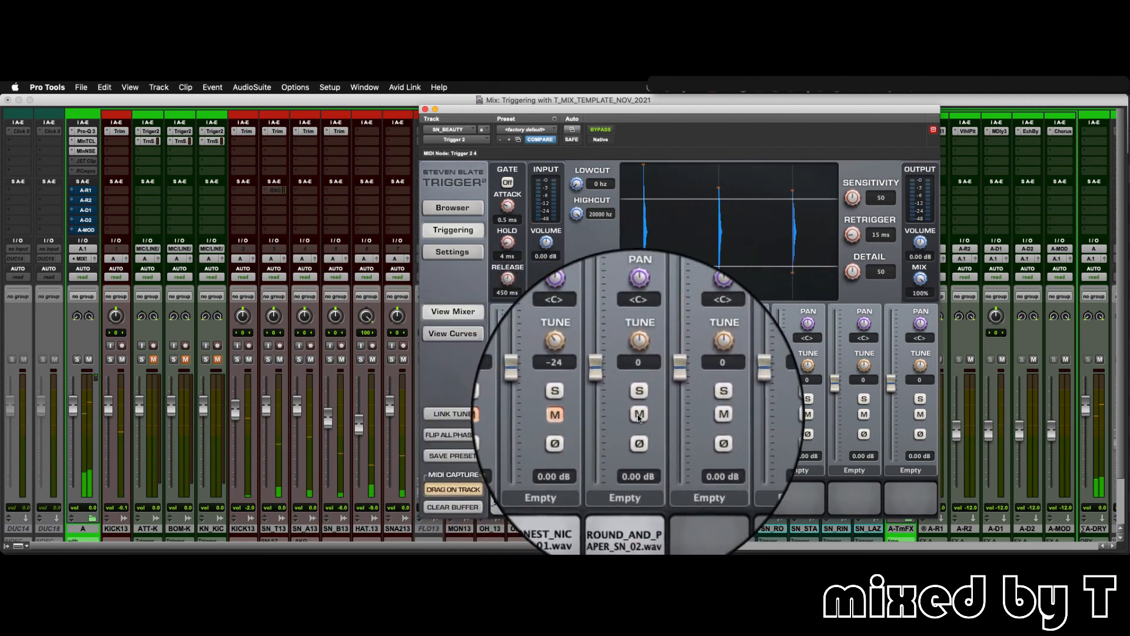
pyautogui.click(640, 415)
pyautogui.click(588, 415)
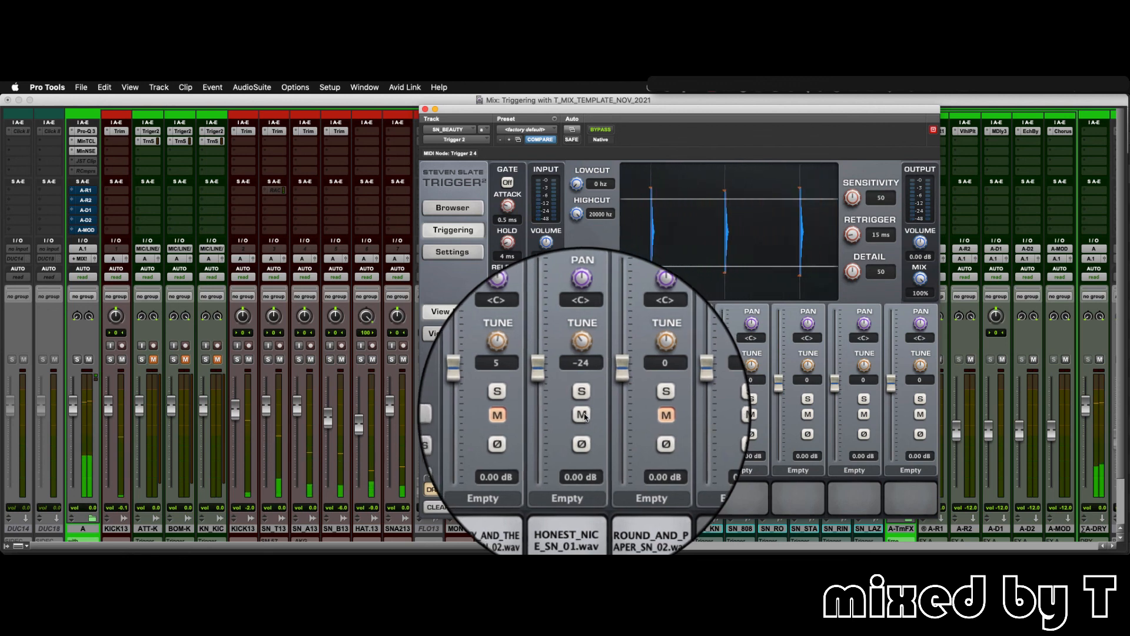
pyautogui.click(585, 416)
pyautogui.click(530, 420)
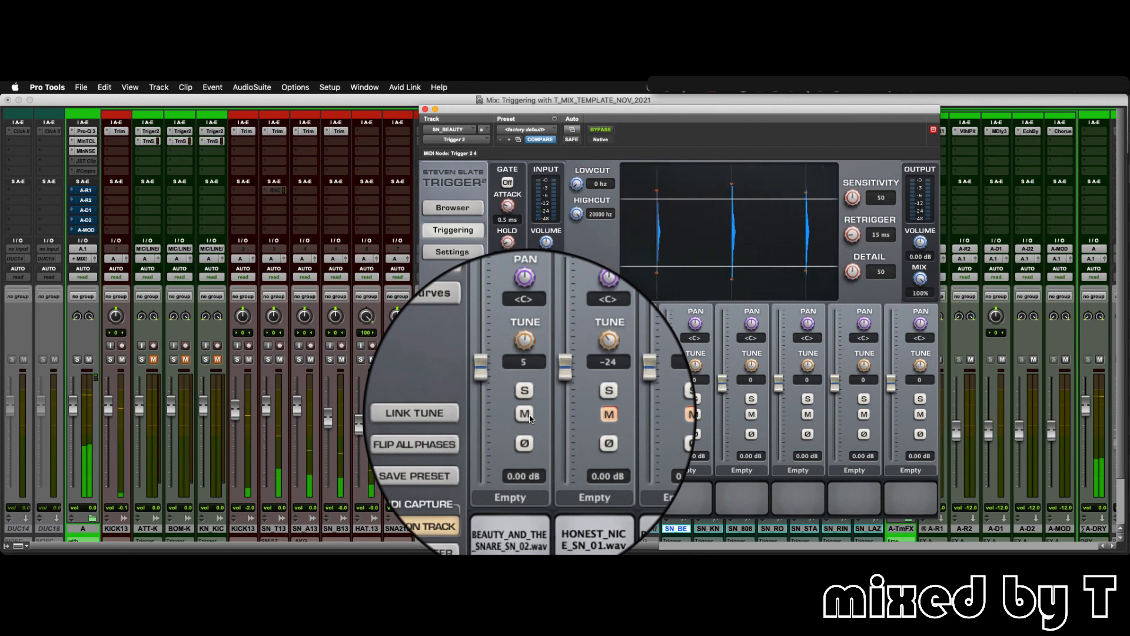
pyautogui.click(425, 109)
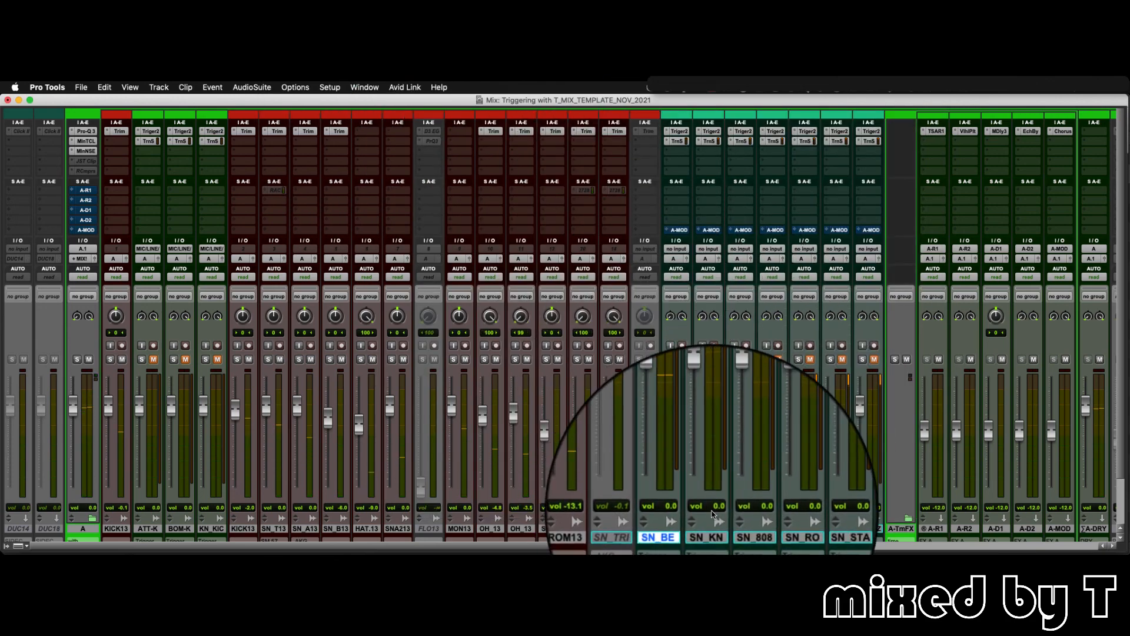
# - Check the SN_KN track's full name and comments in its naming dialog, and dismiss the dialog without renaming
pyautogui.scroll(-3, 713, 514)
pyautogui.doubleClick(707, 480)
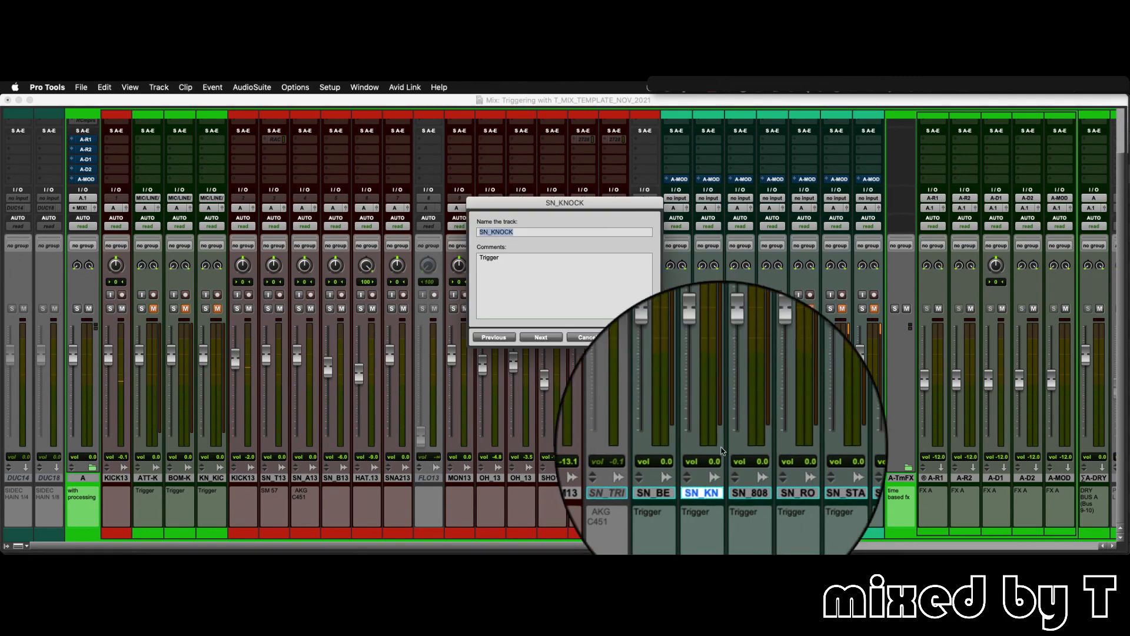
pyautogui.press('Escape')
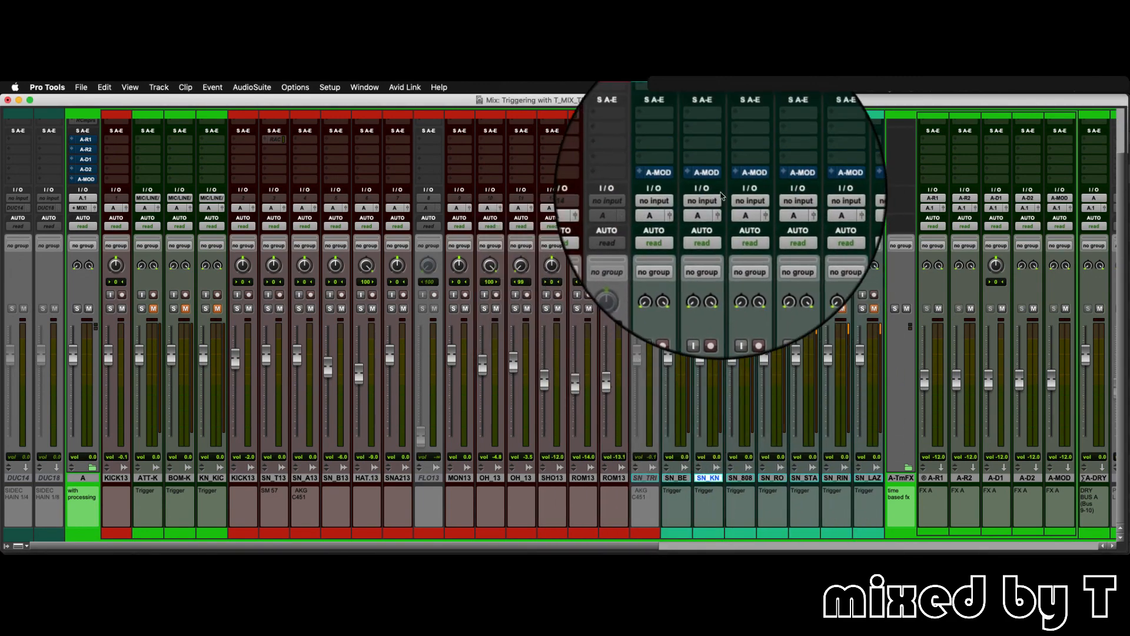
pyautogui.scroll(3, 718, 153)
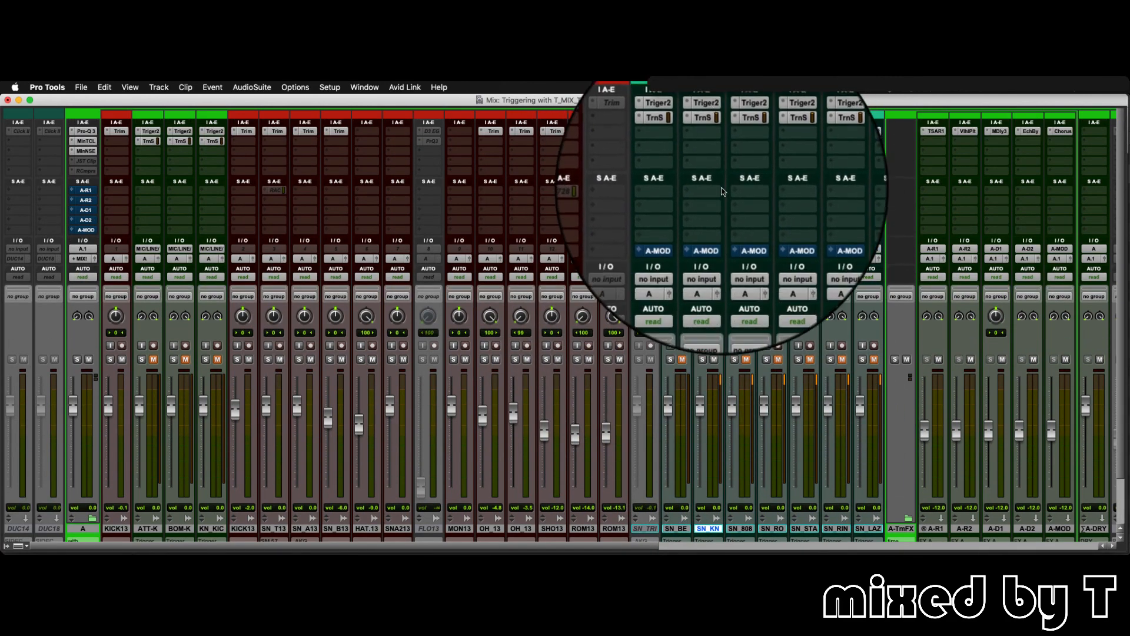
# - Open SN_KNOCK's Trigger 2 plug-in and audition the KNOCK SN_01, LUMBERJACK_SN_01 and KNOCK-KNOCK-SN_01 samples in turn
pyautogui.click(708, 131)
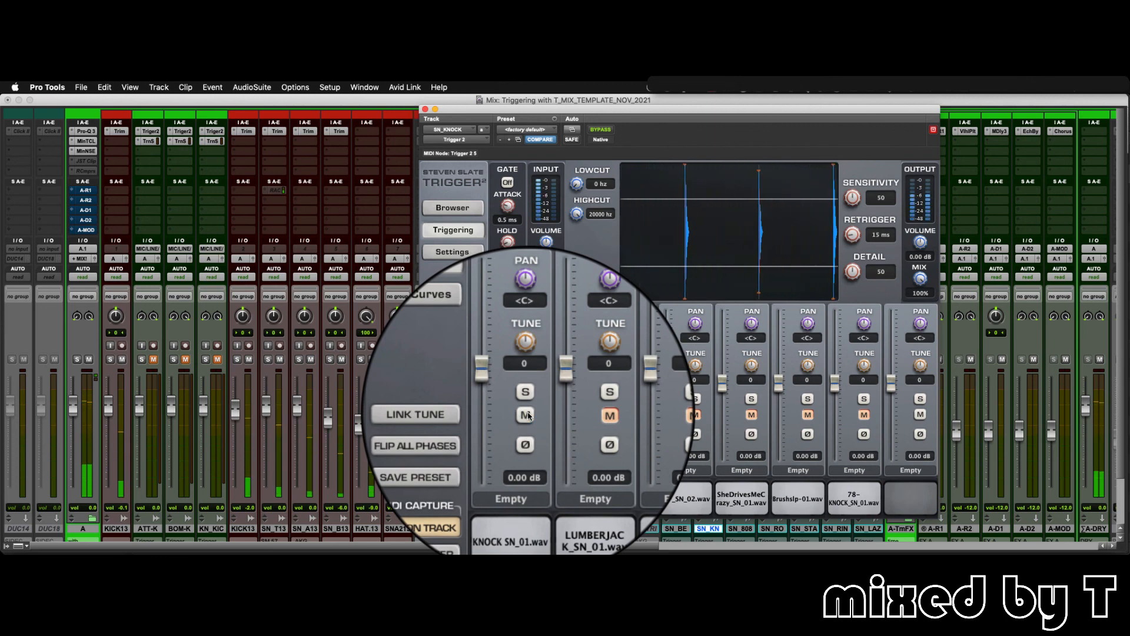
pyautogui.click(526, 415)
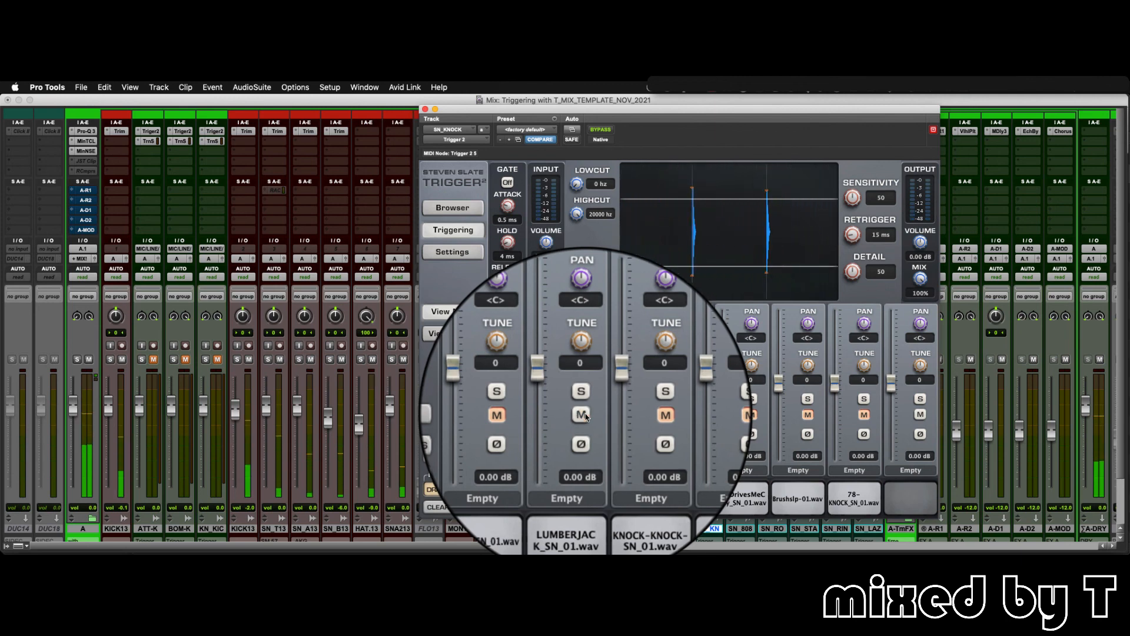
pyautogui.click(586, 416)
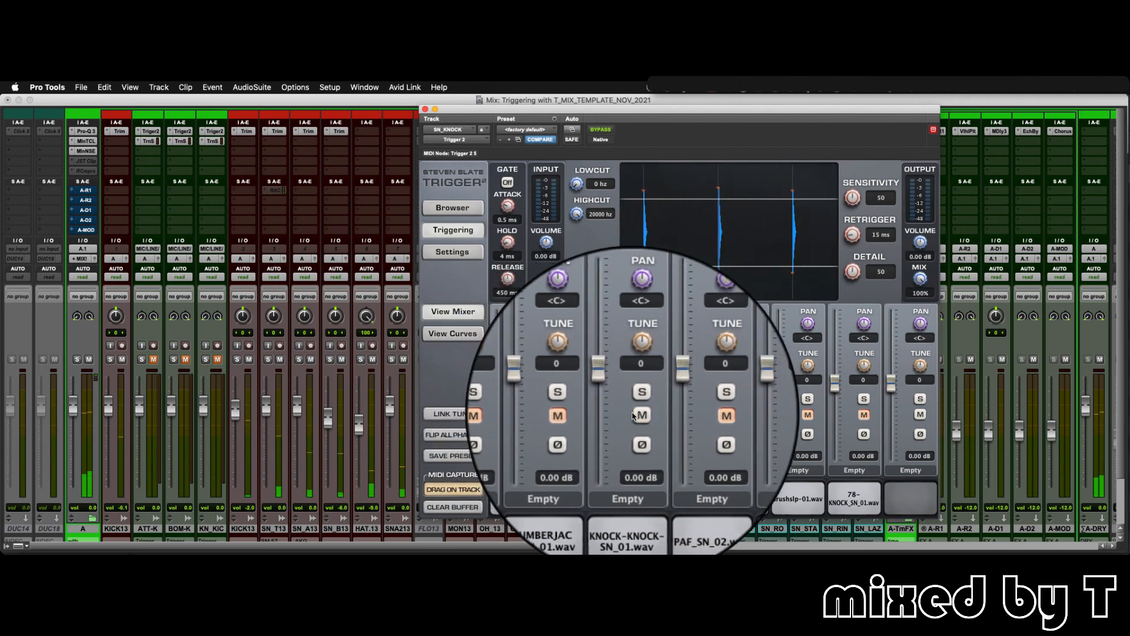
pyautogui.click(636, 415)
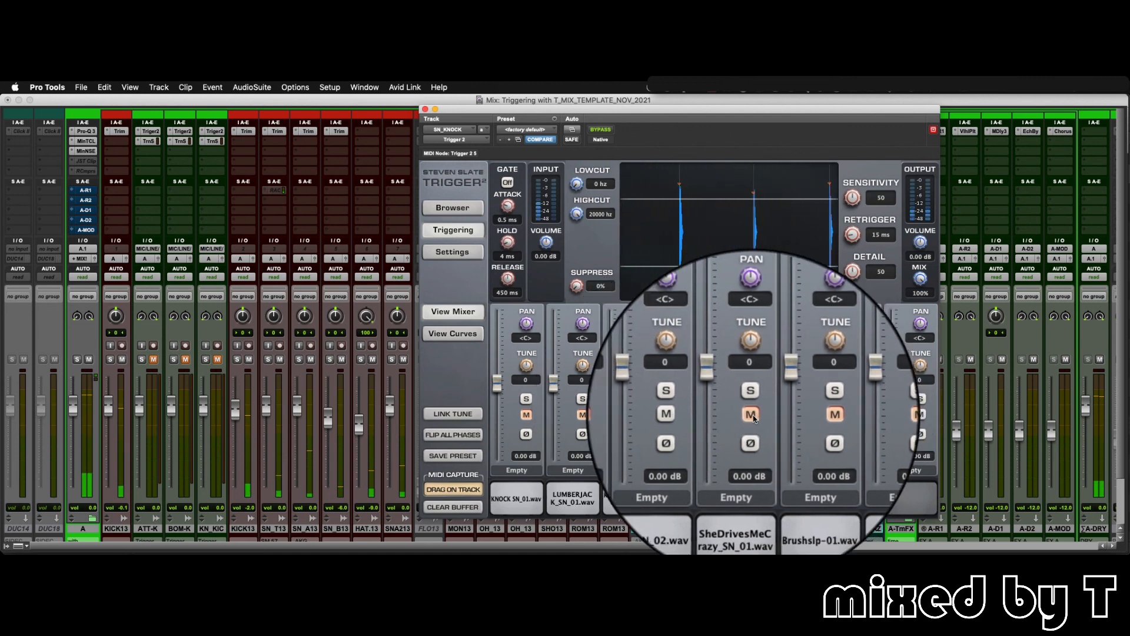
# - Audition SN_KNOCK's PAF_SN_02, SheDrivesMeCrazy_SN_01, Brushslp-01 and 78-KNOCK_SN_01 samples one at a time
pyautogui.click(699, 416)
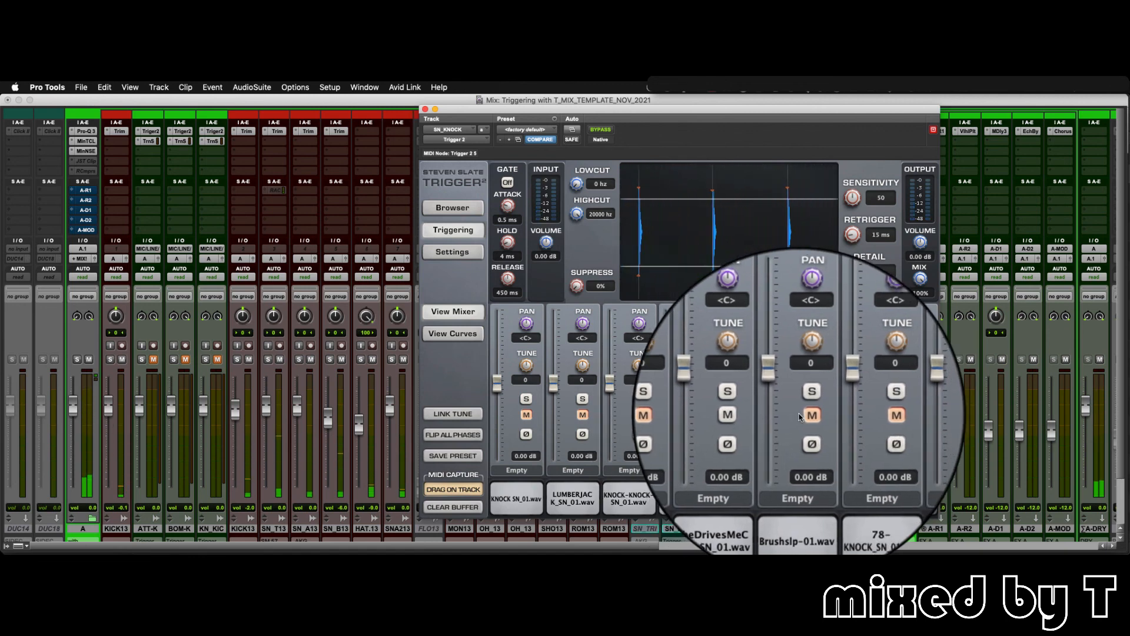
pyautogui.click(756, 415)
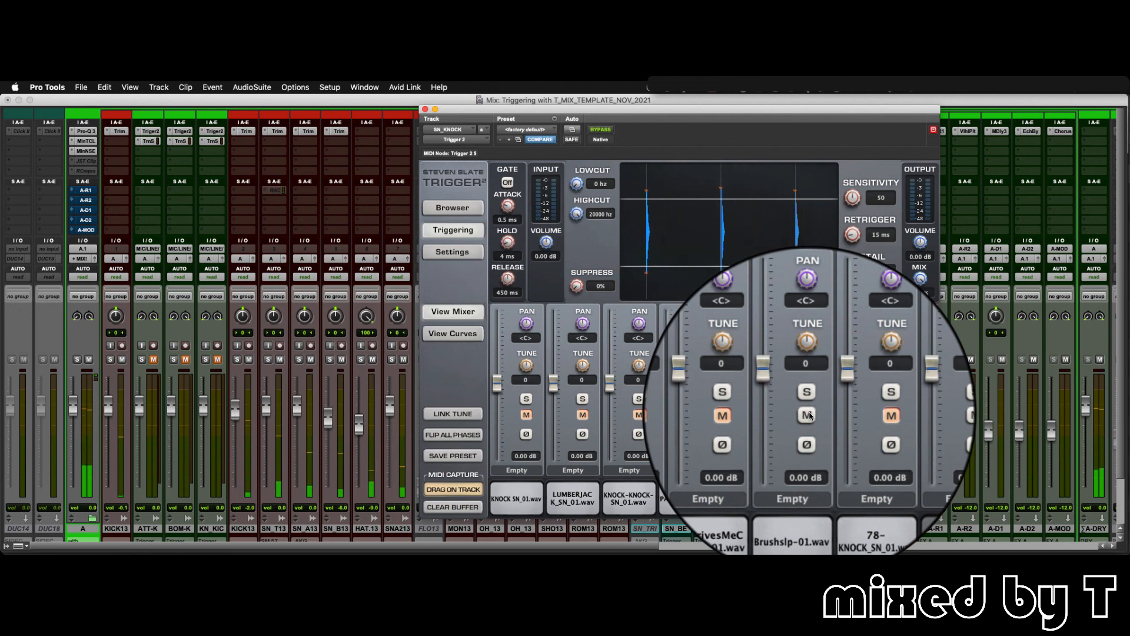
pyautogui.click(865, 416)
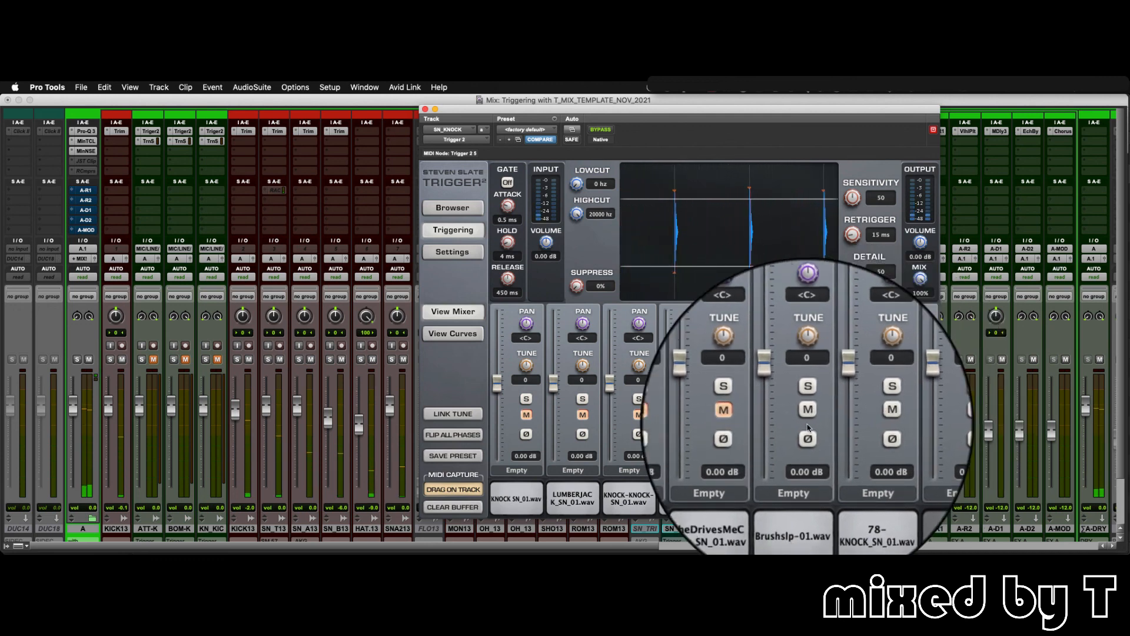
pyautogui.click(808, 414)
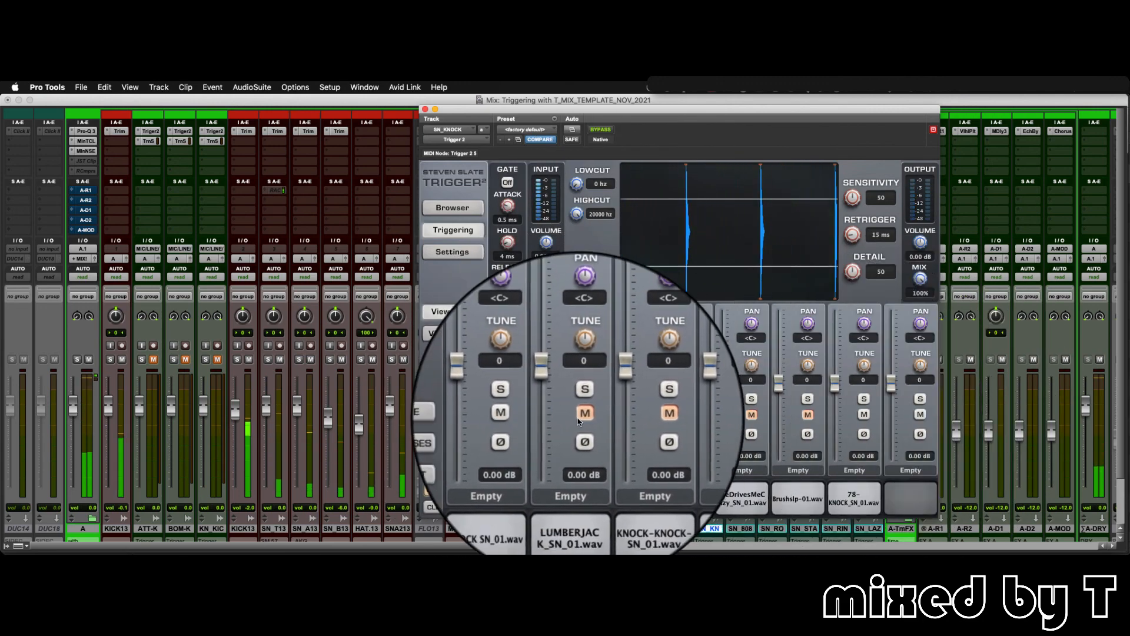
# - Unmute the remaining SN_KNOCK samples alongside KNOCK SN_01 to hear all seven layered together
pyautogui.click(583, 414)
pyautogui.click(639, 414)
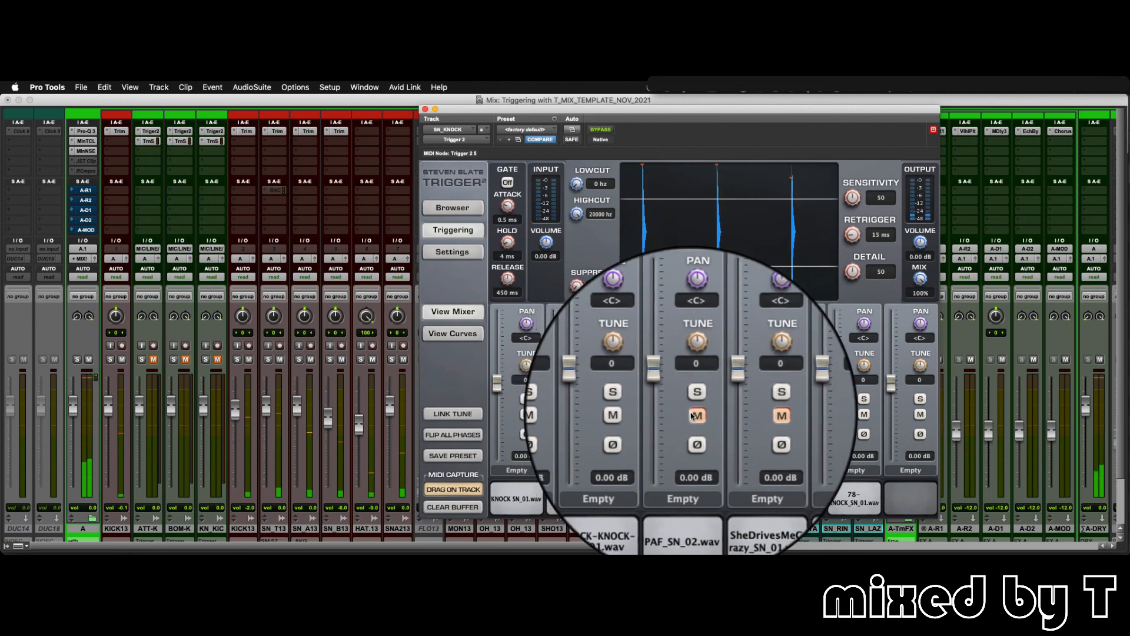
pyautogui.click(696, 415)
pyautogui.click(752, 414)
pyautogui.click(809, 414)
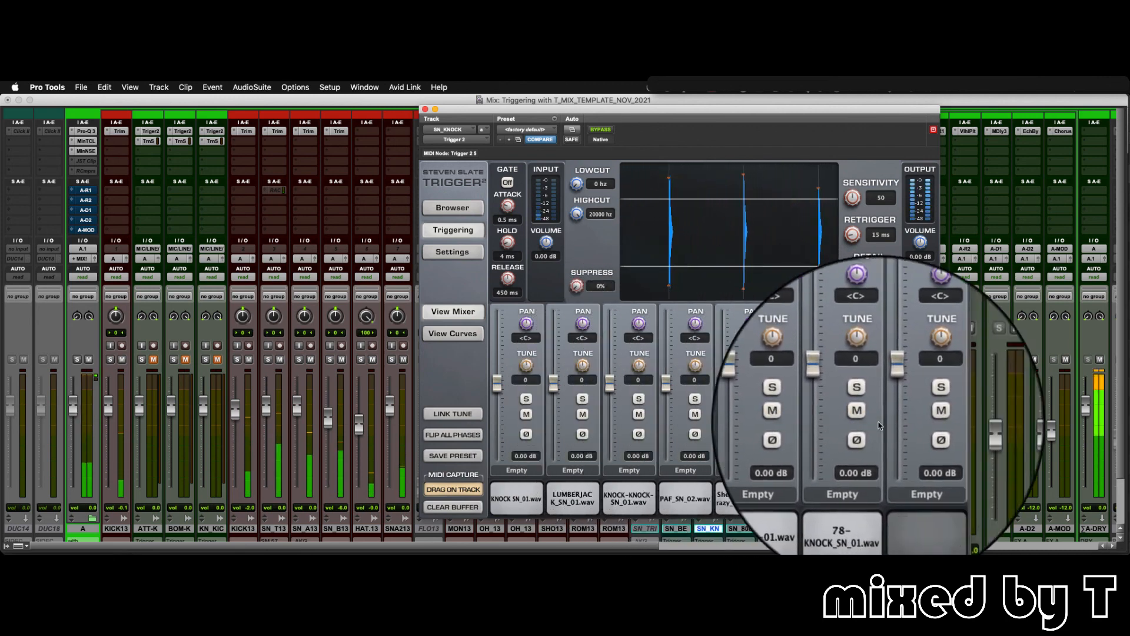
# - Mute all SN_KNOCK samples except KNOCK SN_01
pyautogui.click(865, 415)
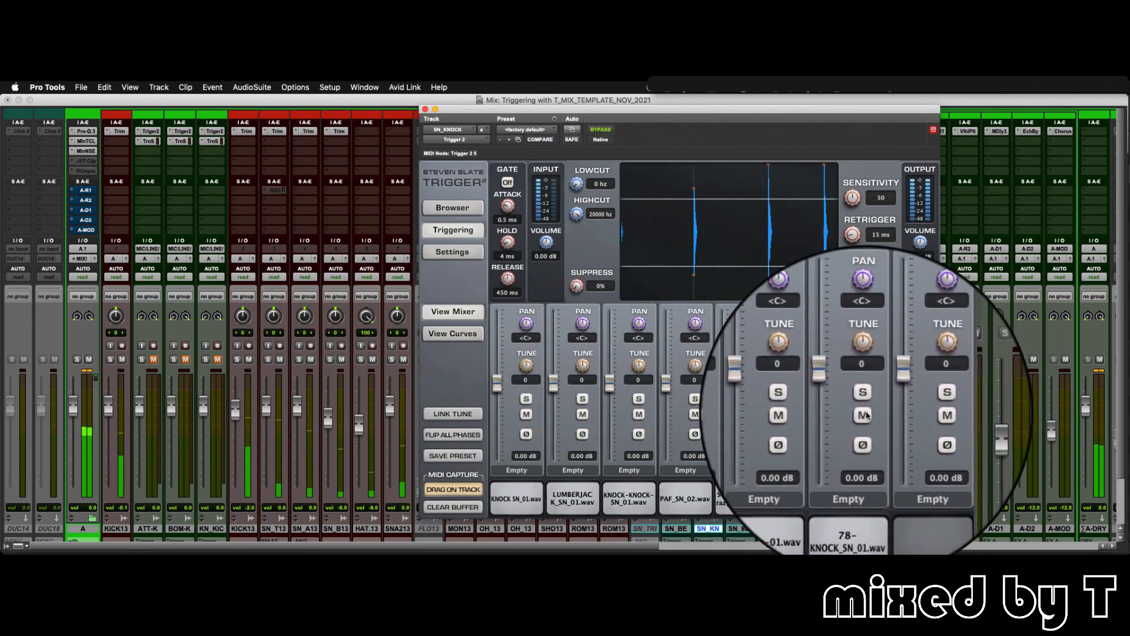
pyautogui.click(806, 415)
pyautogui.click(695, 415)
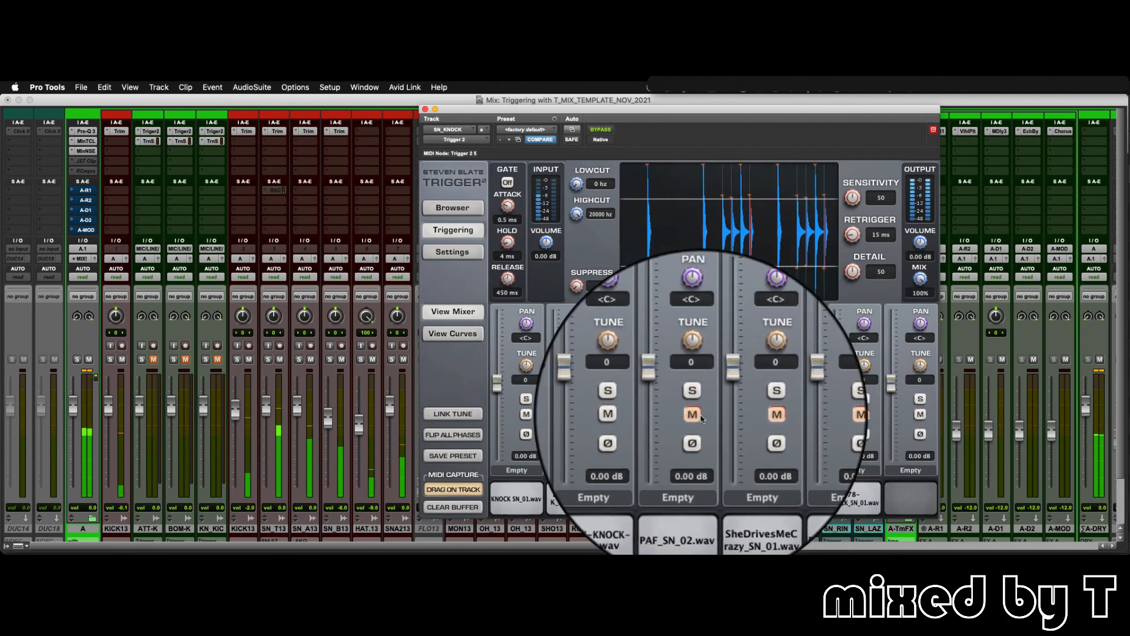
pyautogui.click(637, 415)
pyautogui.click(584, 418)
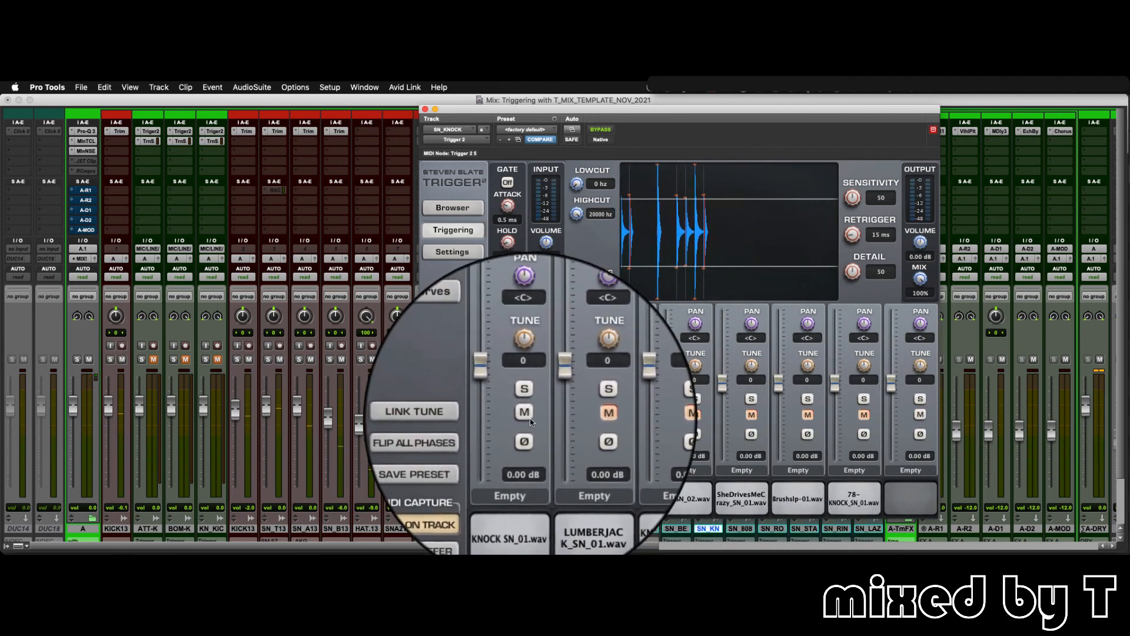
# - Compare the sound with and without KNOCK SN_01, leaving it unmuted, close the plug-in window, and mute the SN_KN track
pyautogui.click(529, 419)
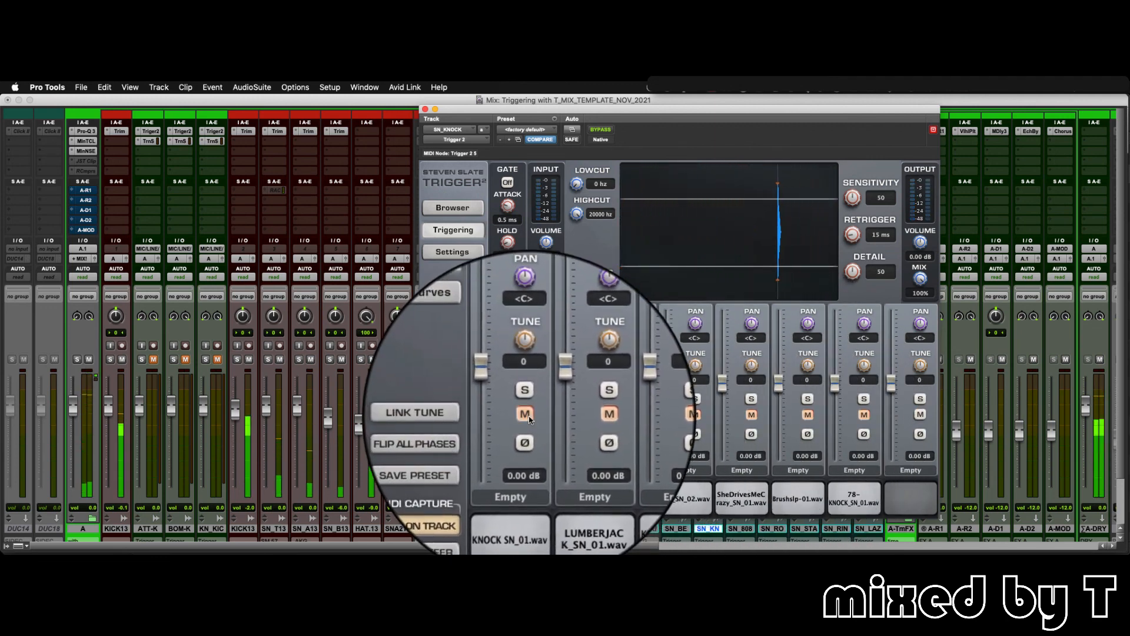
pyautogui.click(527, 416)
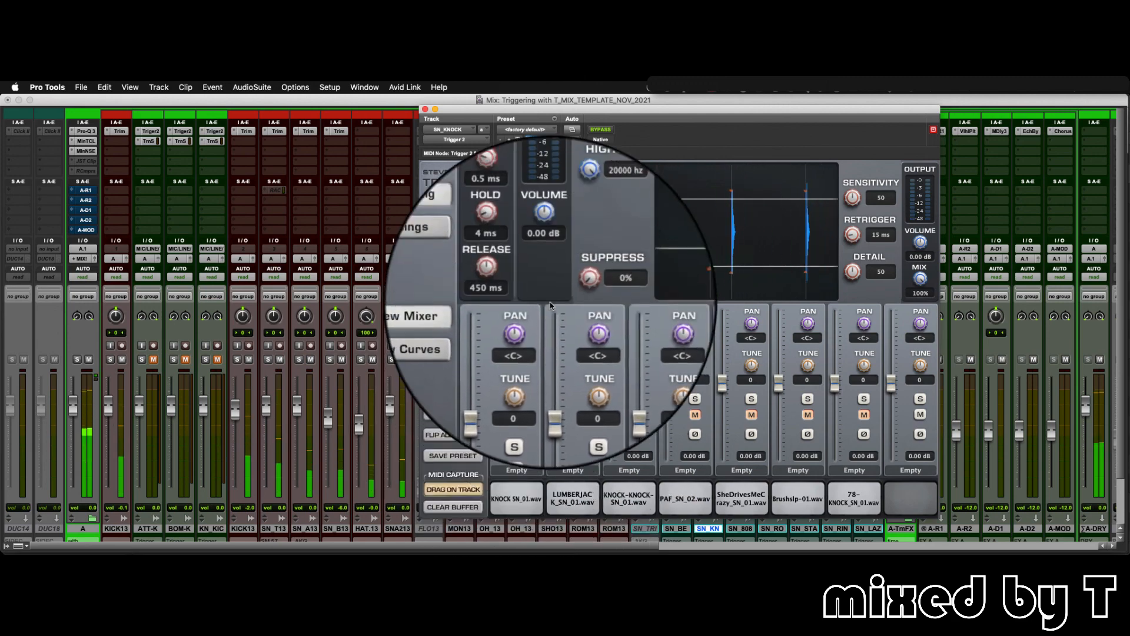
pyautogui.click(415, 96)
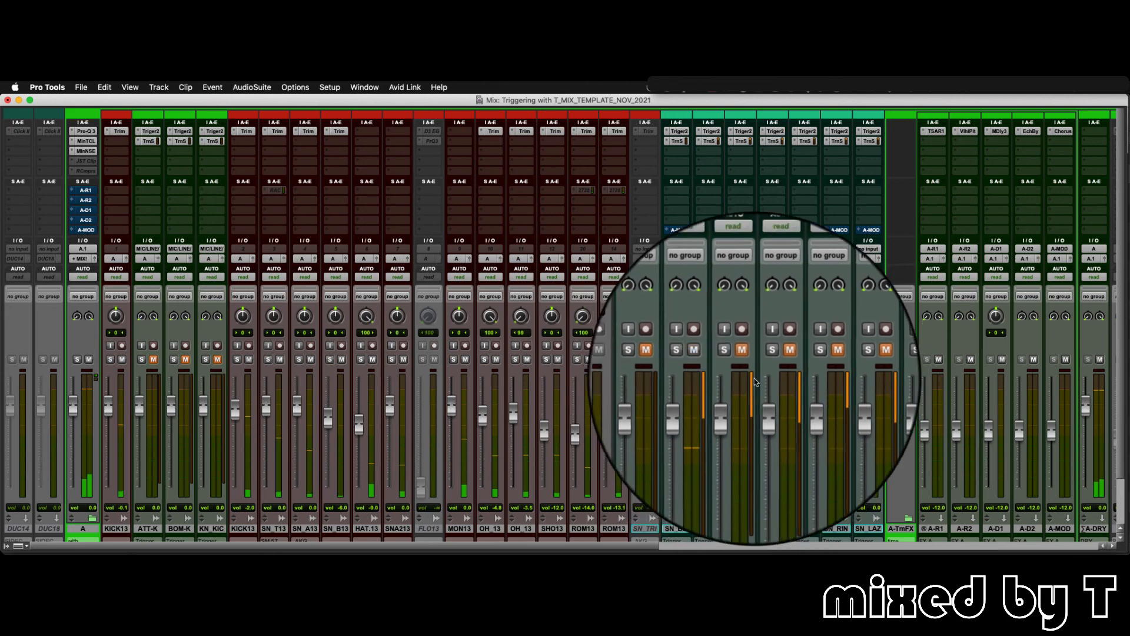
pyautogui.click(720, 362)
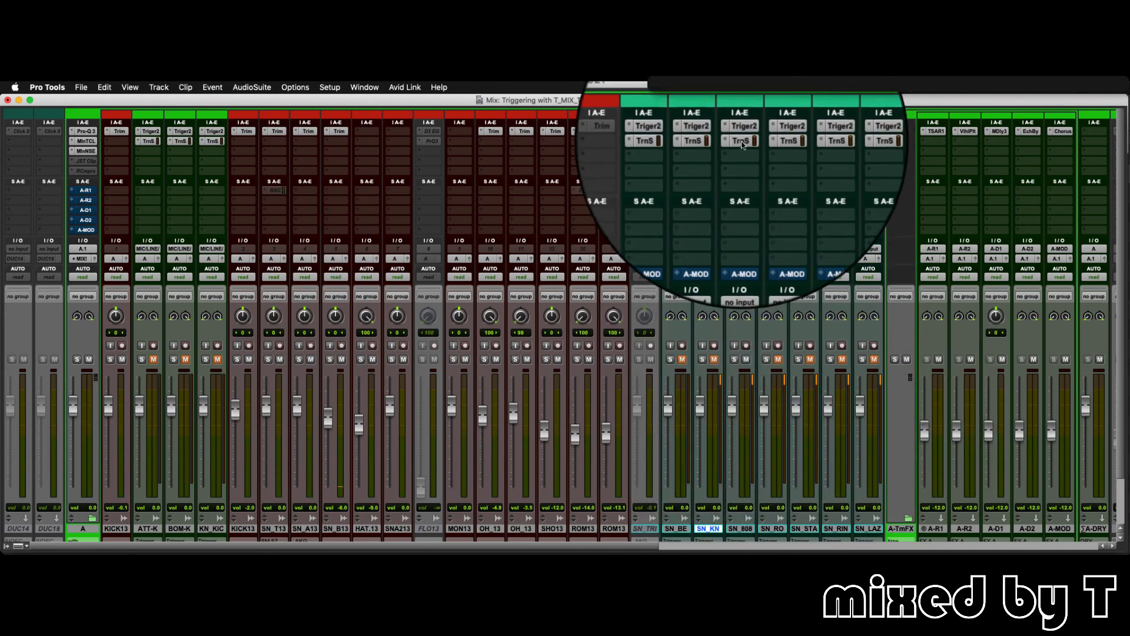
# - Open SN_808s' Trigger 2 plug-in and audition the 808_SN_02, 808_SHORT_SN_01, 808_PEAKY_SN_01 and ELEC PAPER SN_01 samples in turn
pyautogui.click(742, 135)
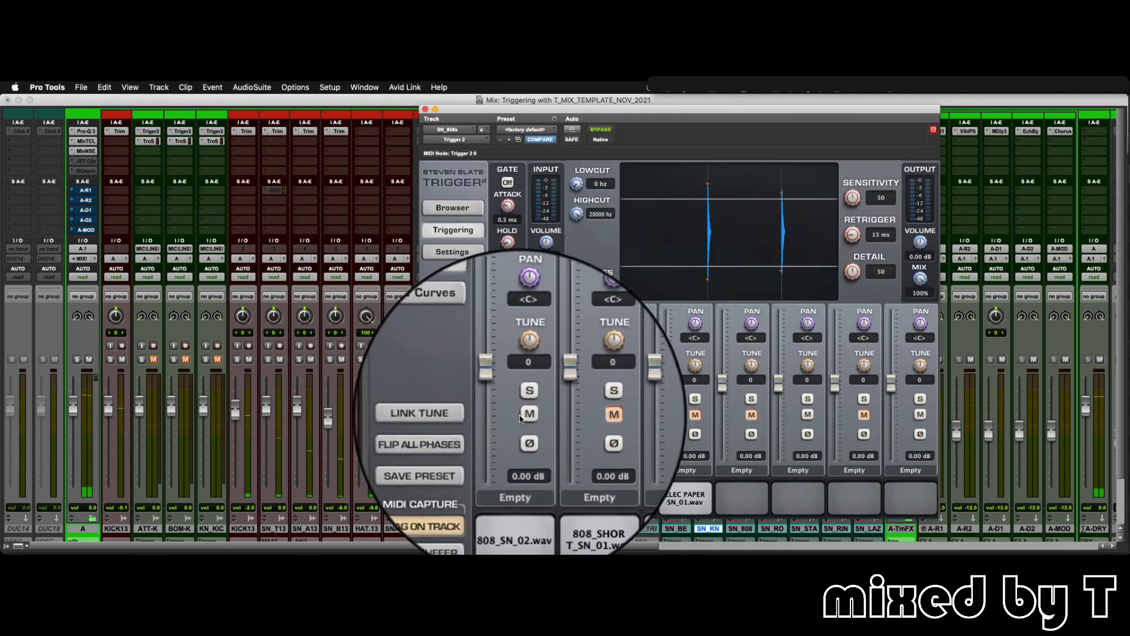
pyautogui.click(524, 416)
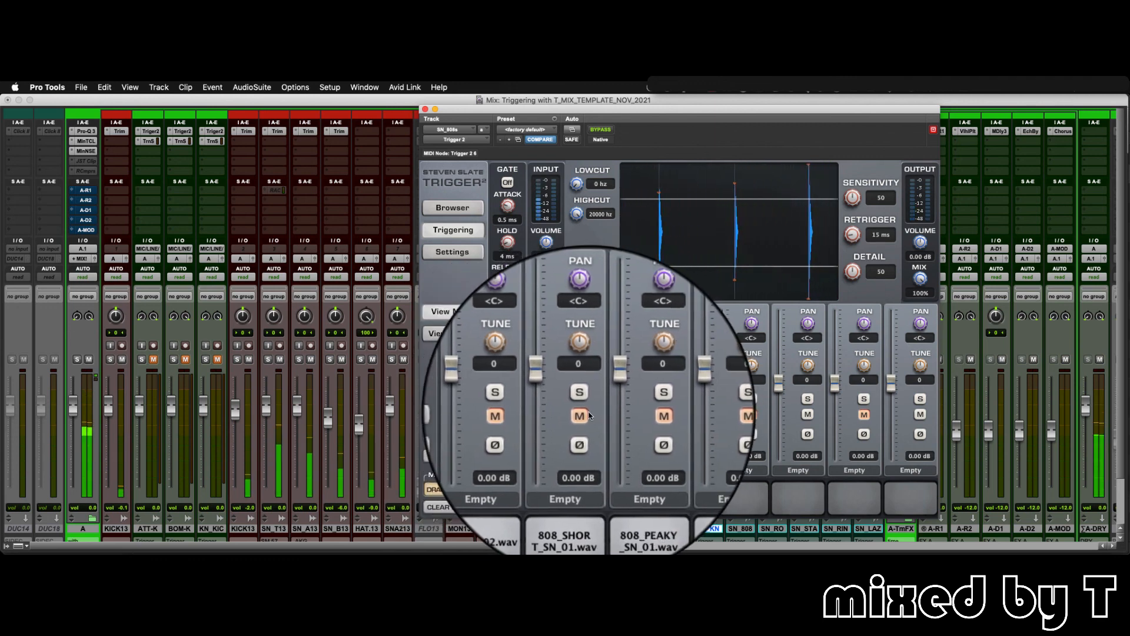
pyautogui.click(586, 416)
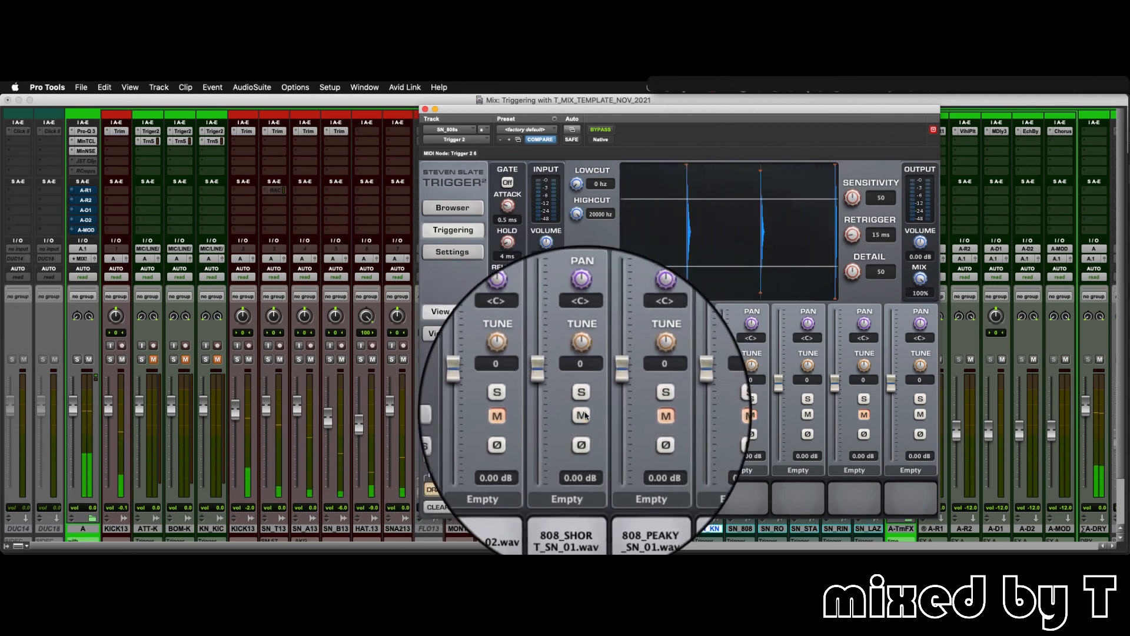
pyautogui.click(586, 416)
pyautogui.click(640, 416)
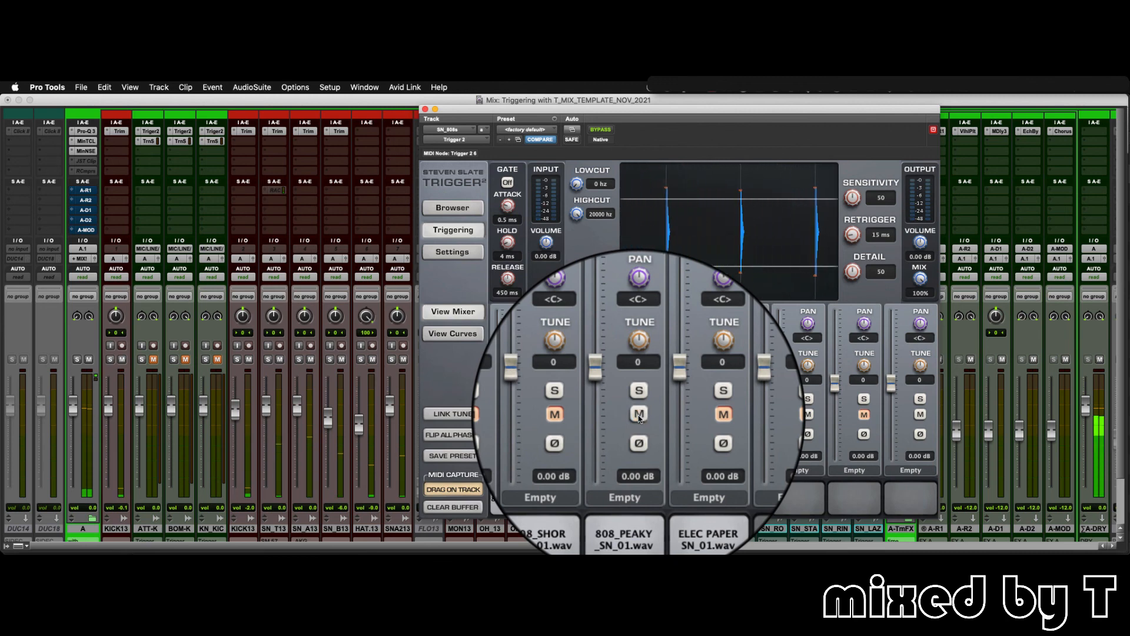
pyautogui.click(640, 416)
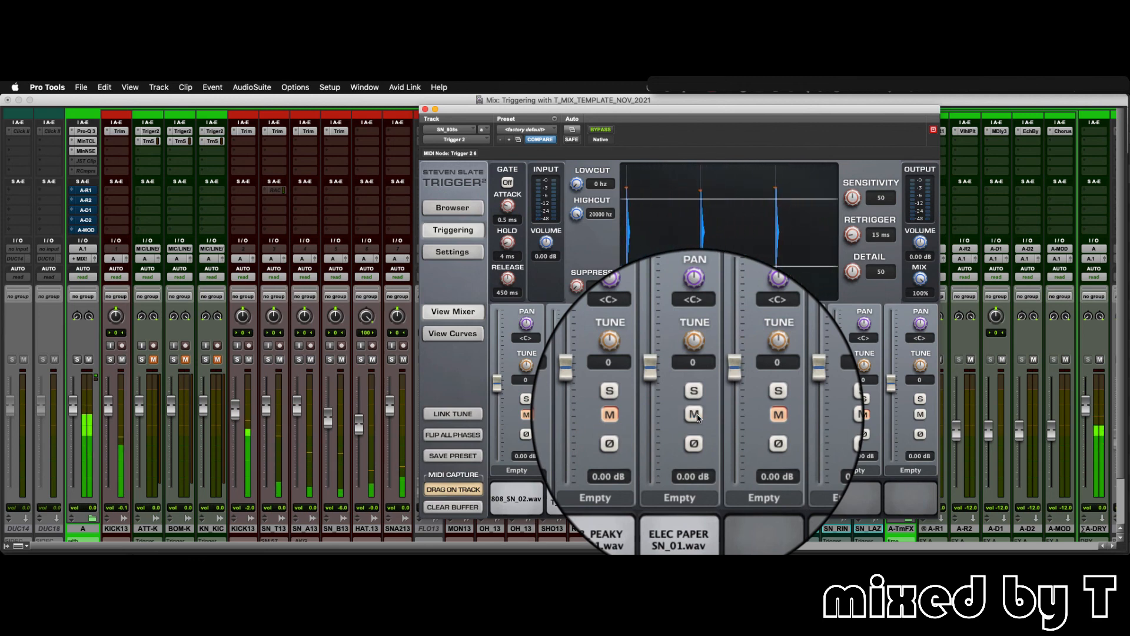
pyautogui.click(698, 415)
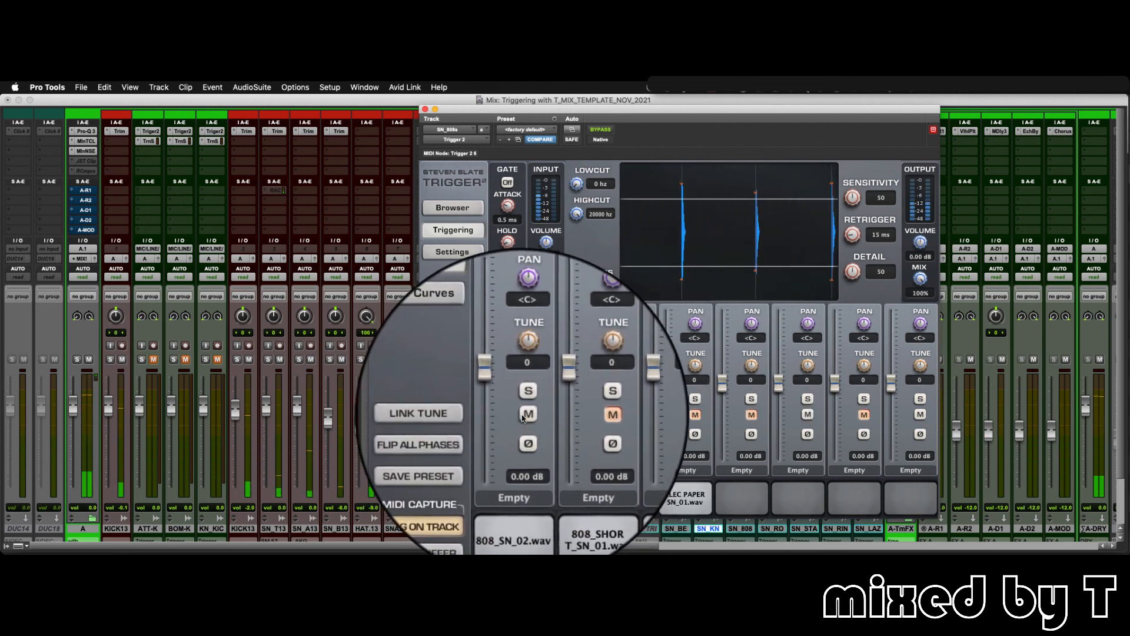
# - Try 808_SN_02 tuned down to -100, reset its tuning to 0, and close the plug-in window
pyautogui.moveTo(524, 371); pyautogui.dragTo(519, 444)
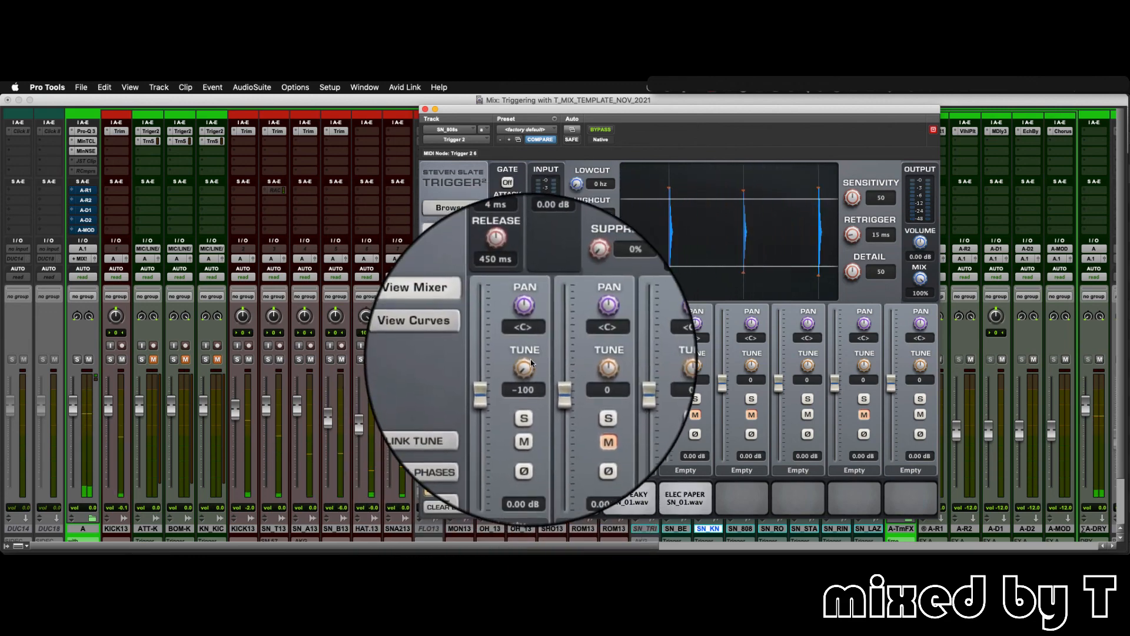
pyautogui.keyDown('alt'); pyautogui.click(531, 360); pyautogui.keyUp('alt')
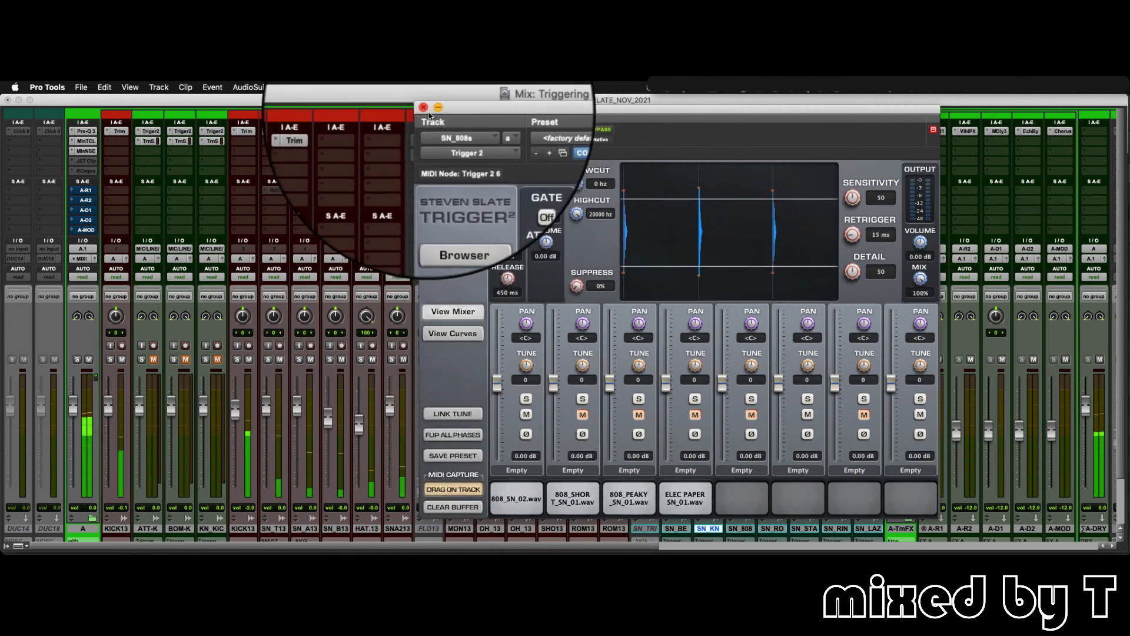
pyautogui.click(424, 107)
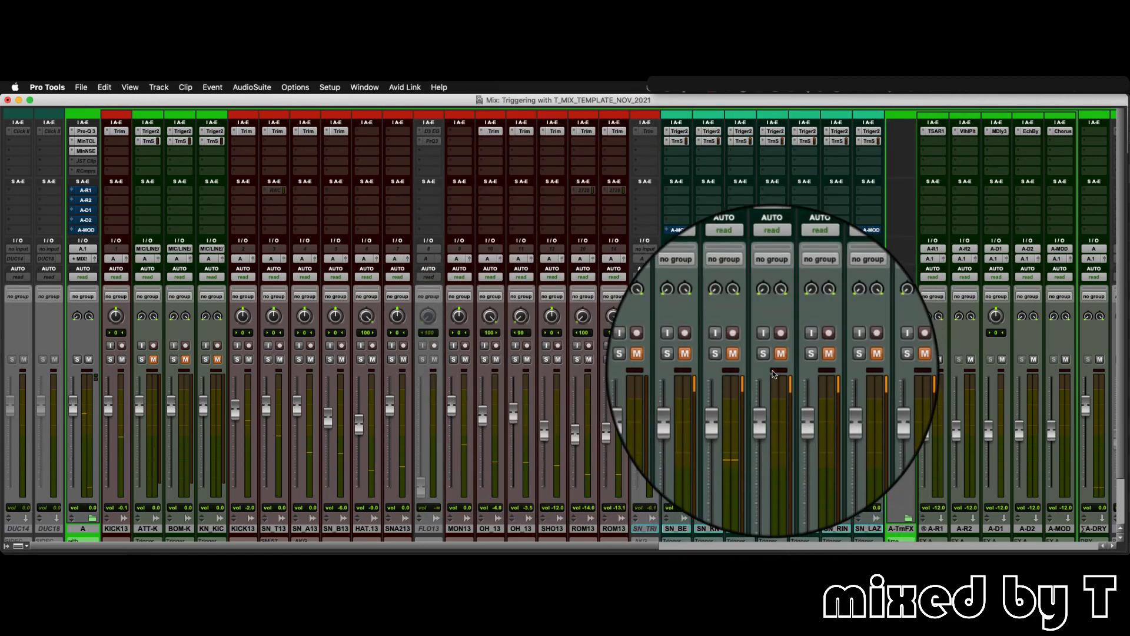
# - Open SN_ROUND's Trigger 2 plug-in and audition the BLACK_BEAUTY_SN_01-01, HONEST 2 SN_01, HONEST 3 SN_01 and HONEST SN_02 samples
pyautogui.click(776, 131)
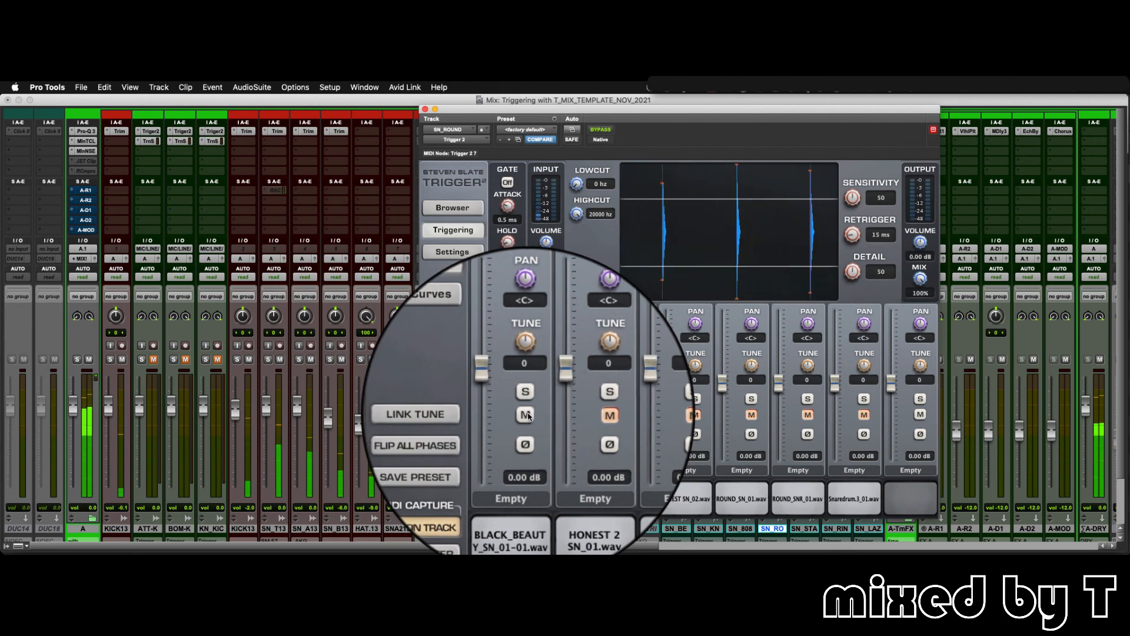
pyautogui.click(580, 416)
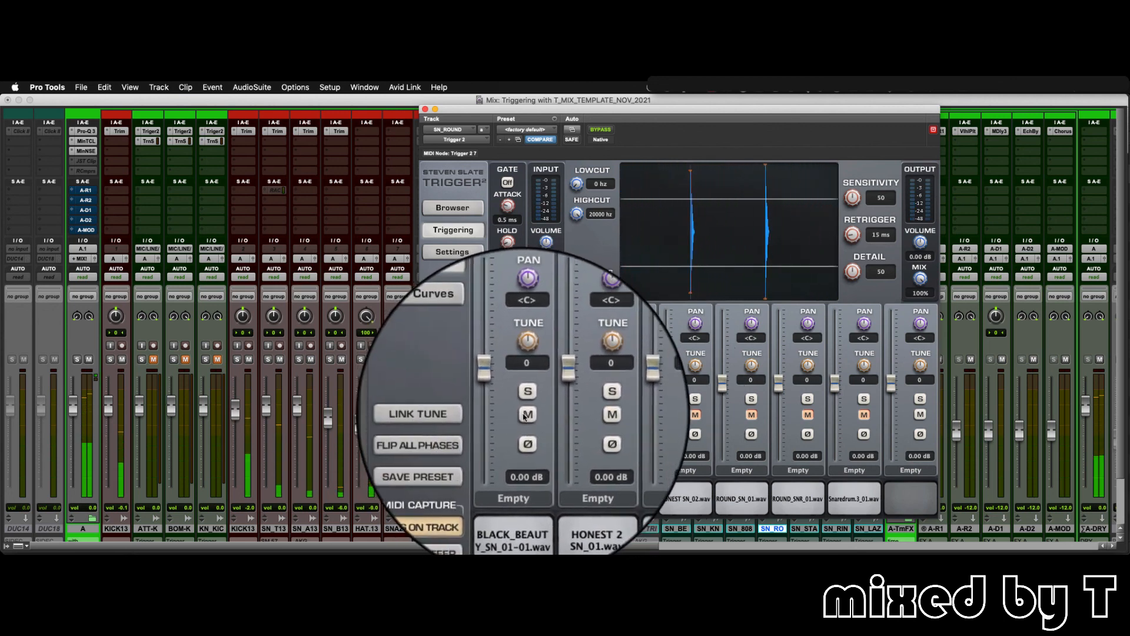
pyautogui.click(525, 416)
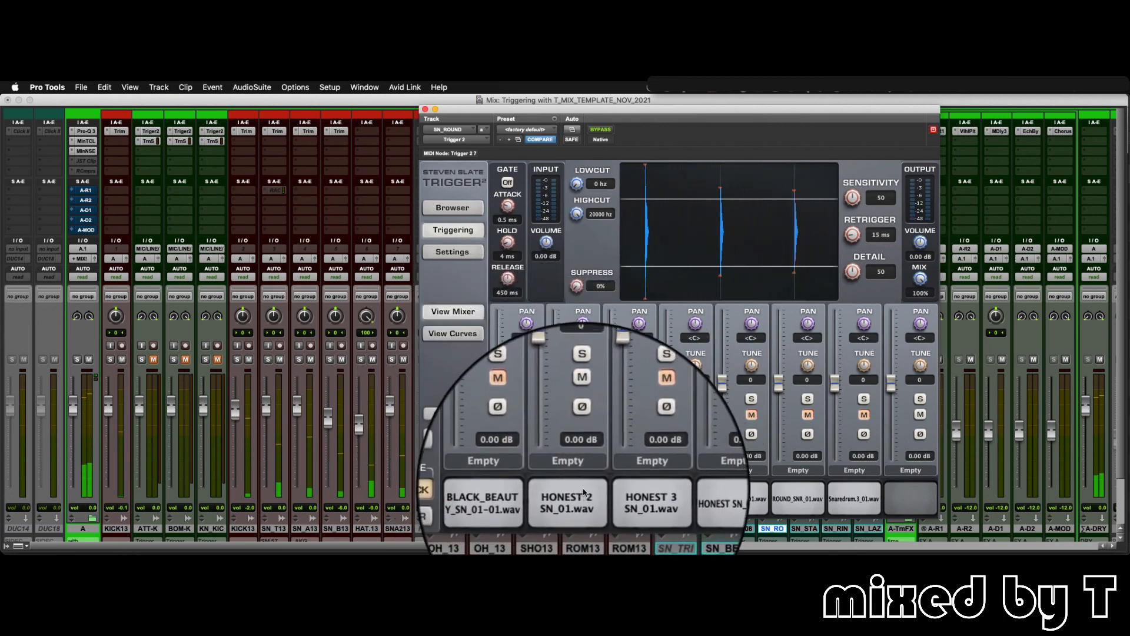
pyautogui.click(583, 415)
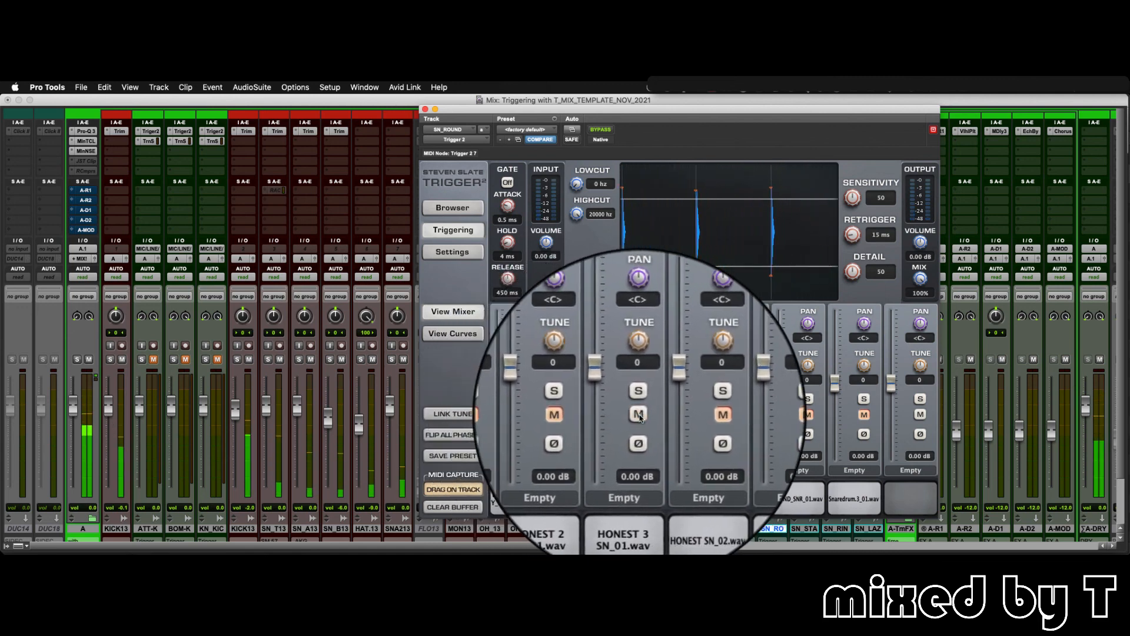
pyautogui.click(639, 415)
pyautogui.click(696, 416)
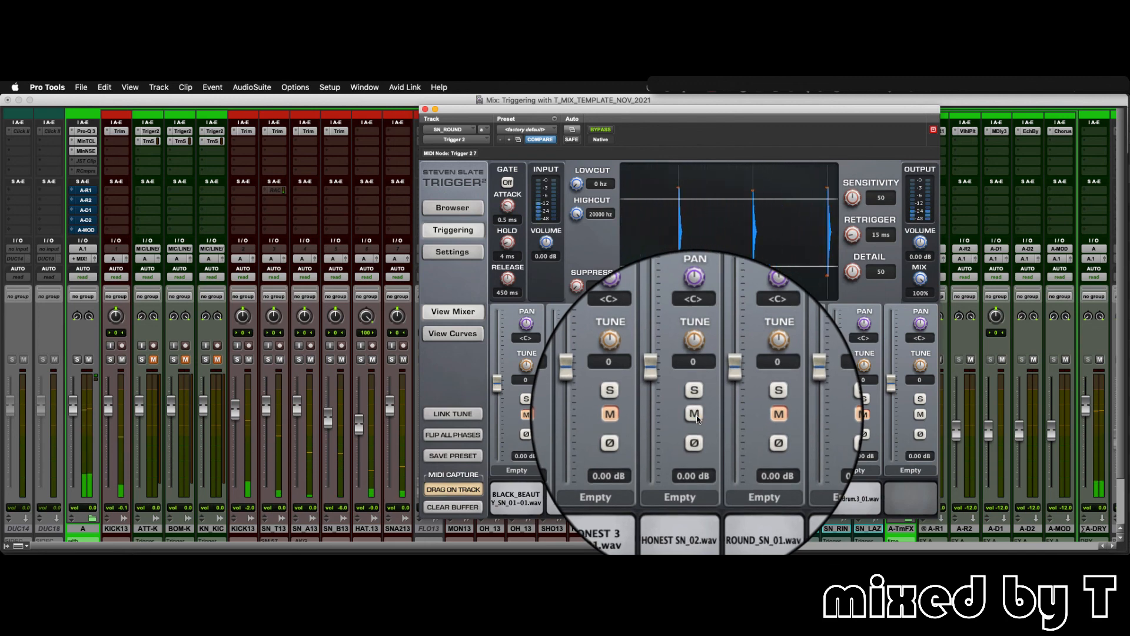
# - Audition SN_ROUND's ROUND_SN_01, ROUND_SNR_01 and Snaredrum.3_01 samples one at a time, and close the plug-in window
pyautogui.click(696, 417)
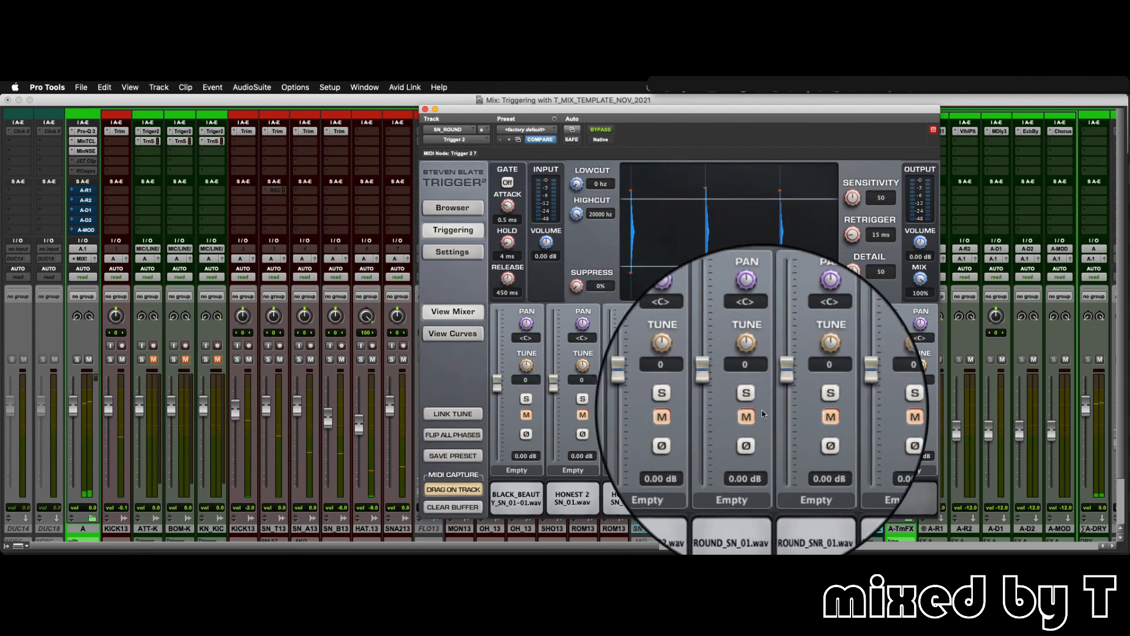
pyautogui.click(754, 416)
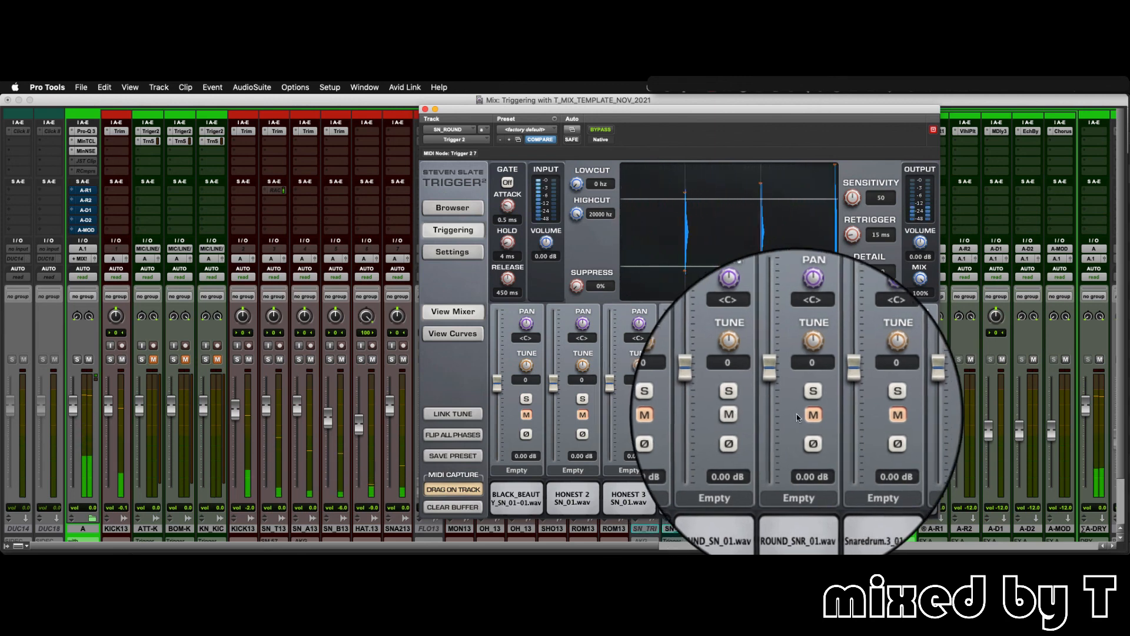
pyautogui.click(834, 416)
pyautogui.click(753, 416)
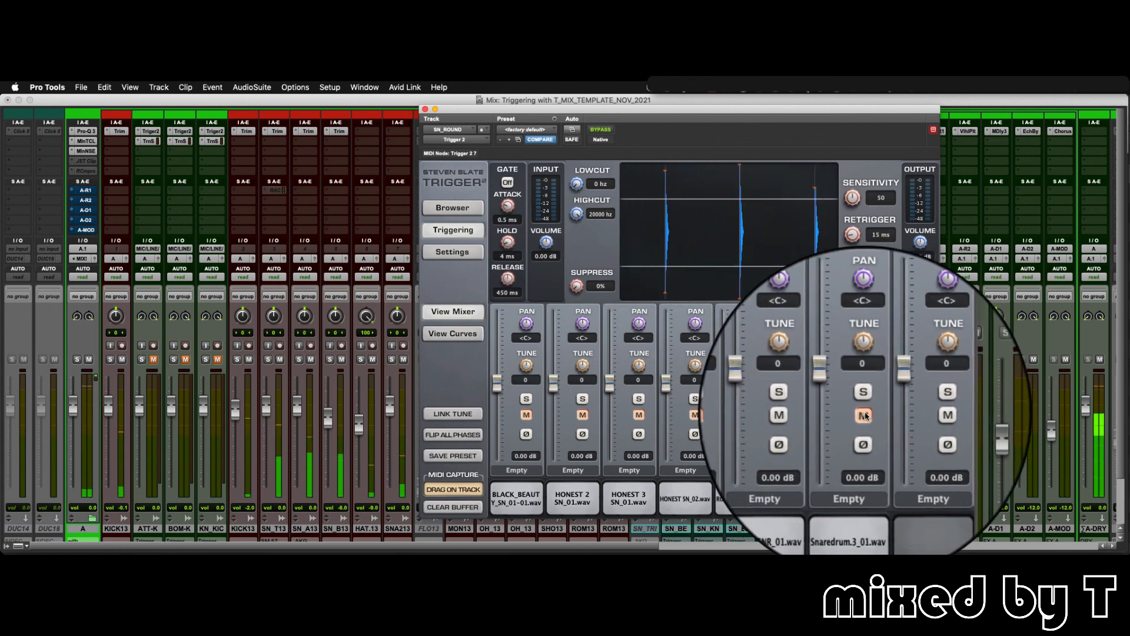
pyautogui.click(865, 417)
pyautogui.click(808, 416)
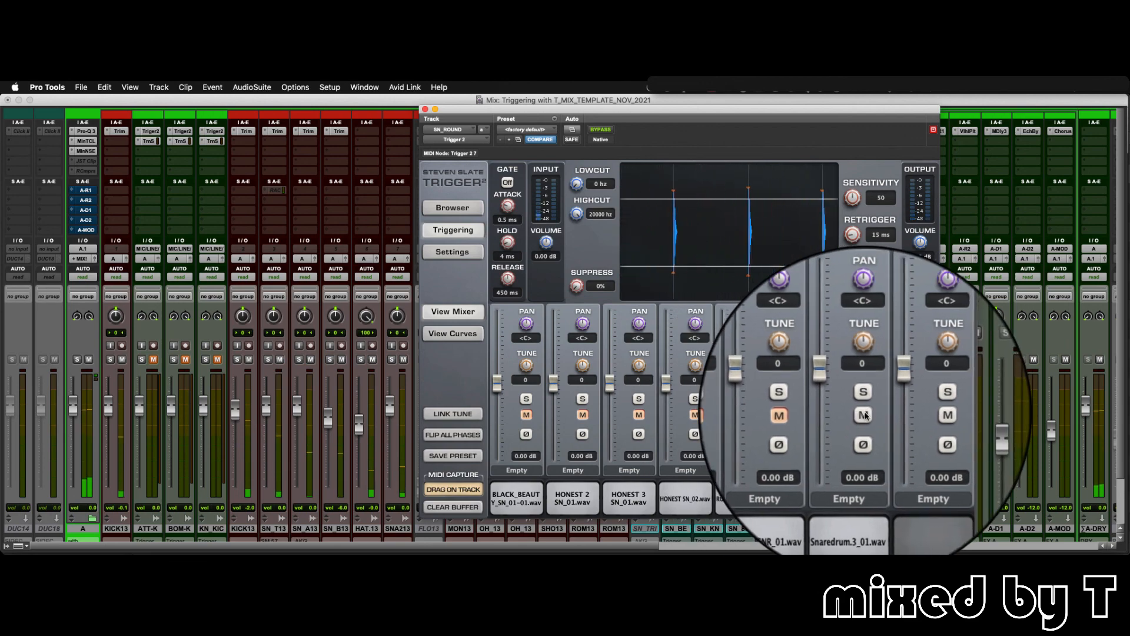
pyautogui.click(424, 109)
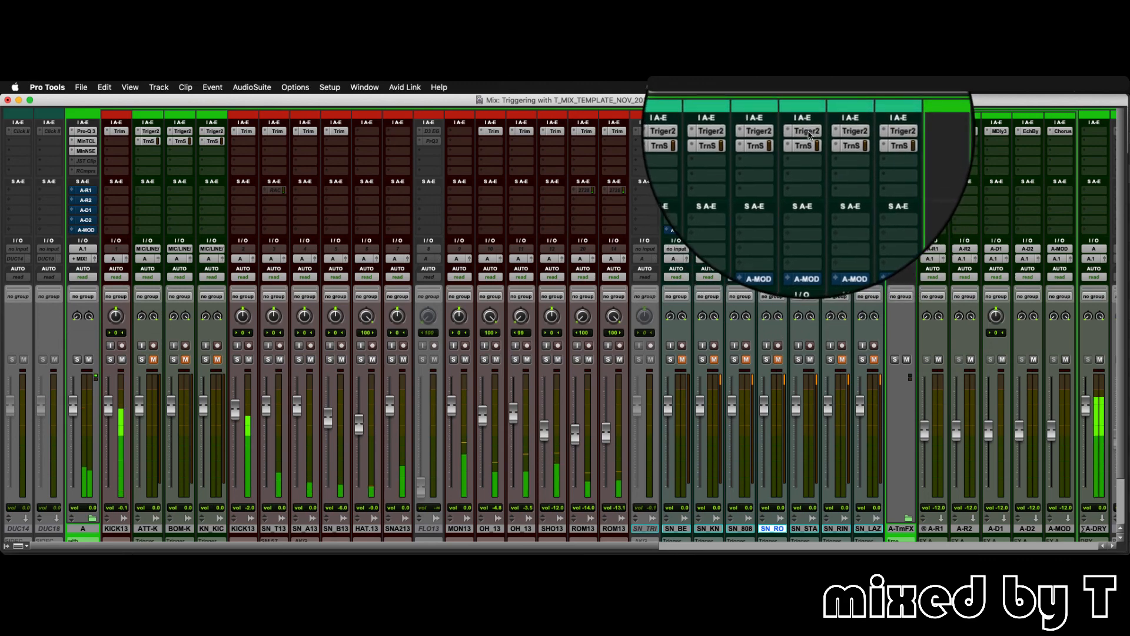
# - Open SN_STADIUM's Trigger 2 plug-in and audition the WAREHOUSE_SN_01 and SNAPPY_WAREHOUSE_SN_01 samples
pyautogui.click(807, 133)
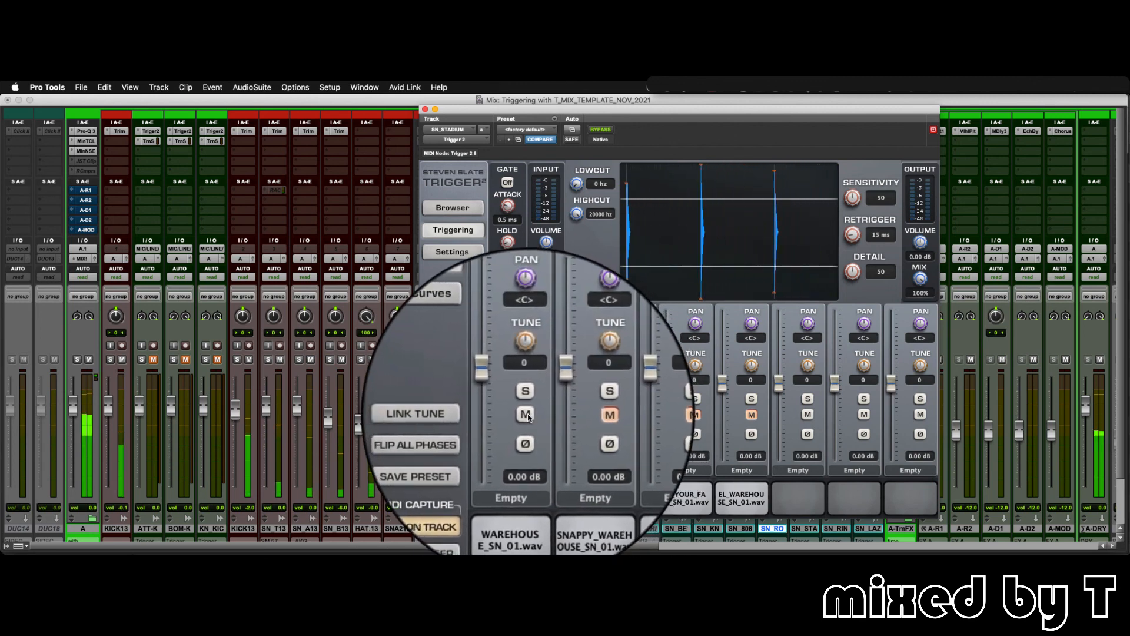
pyautogui.click(528, 417)
pyautogui.click(585, 416)
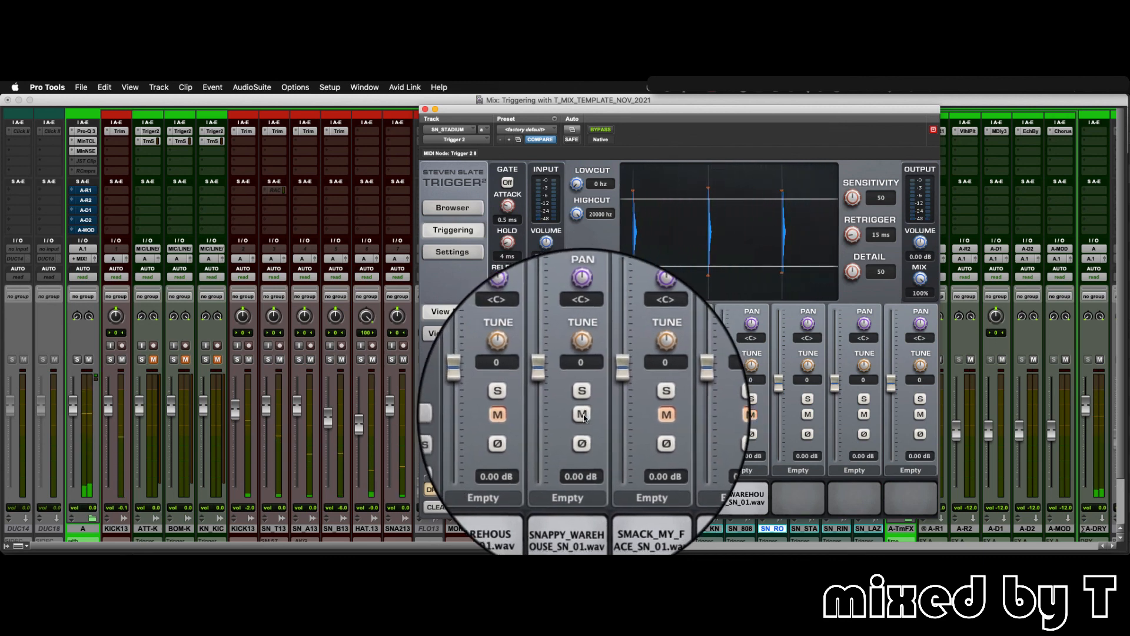
pyautogui.click(583, 416)
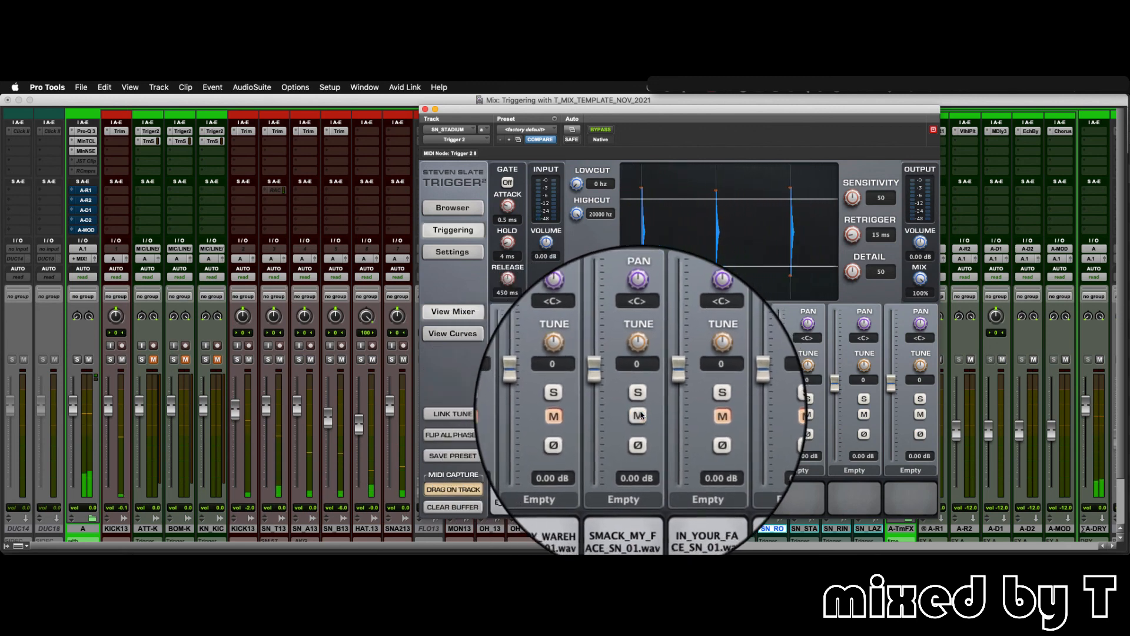
# - Audition SN_STADIUM's SMACK_MY_FACE_SN_01 and IN_YOUR_FACE_SN_01 samples, close the plug-in window, and mute the SN_STA track
pyautogui.click(640, 416)
pyautogui.click(695, 416)
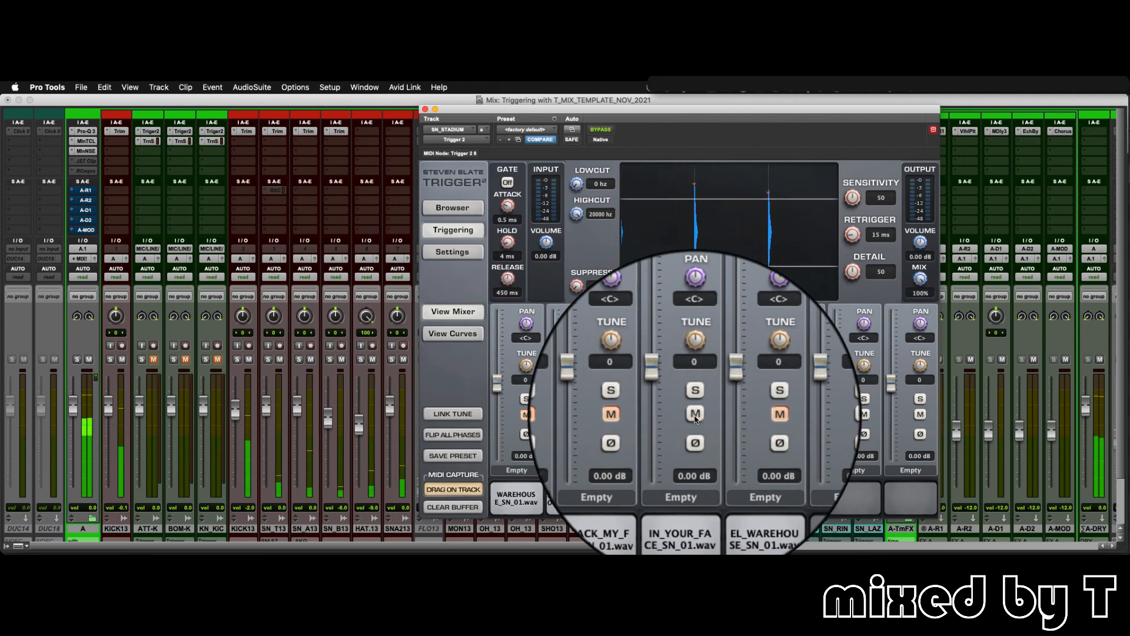
pyautogui.click(696, 417)
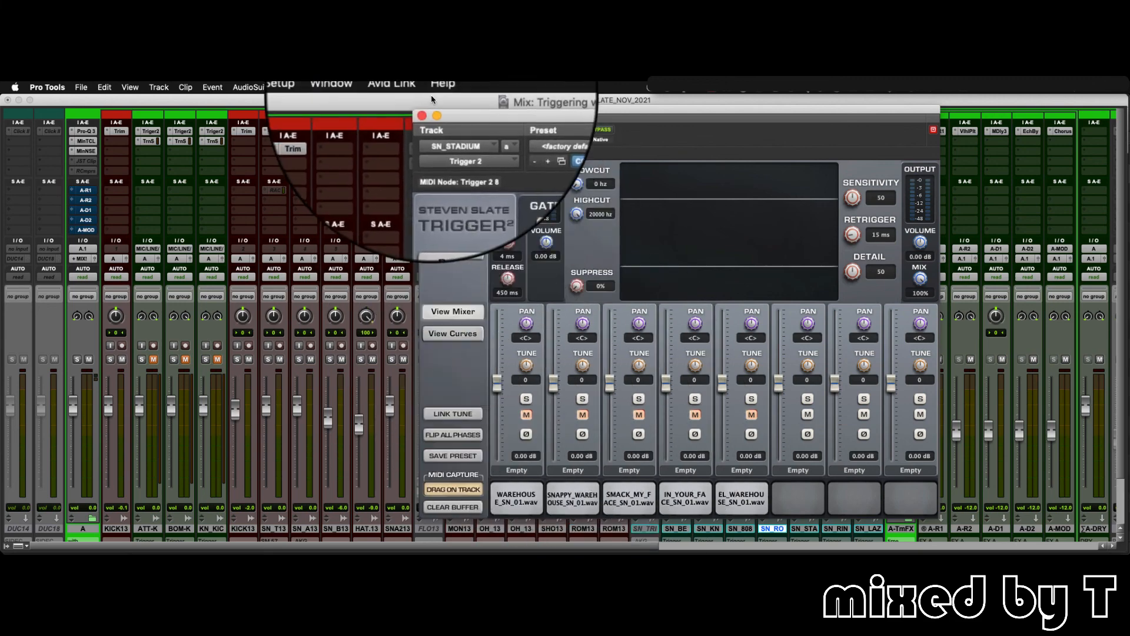
pyautogui.click(426, 109)
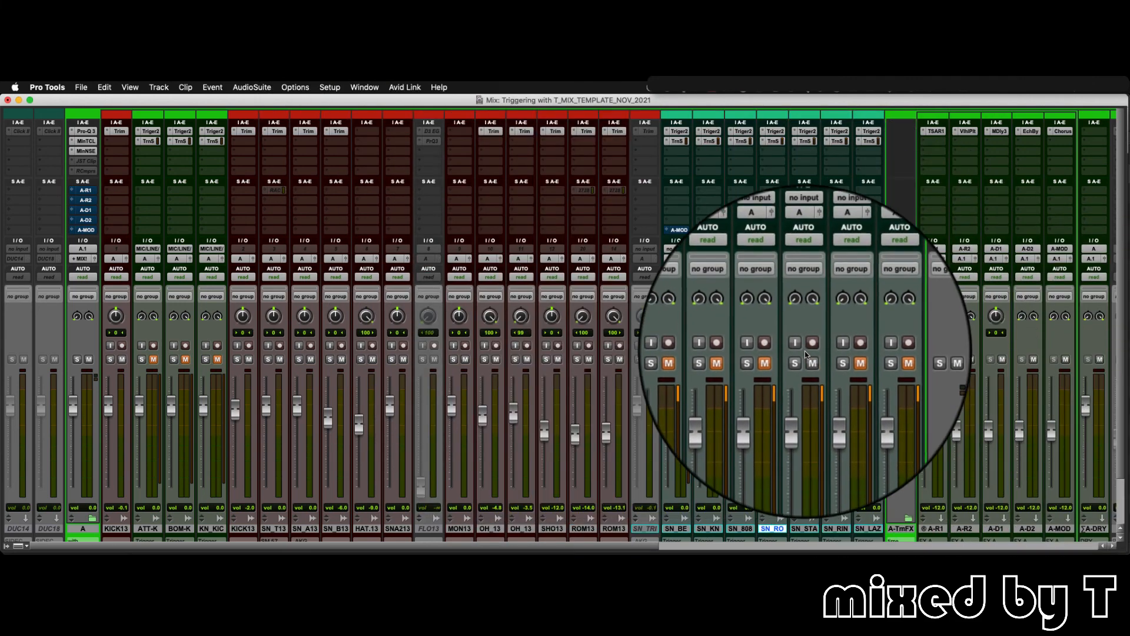
pyautogui.click(810, 359)
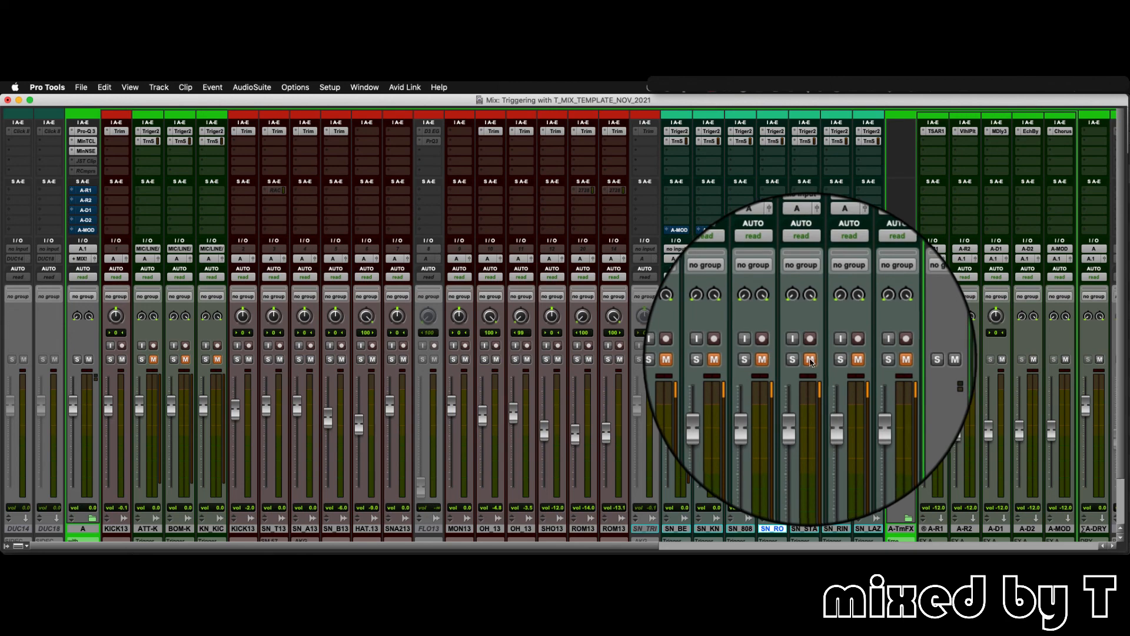
# - Open SN_RING's Trigger 2 plug-in, audition the first sample with its tune at -52, and reset the tune to 0
pyautogui.click(839, 131)
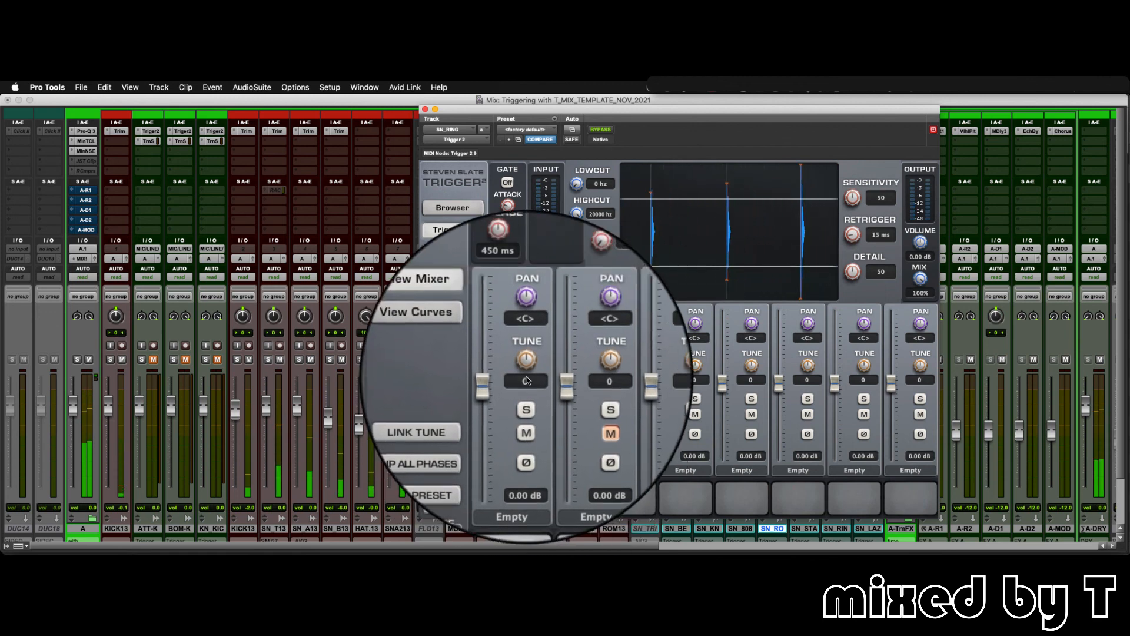
pyautogui.moveTo(528, 369); pyautogui.dragTo(526, 409)
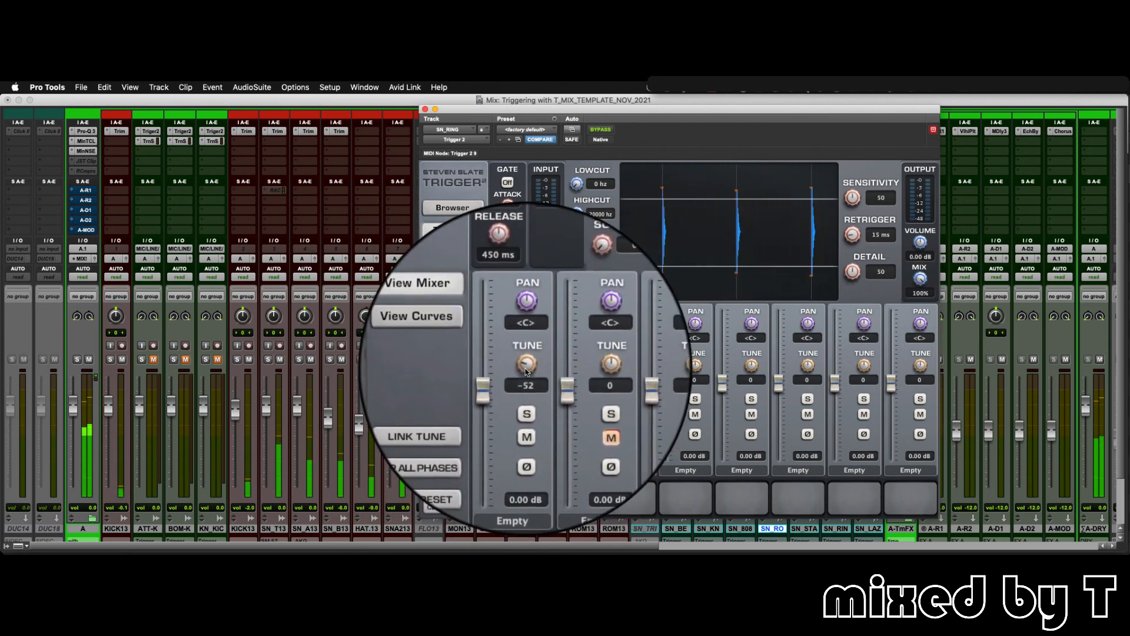
pyautogui.keyDown('alt'); pyautogui.click(526, 370); pyautogui.keyUp('alt')
# - Mute SN_RING's first sample, audition and mute the second, close the plug-in window, stop playback, and mute the SN_RIN track
pyautogui.click(525, 415)
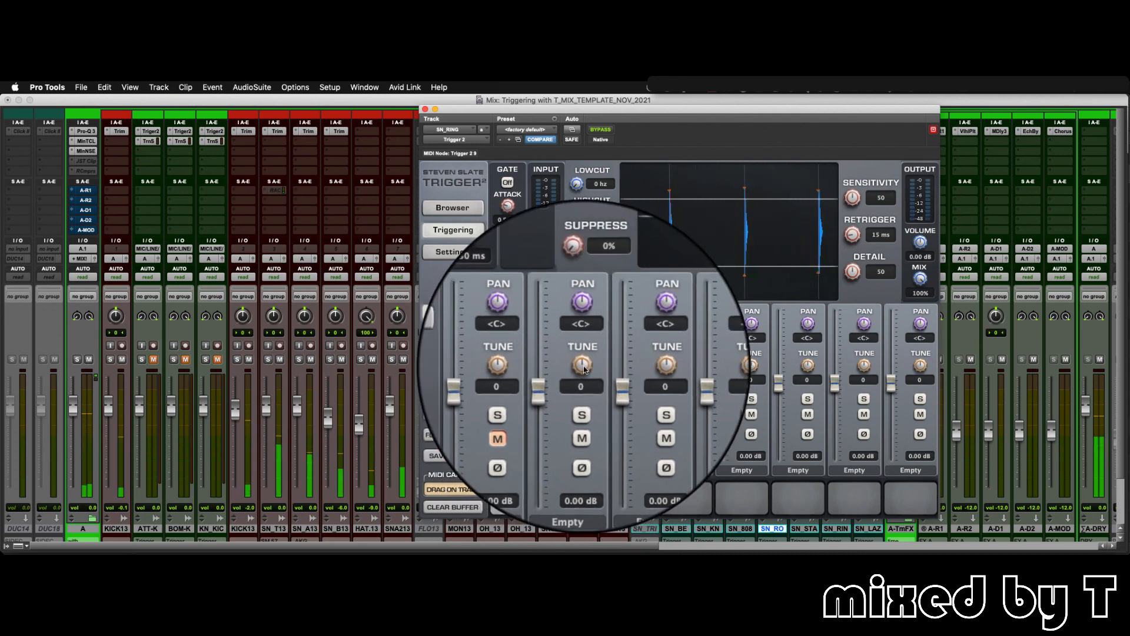
pyautogui.click(582, 416)
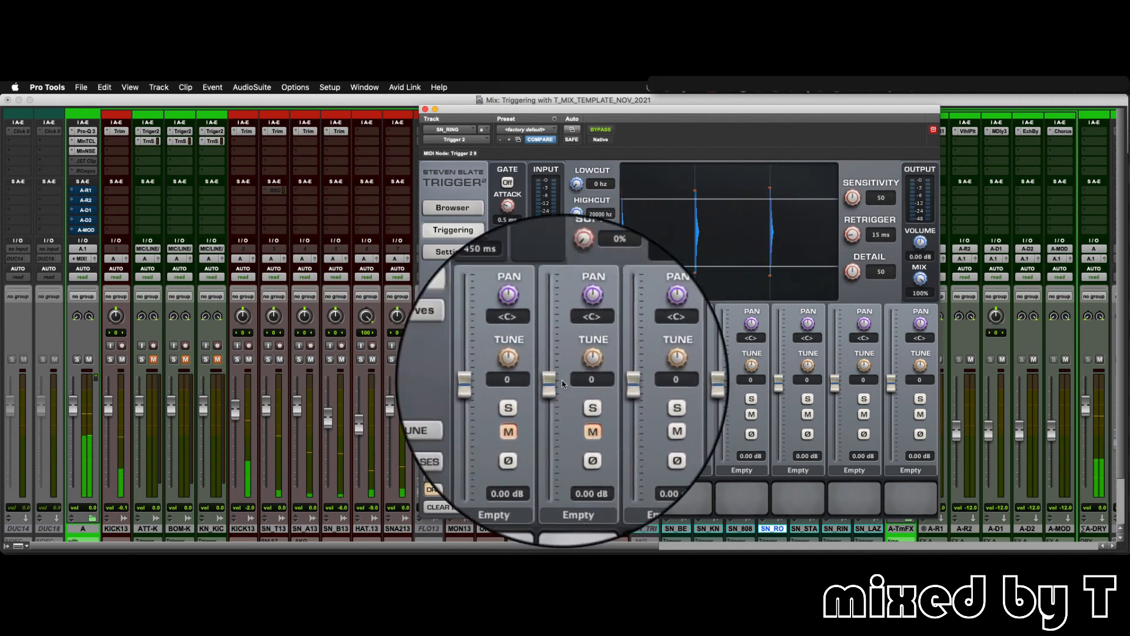
pyautogui.click(425, 110)
pyautogui.press('space')
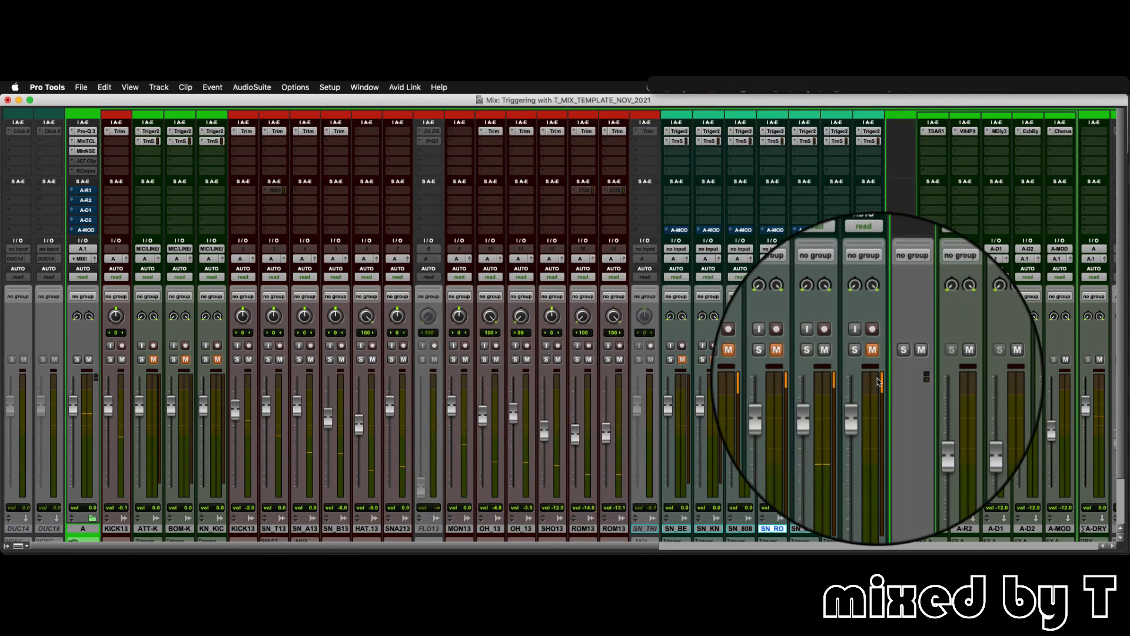
pyautogui.click(843, 359)
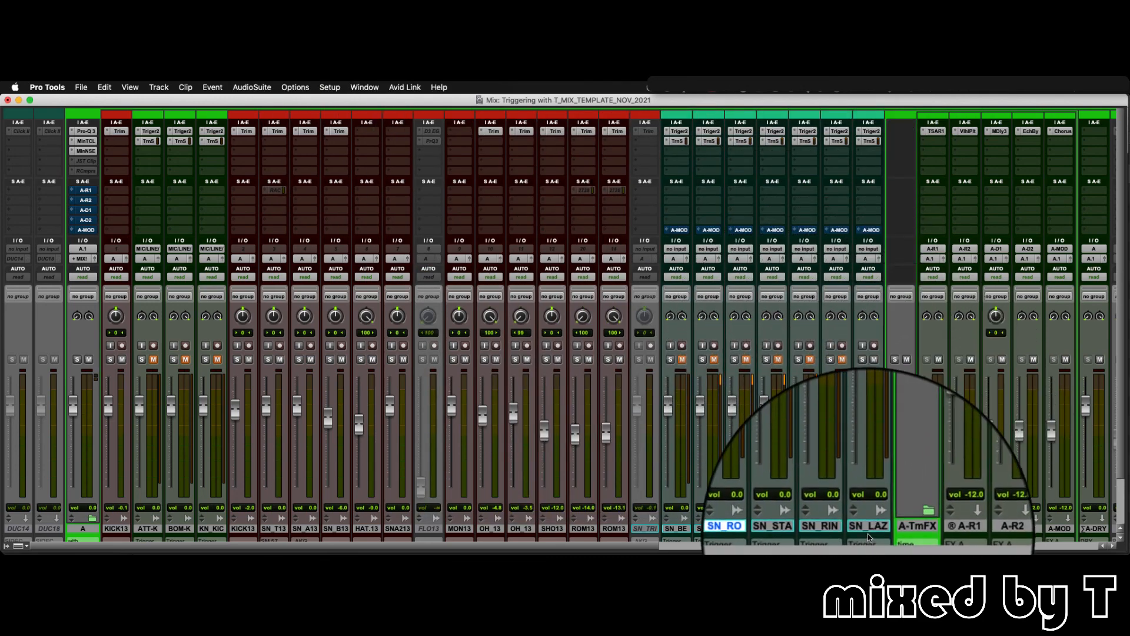
# - Open SN_LAZERS's Trigger 2 plug-in, audition and mute the LASERBLASTER_SN_1_01 sample, and close the plug-in window
pyautogui.click(869, 131)
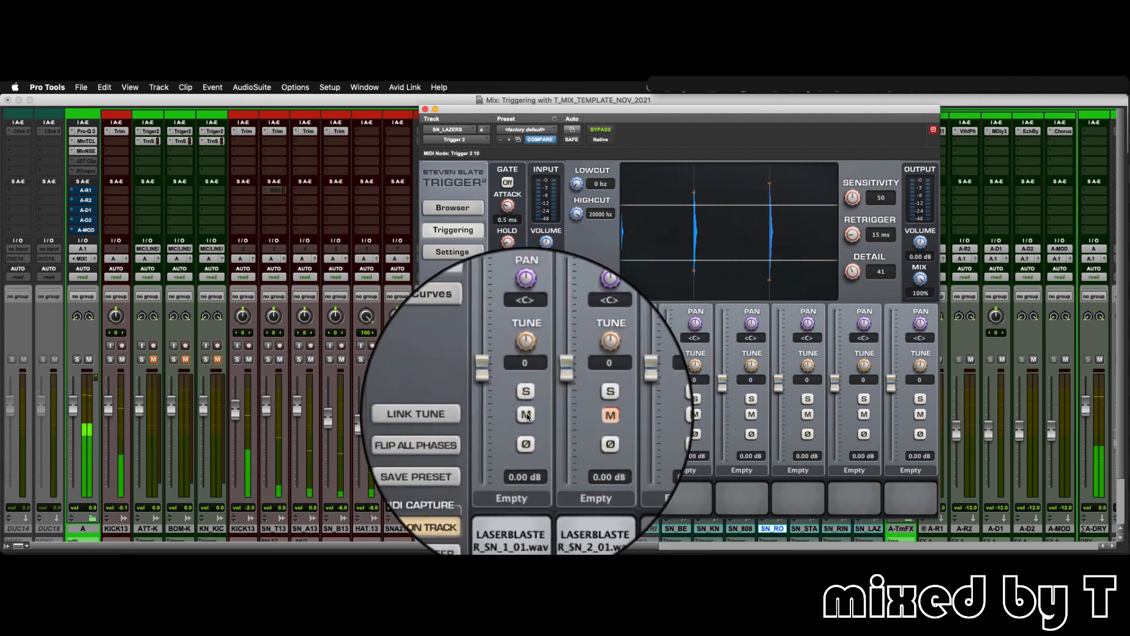
pyautogui.click(527, 415)
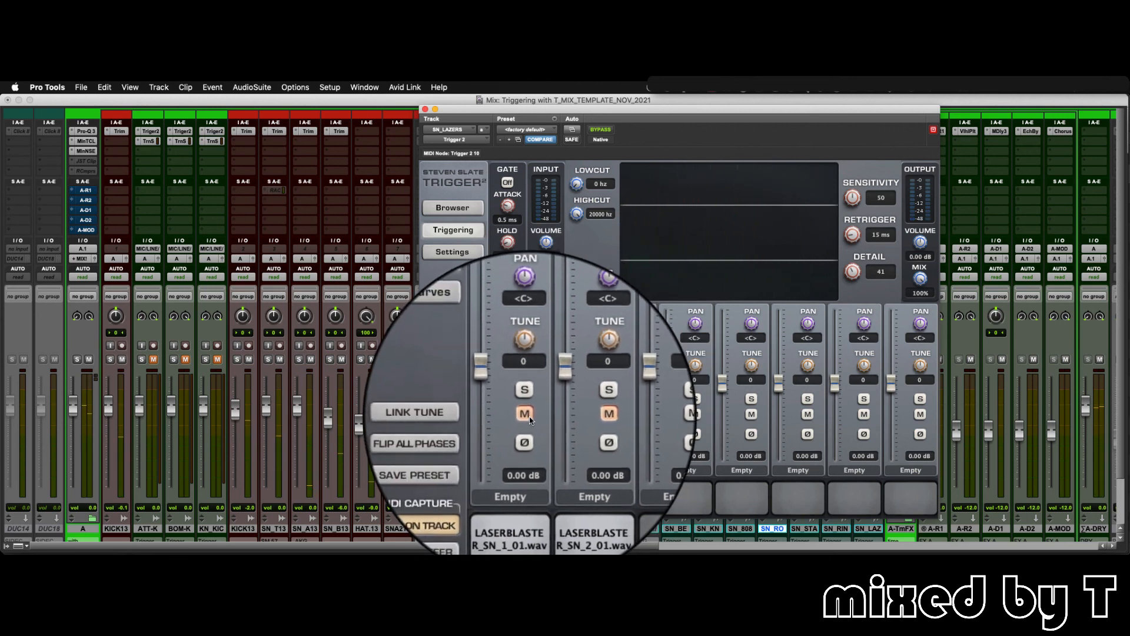
pyautogui.click(428, 109)
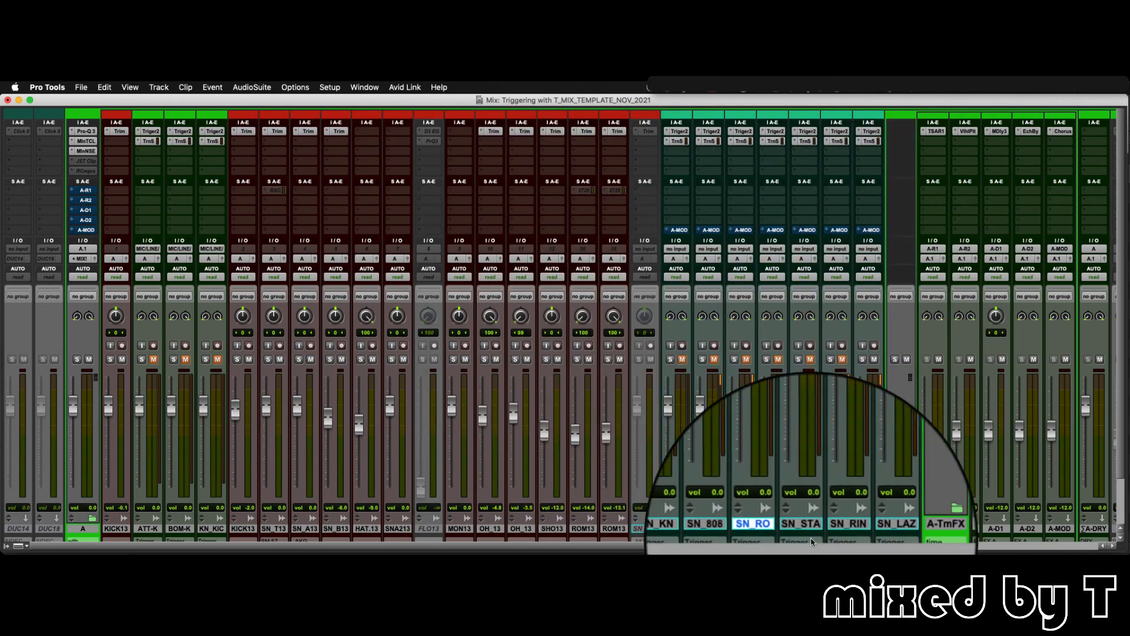
# - Select the SN_LAZ snare trigger track, and select the BOM-K and KN_KIC kick trigger tracks
pyautogui.scroll(-3, 860, 493)
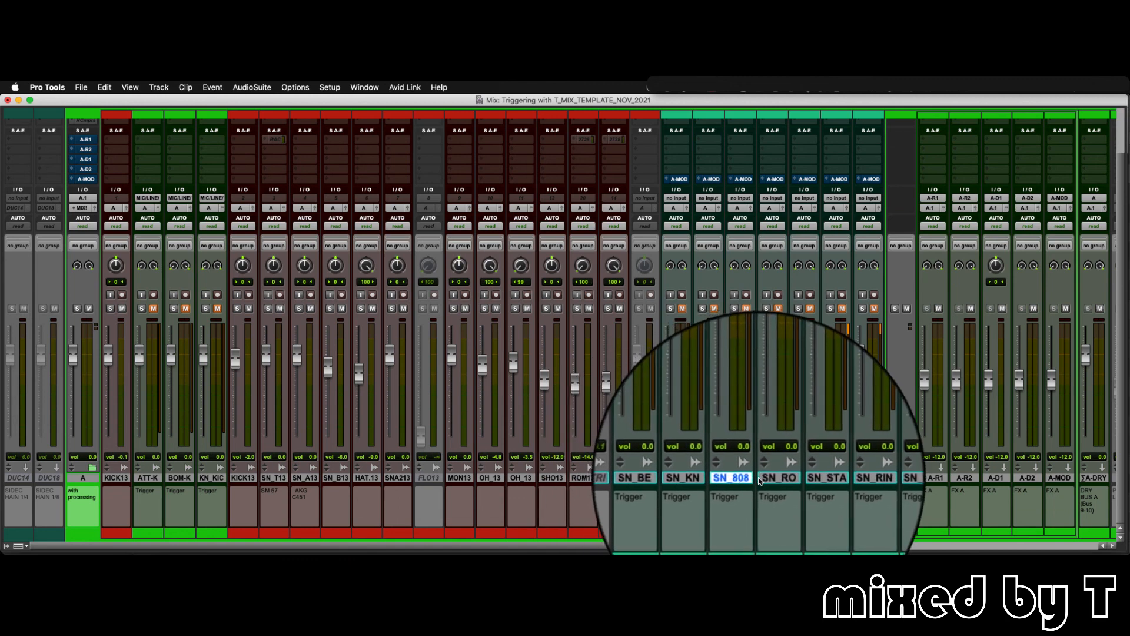
pyautogui.click(869, 480)
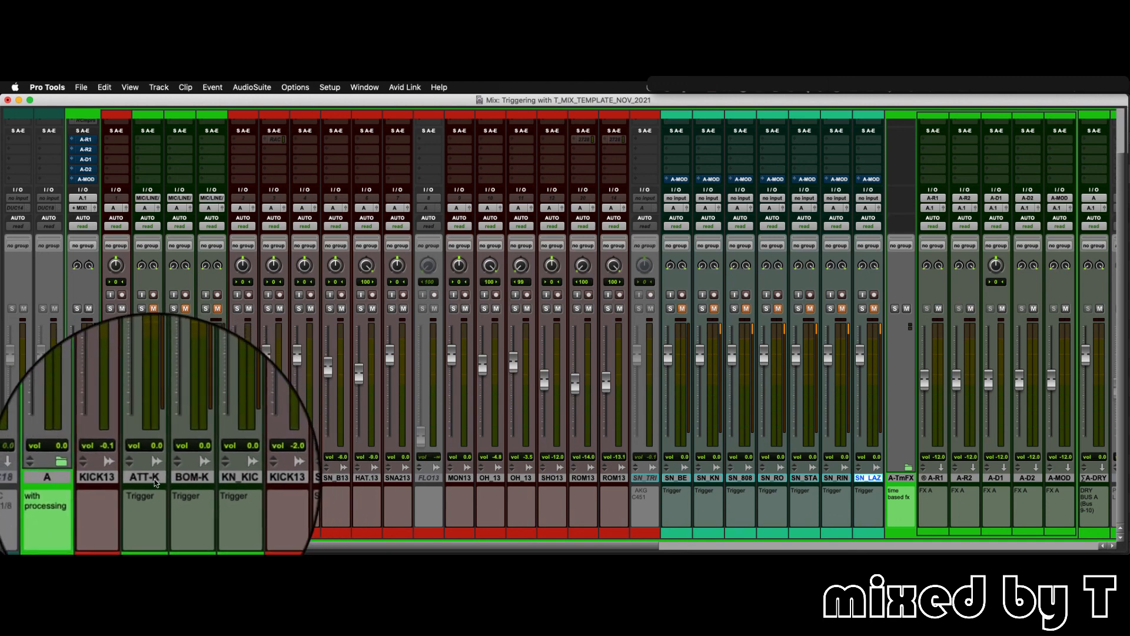
pyautogui.click(177, 478)
pyautogui.click(207, 482)
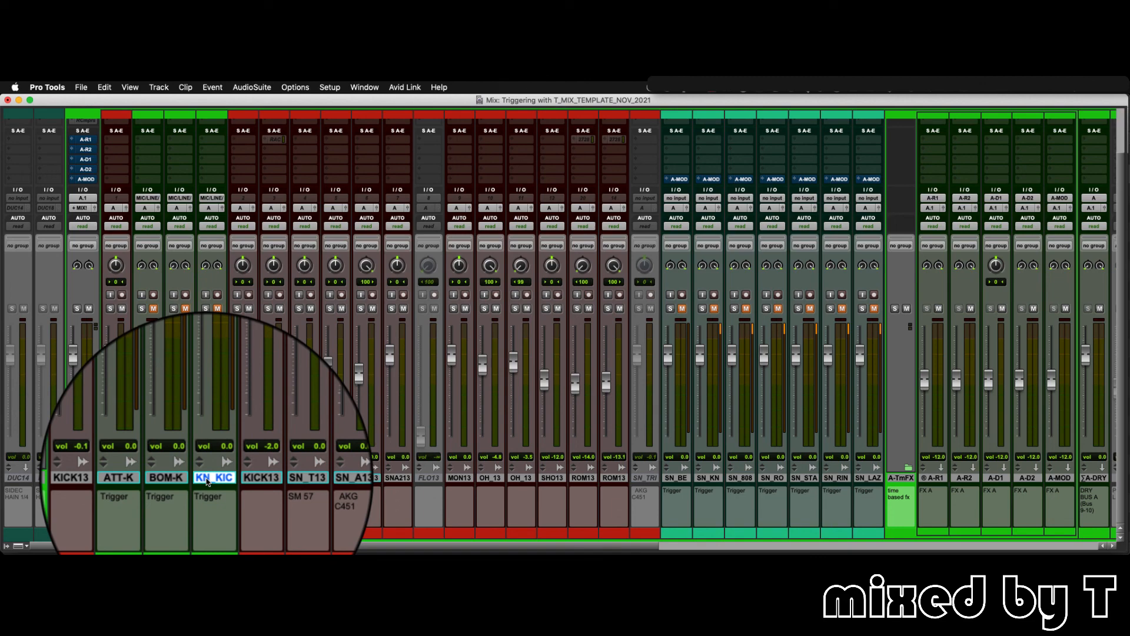
pyautogui.scroll(3, 207, 481)
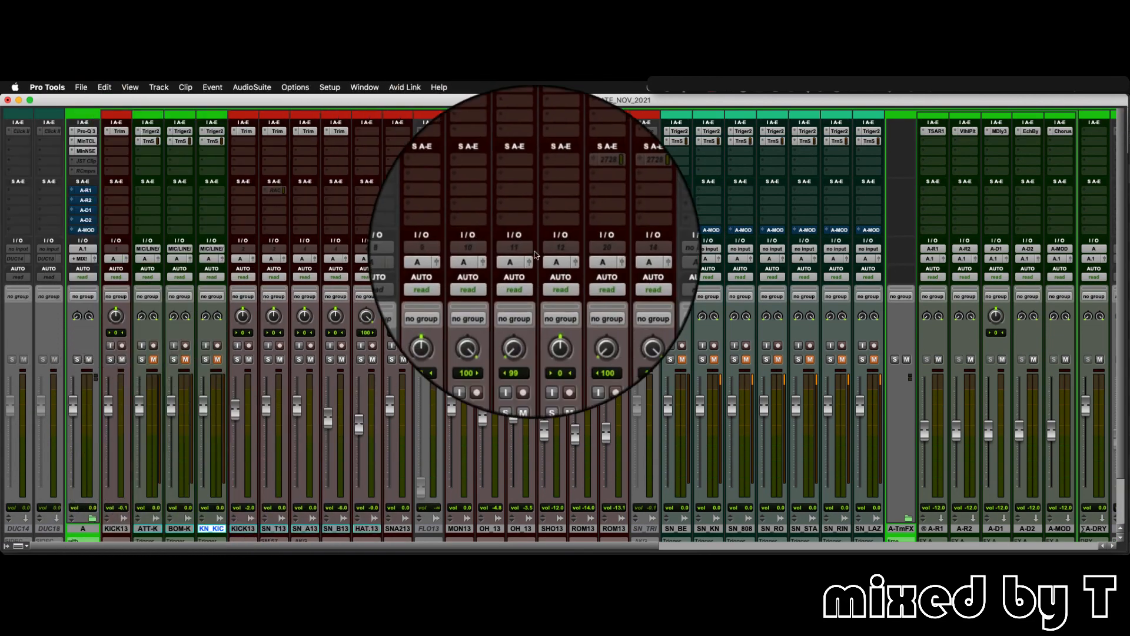